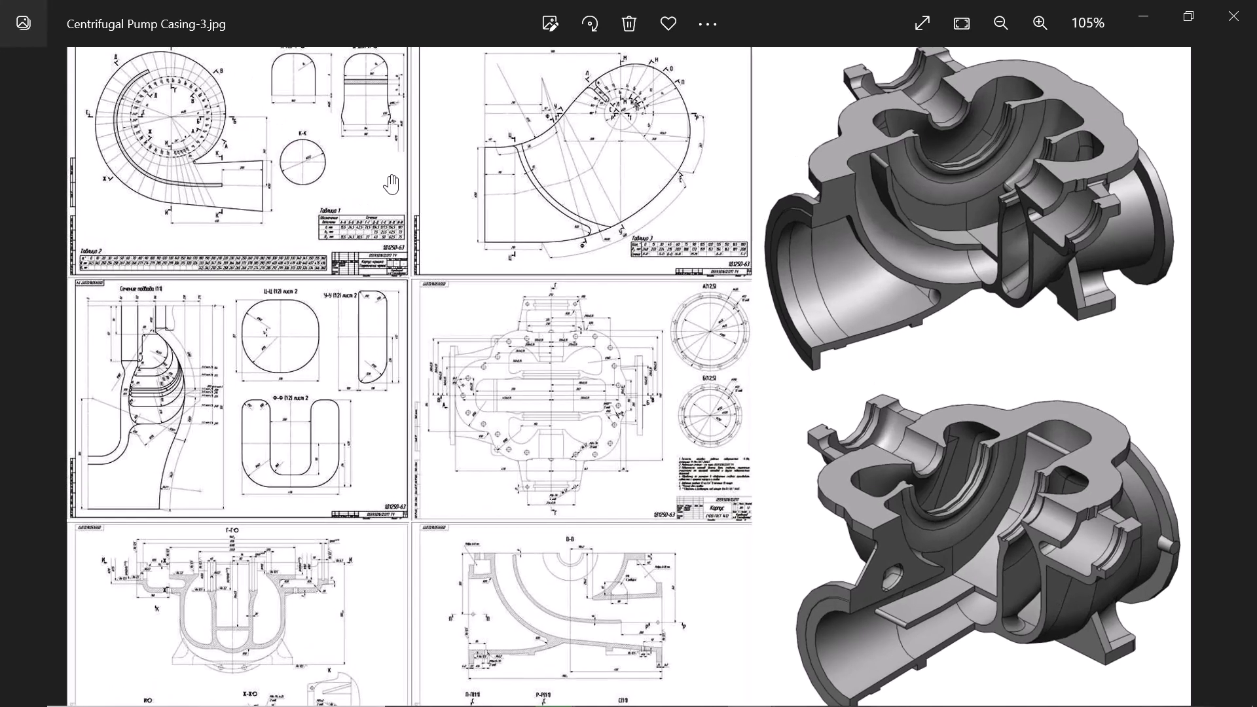
- Examine the Centrifugal Pump Casing-3.jpg overview sheet with its section drawings and rendered casing models
scroll(388, 178, "up", 1)
scroll(392, 189, "down", 1)
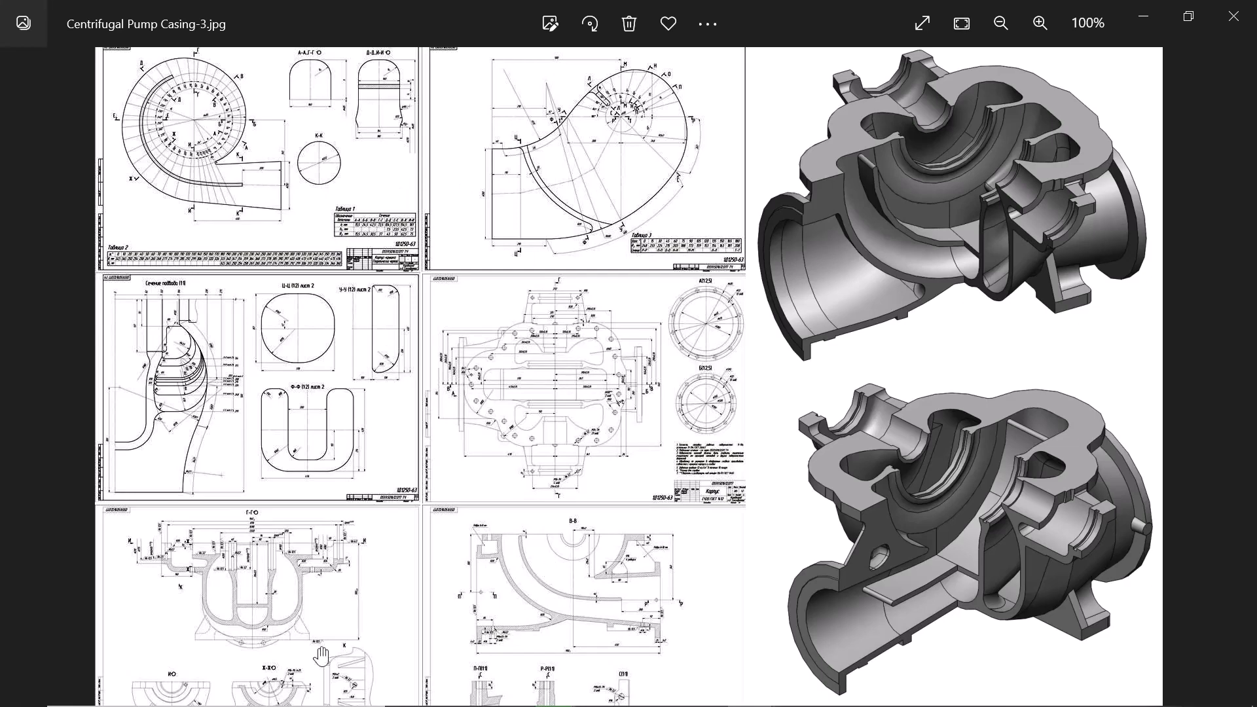
scroll(605, 644, "up", 1)
scroll(596, 615, "down", 1)
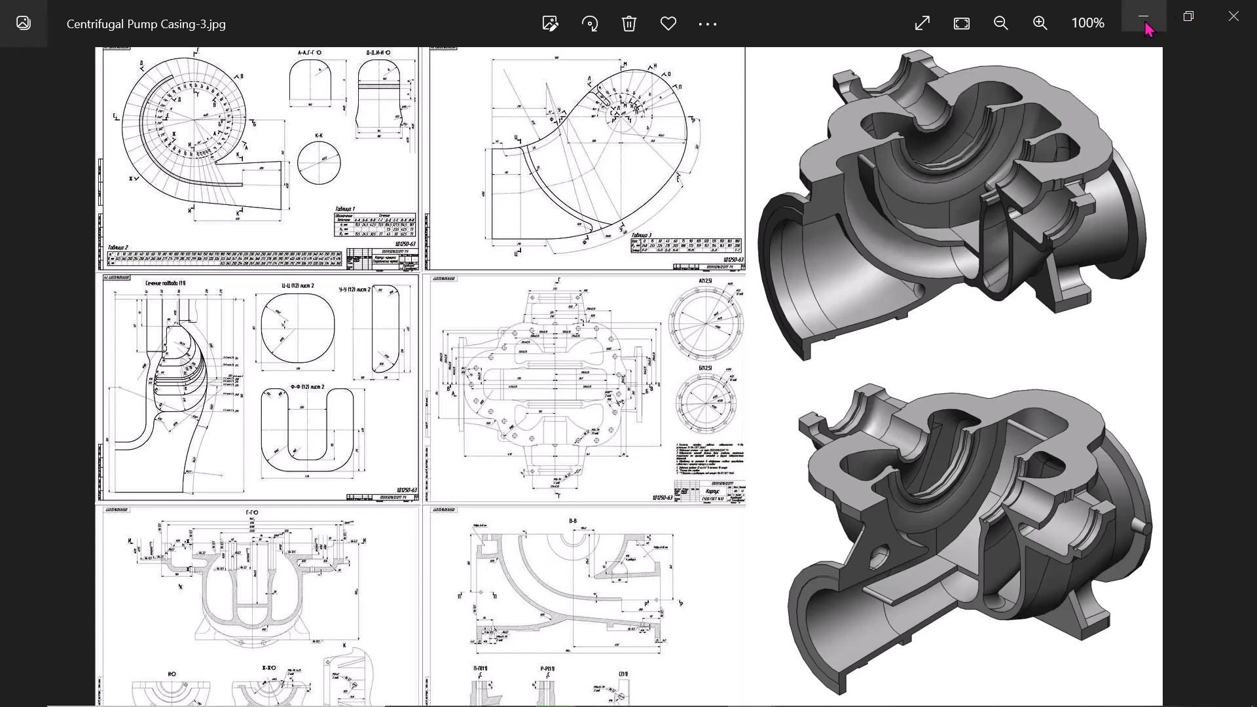
- Put the overview image away and bring up the 03-Корпус-крышка theoretical drawing image of the volute
left_click(1144, 23)
left_click(553, 689)
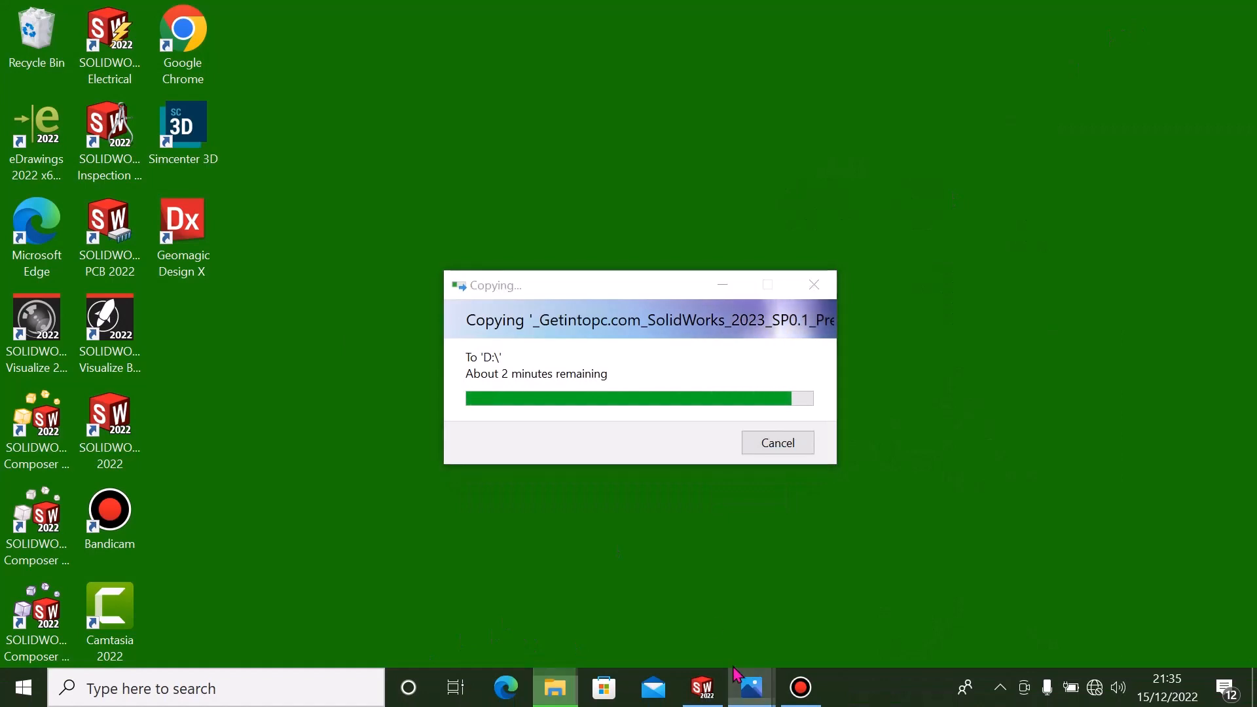
mouse_move(752, 687)
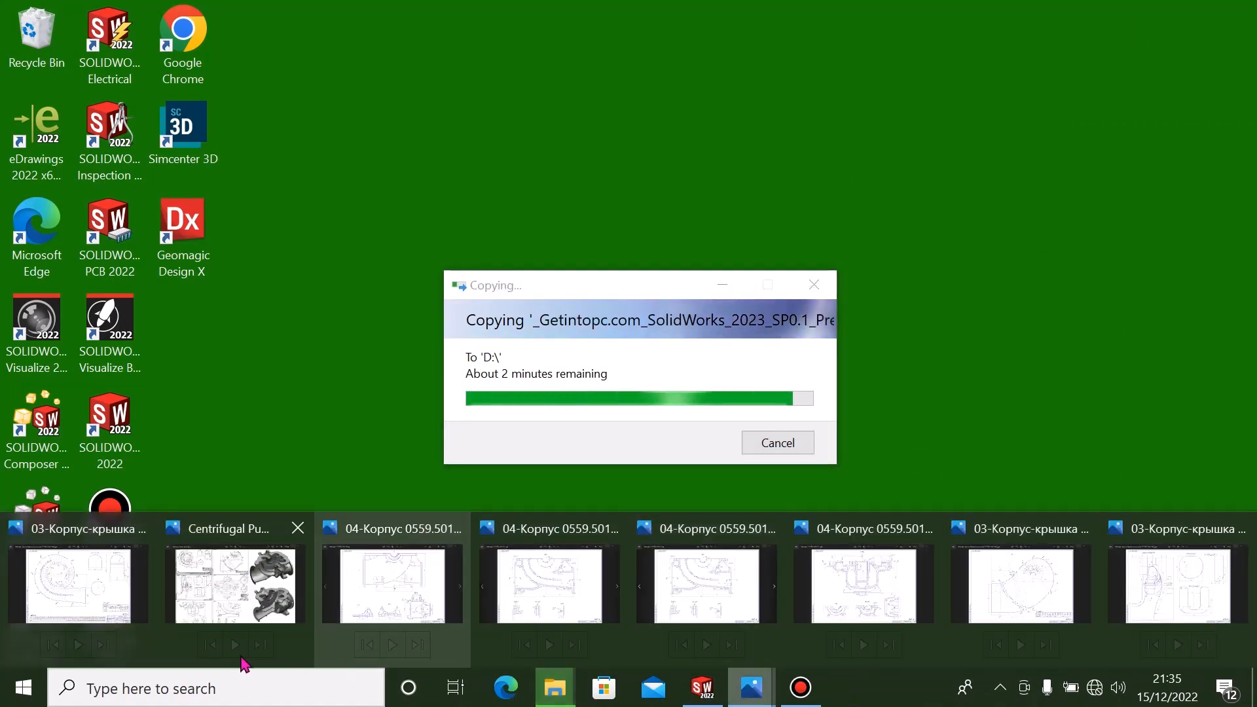
left_click(103, 611)
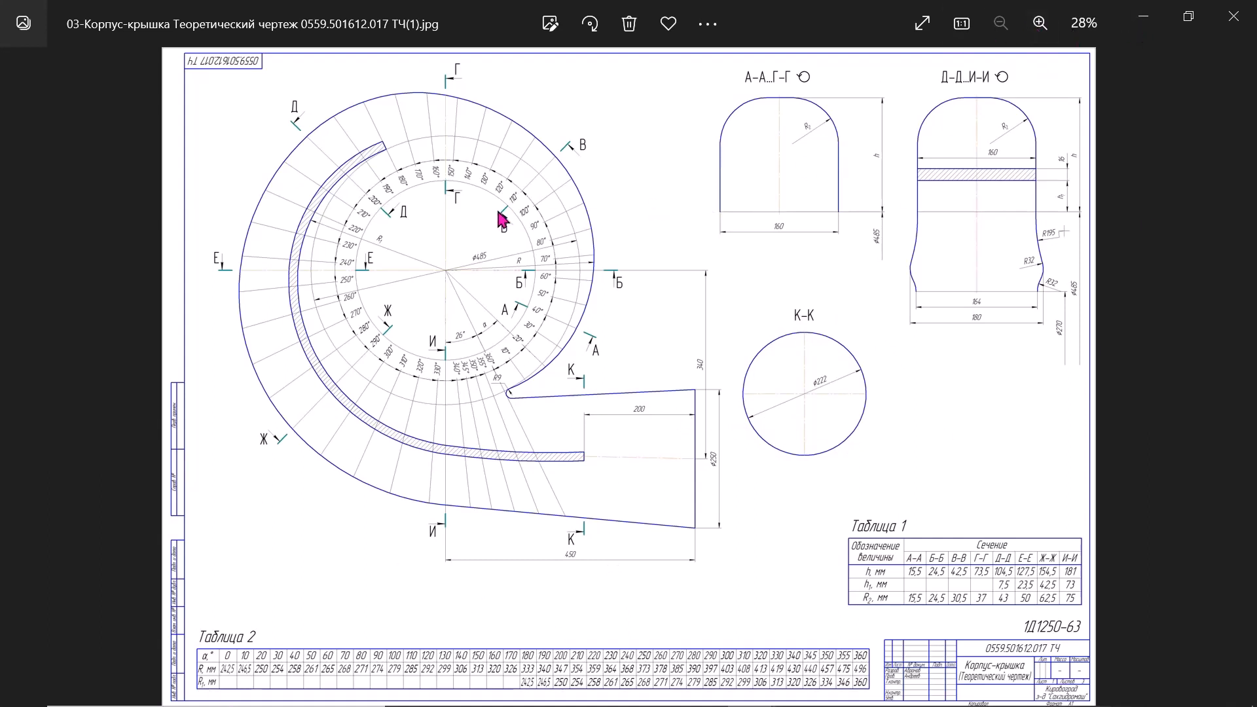
- Switch to SOLIDWORKS and examine the volute surface model and its section sketches from several angles
left_click(1141, 19)
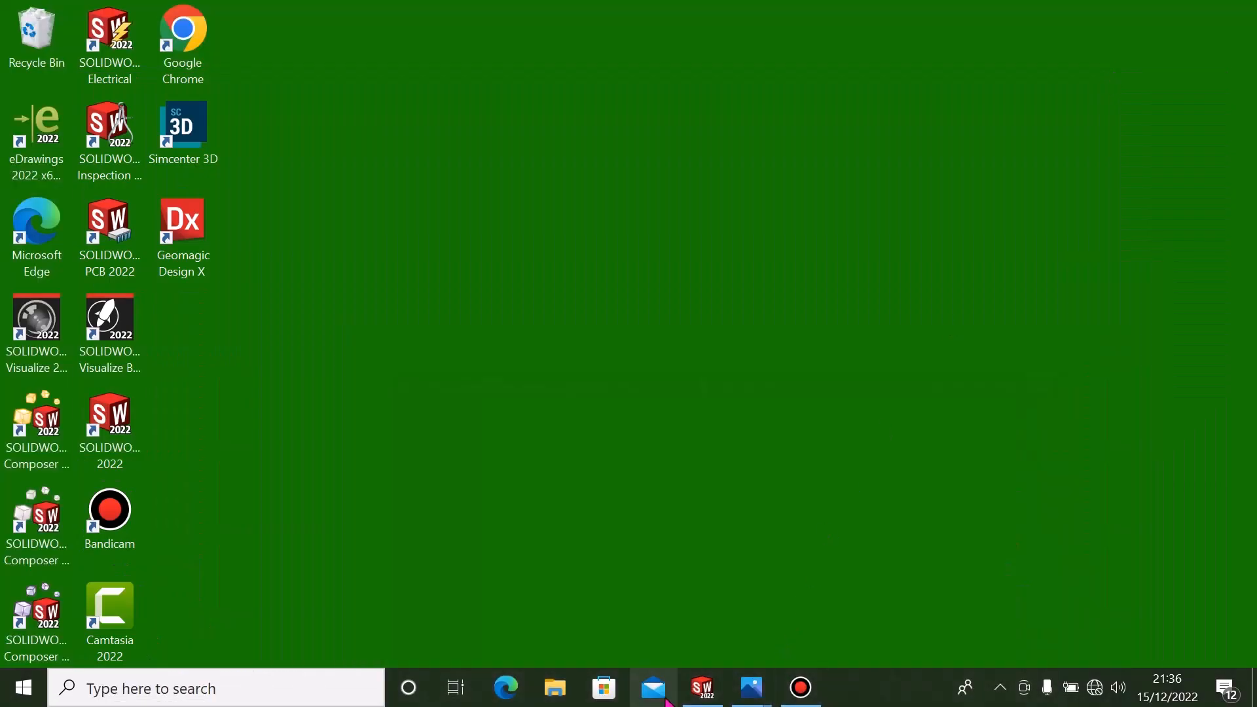
left_click(702, 687)
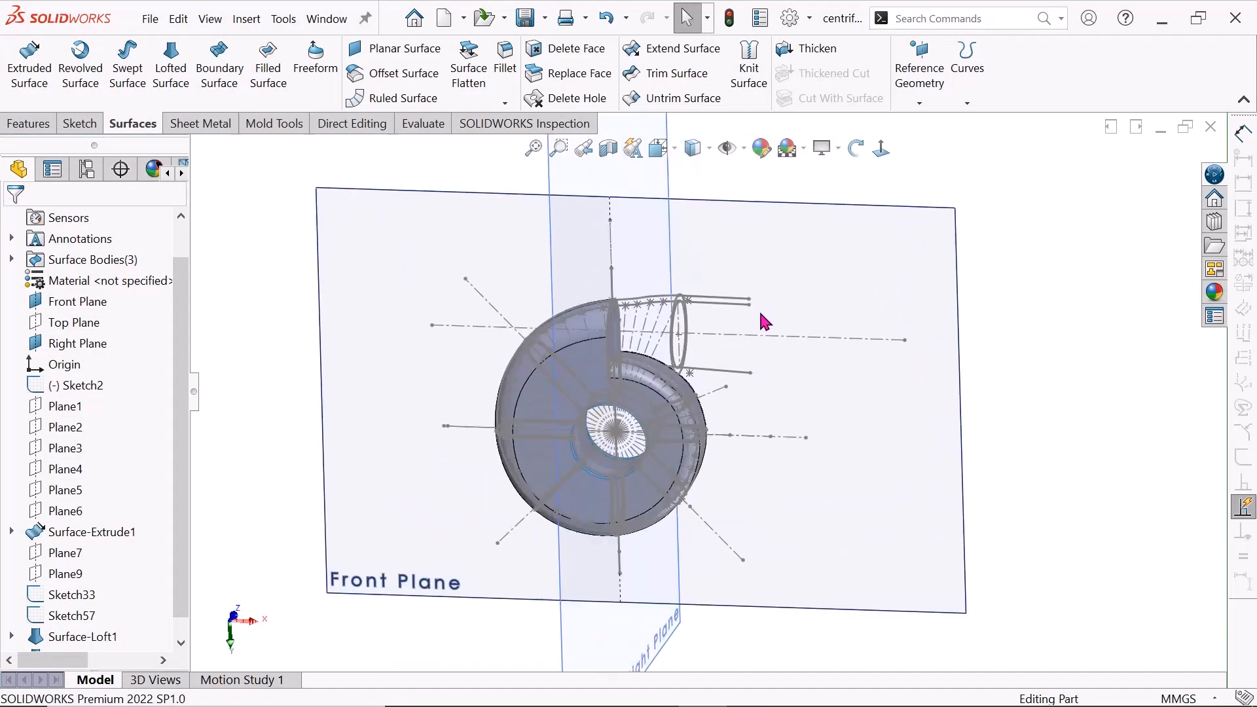
scroll(760, 314, "up", 4)
left_click(856, 152)
left_click_drag(799, 269, 783, 568)
scroll(706, 475, "down", 5)
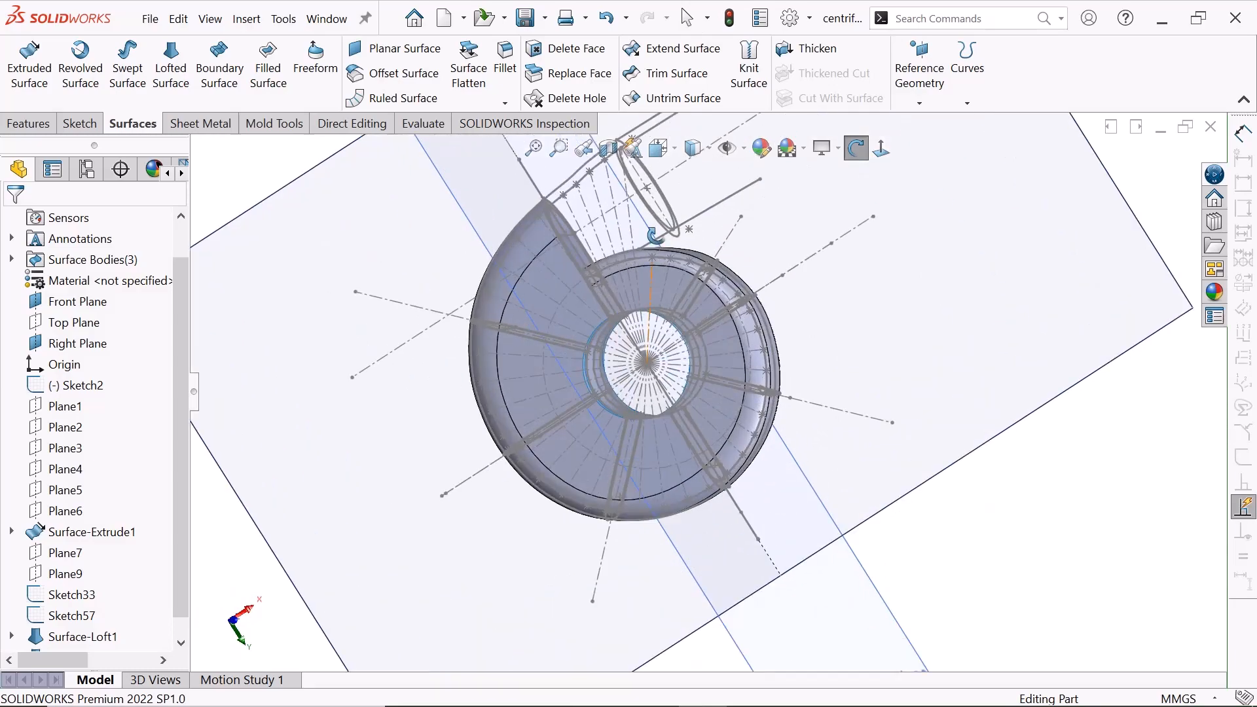
scroll(655, 235, "up", 3)
scroll(655, 261, "down", 4)
left_click_drag(694, 340, 340, 432)
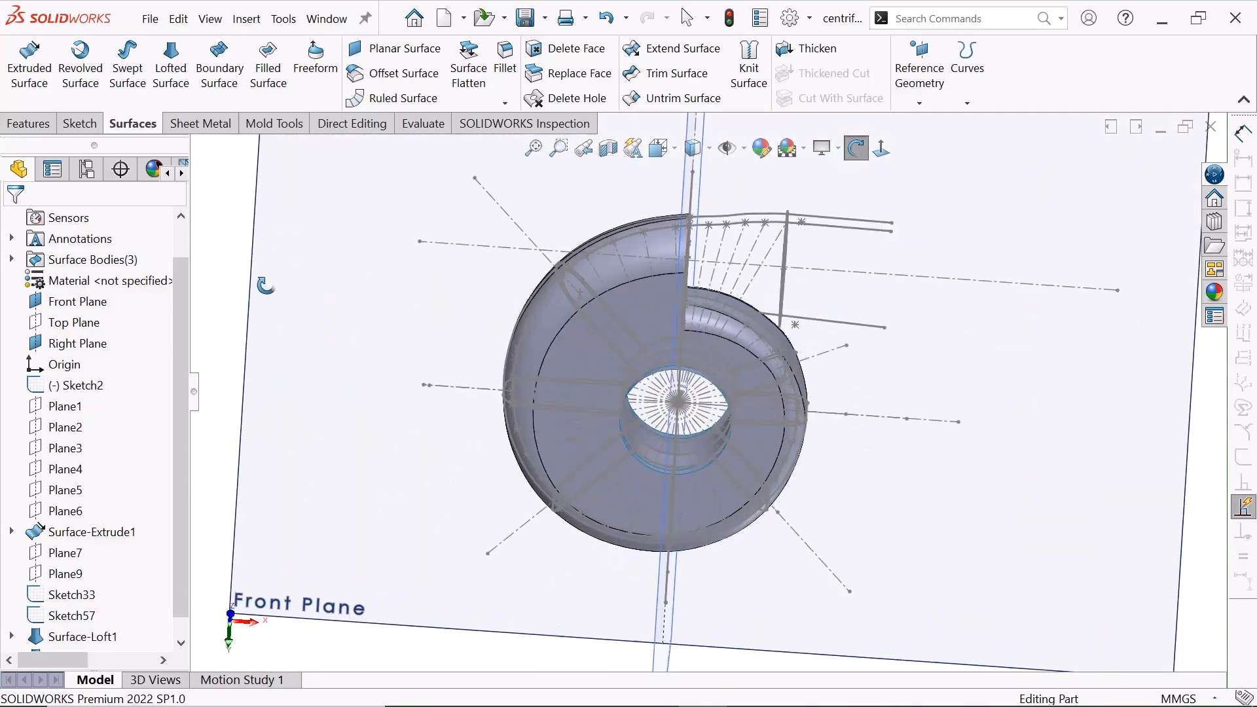
right_click(232, 260)
left_click(275, 278)
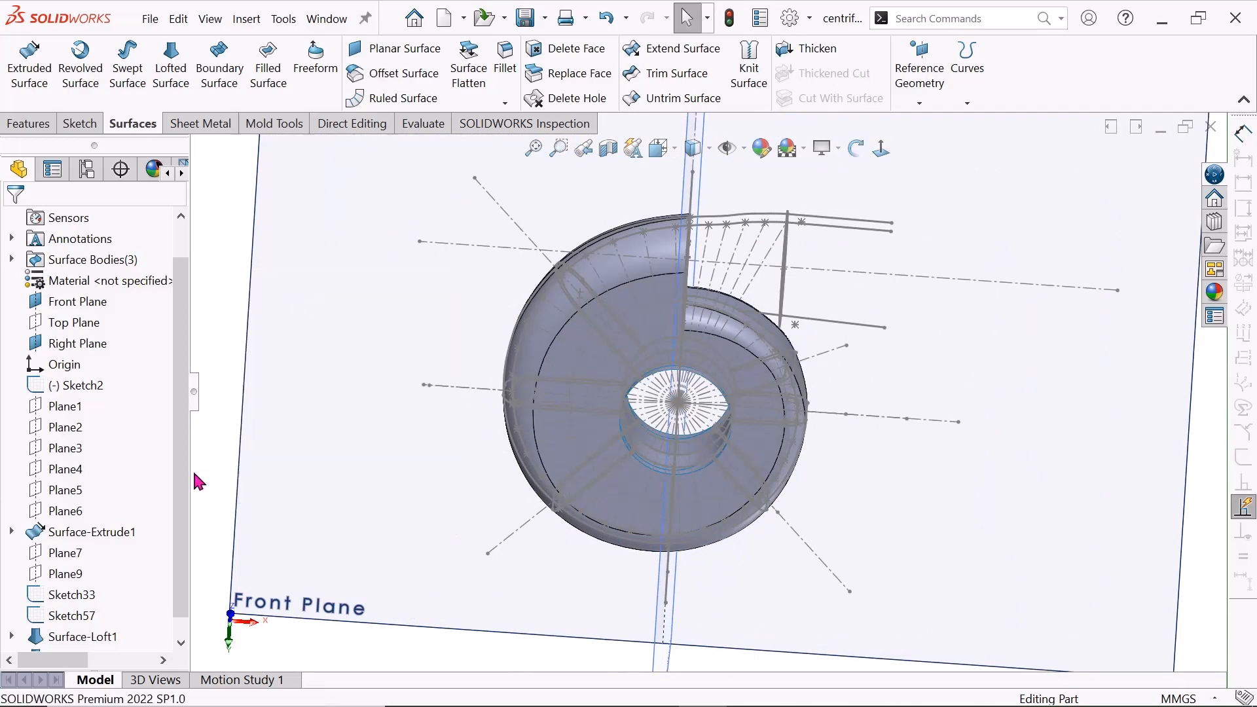
- Show the hidden reference planes Plane1, Plane2 and Plane3 in the volute model
scroll(92, 445, "up", 1)
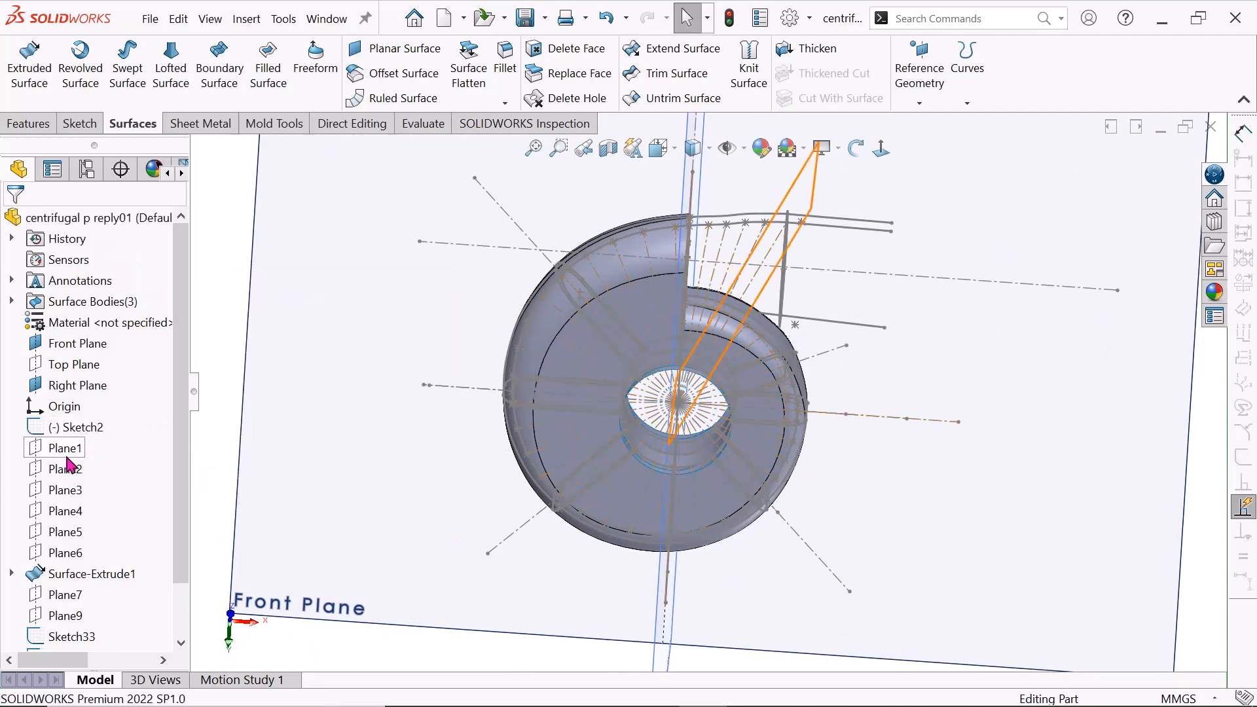
scroll(58, 529, "down", 1)
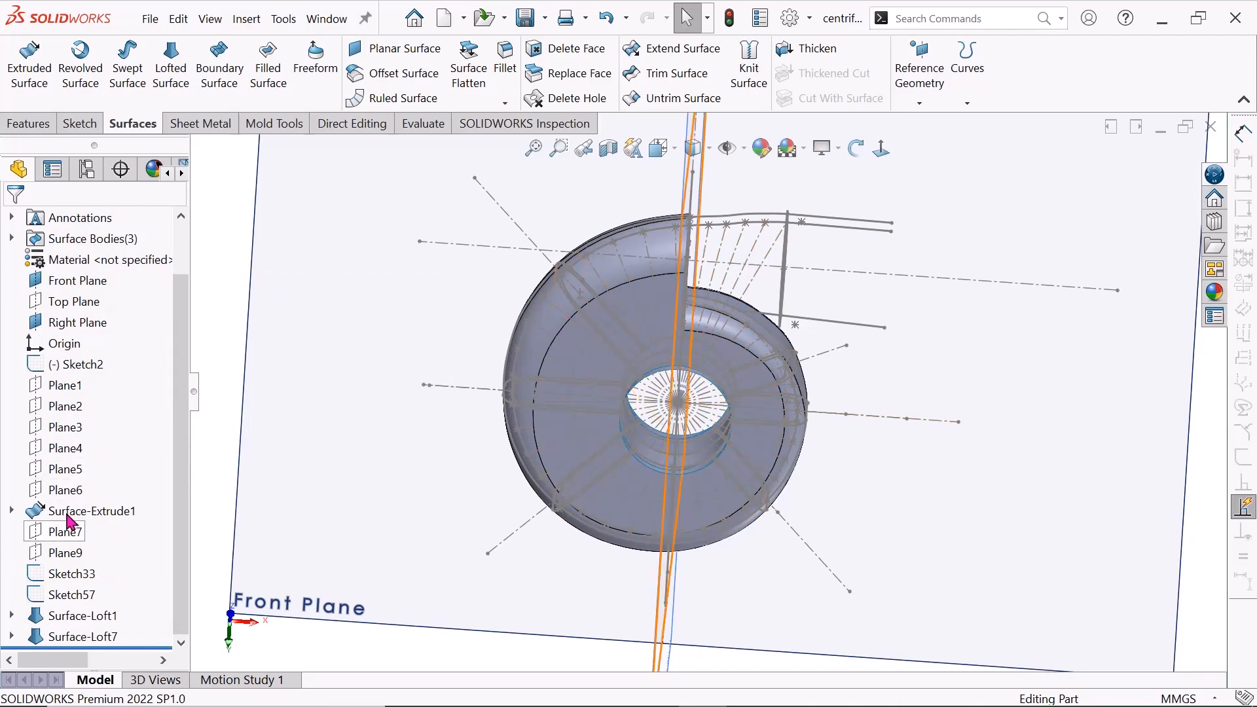
scroll(66, 521, "up", 1)
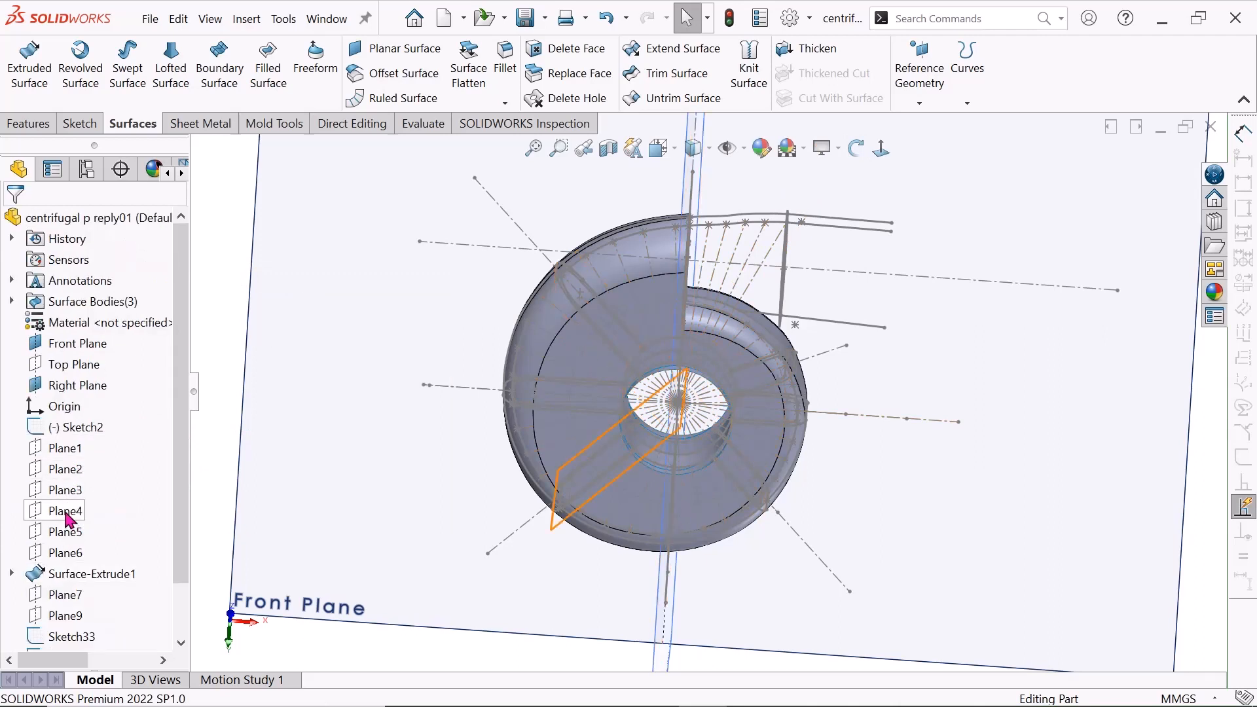
left_click(58, 451)
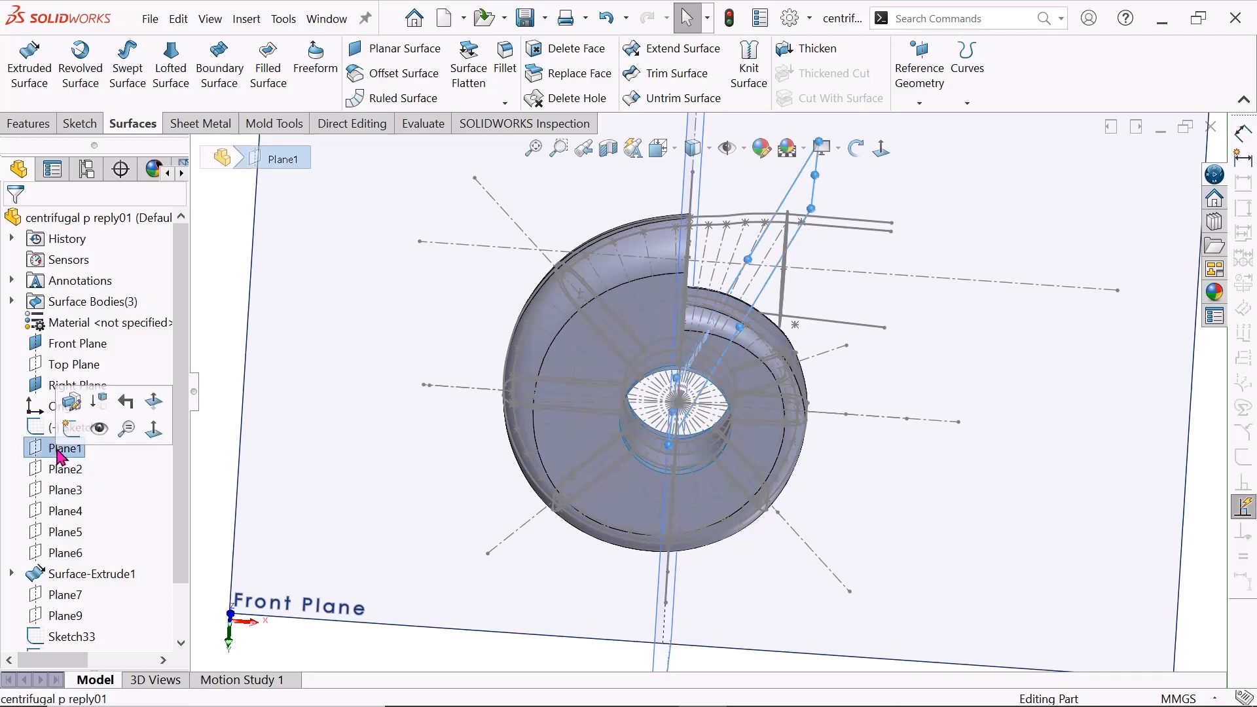
left_click(100, 436)
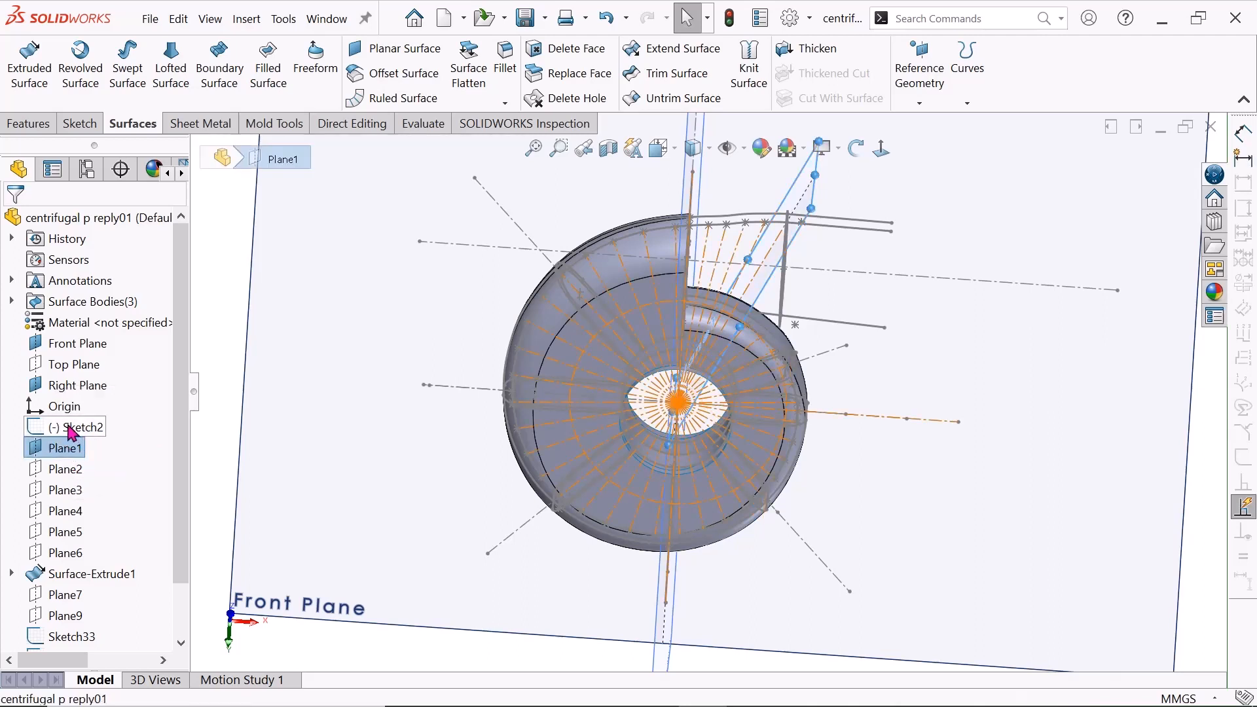
left_click(89, 427)
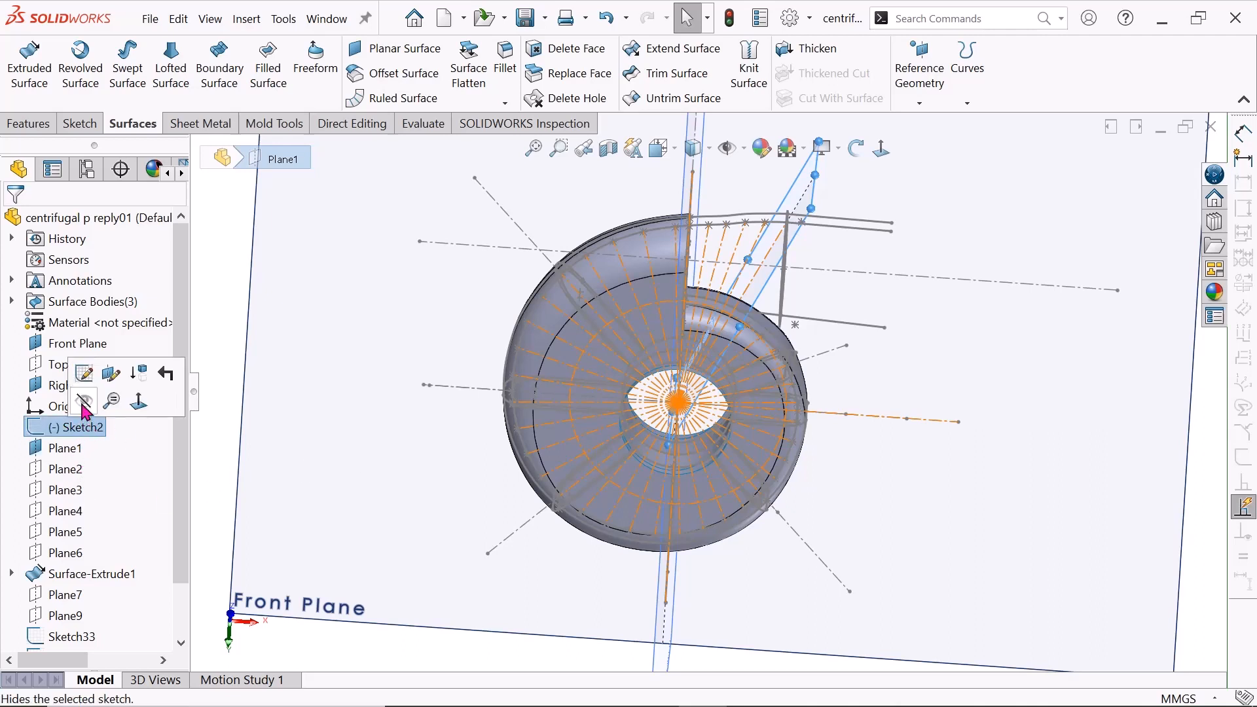
left_click(64, 469)
left_click(102, 453)
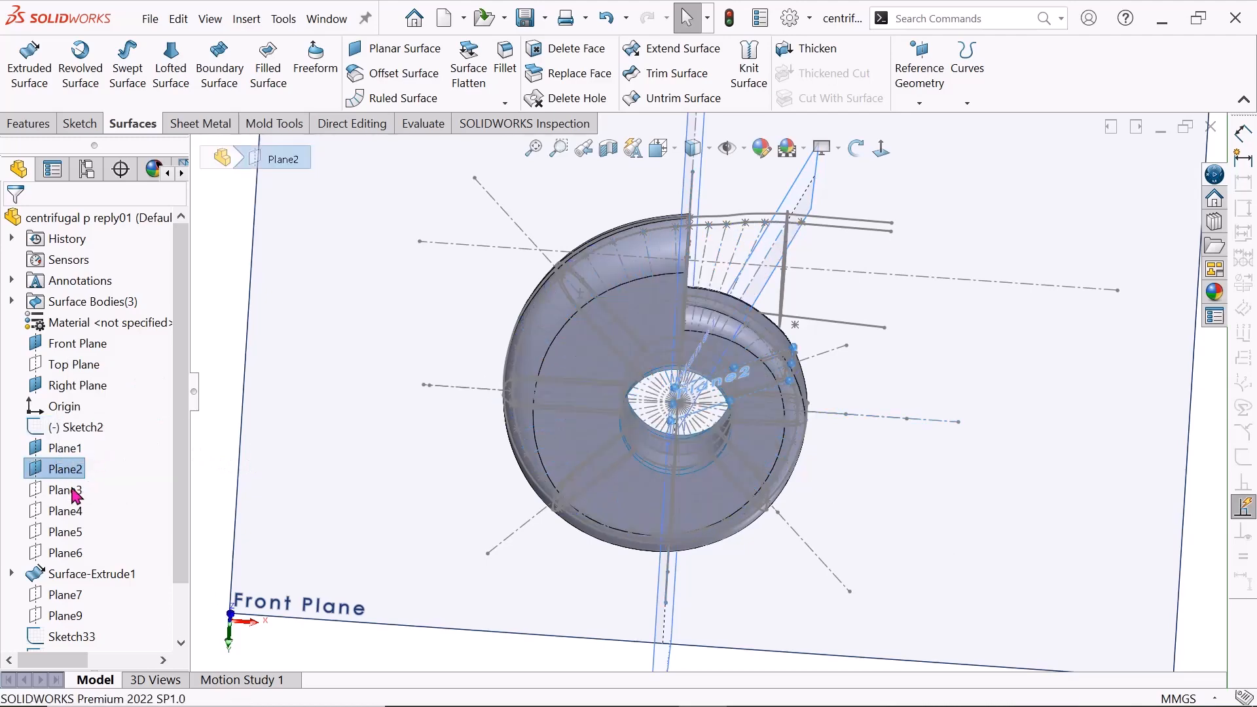
left_click(62, 490)
left_click(105, 468)
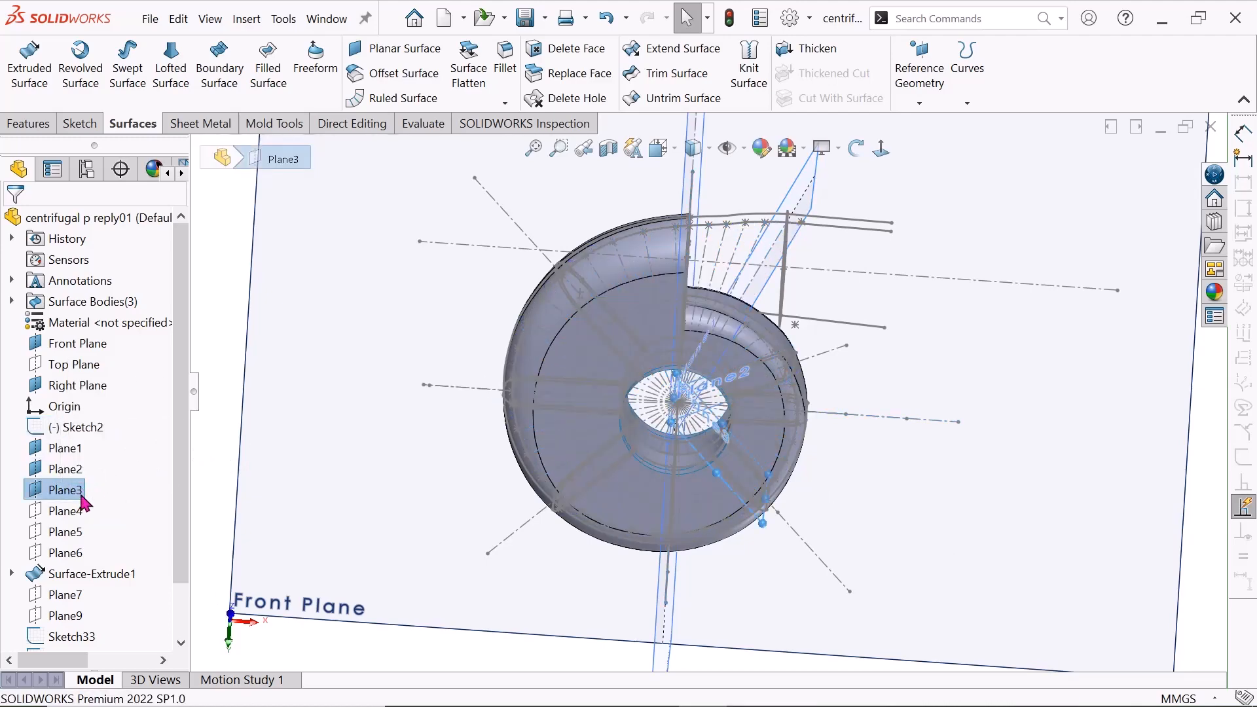
- Show the hidden reference planes Plane4, Plane5 and Plane6
left_click(63, 511)
left_click(98, 487)
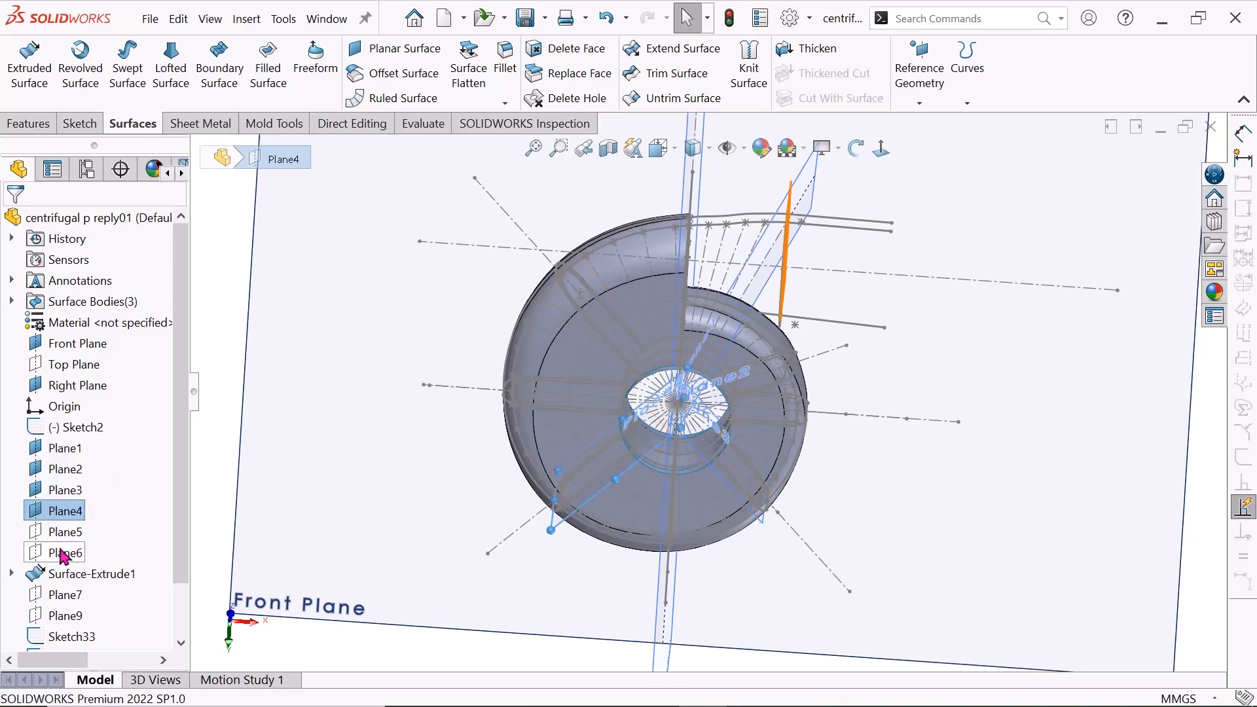
left_click(62, 532)
left_click(103, 513)
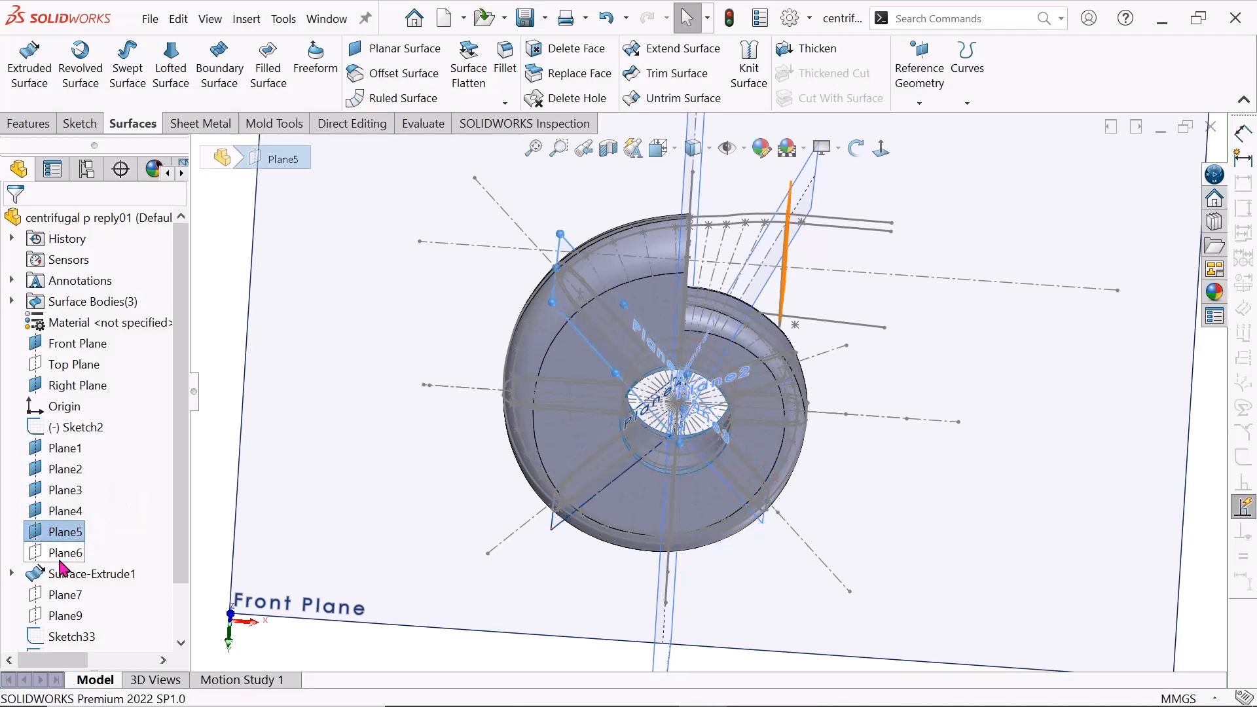
left_click(63, 553)
left_click(97, 538)
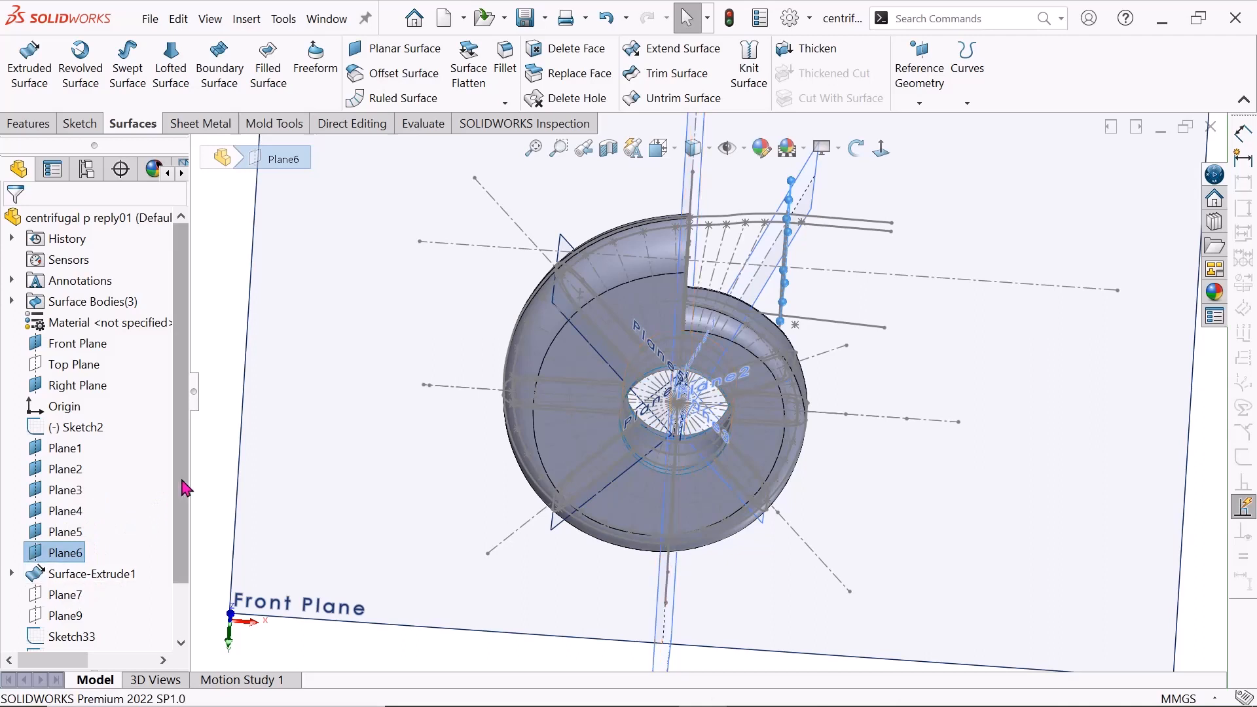
- Show the hidden reference planes Plane7 and Plane9
scroll(184, 552, "down", 1)
left_click(71, 534)
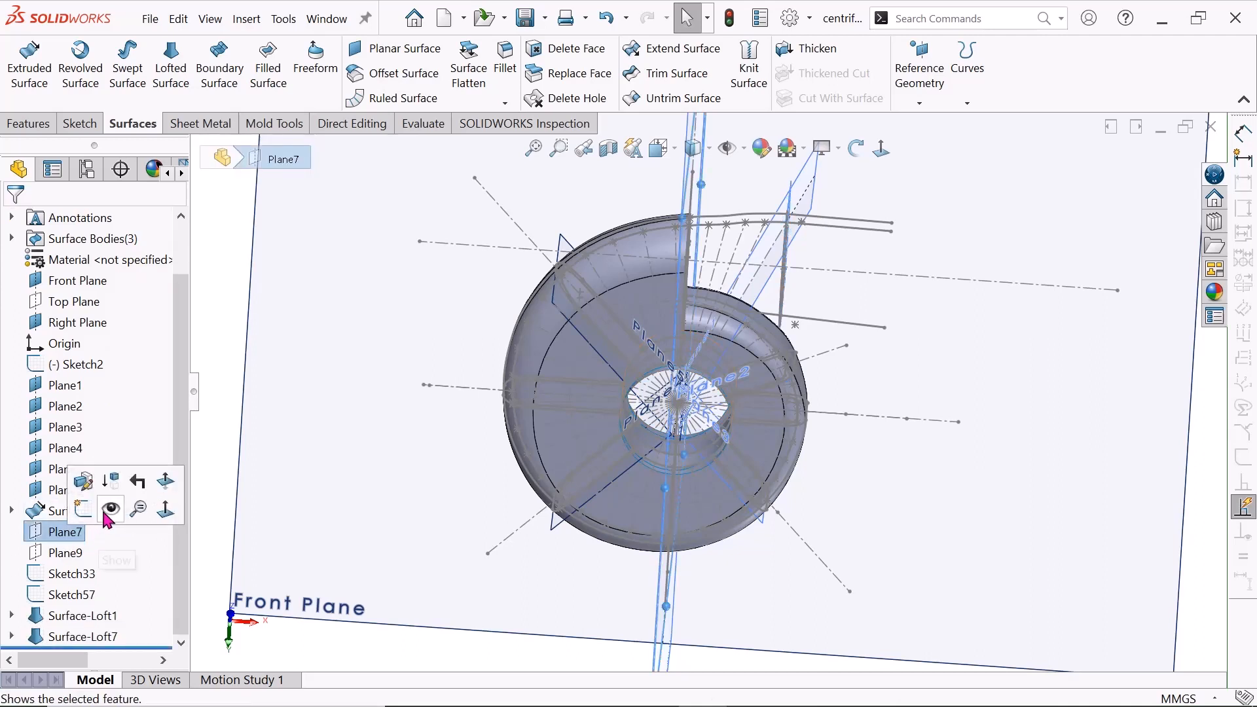
left_click(108, 514)
left_click(63, 553)
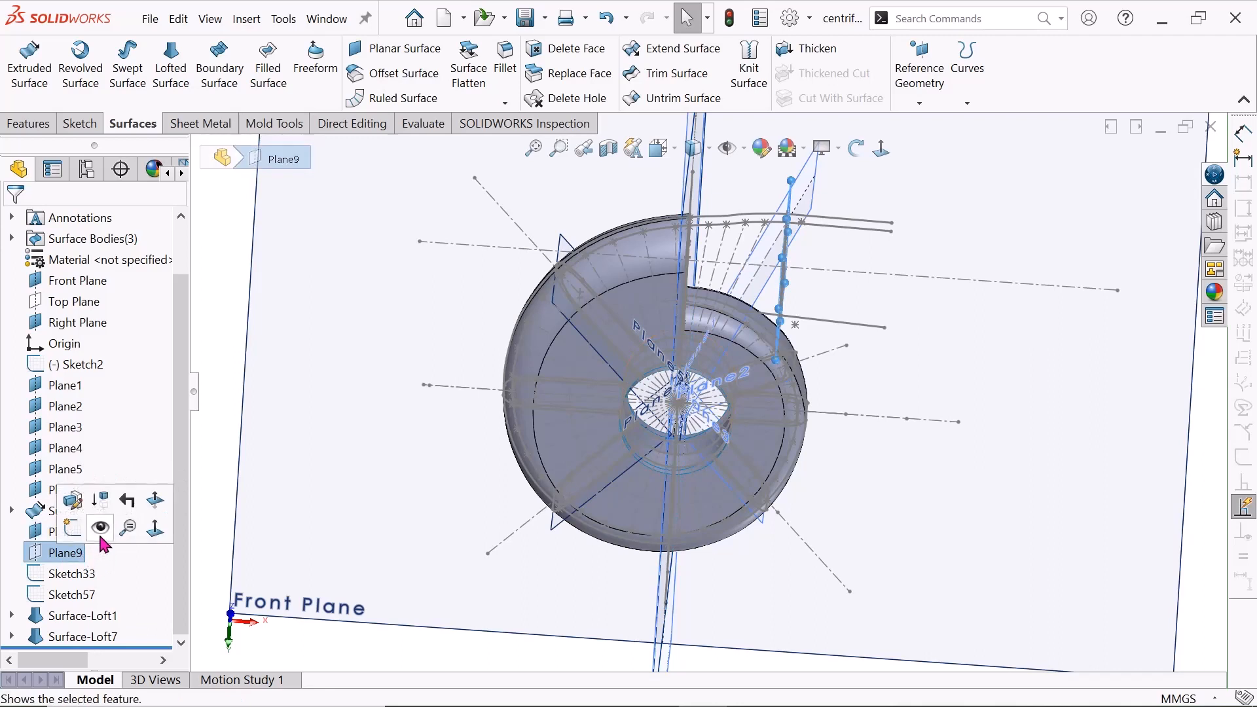
left_click(105, 533)
- Examine how the displayed reference planes and Sketch33 are arranged around the volute surface
left_click(80, 575)
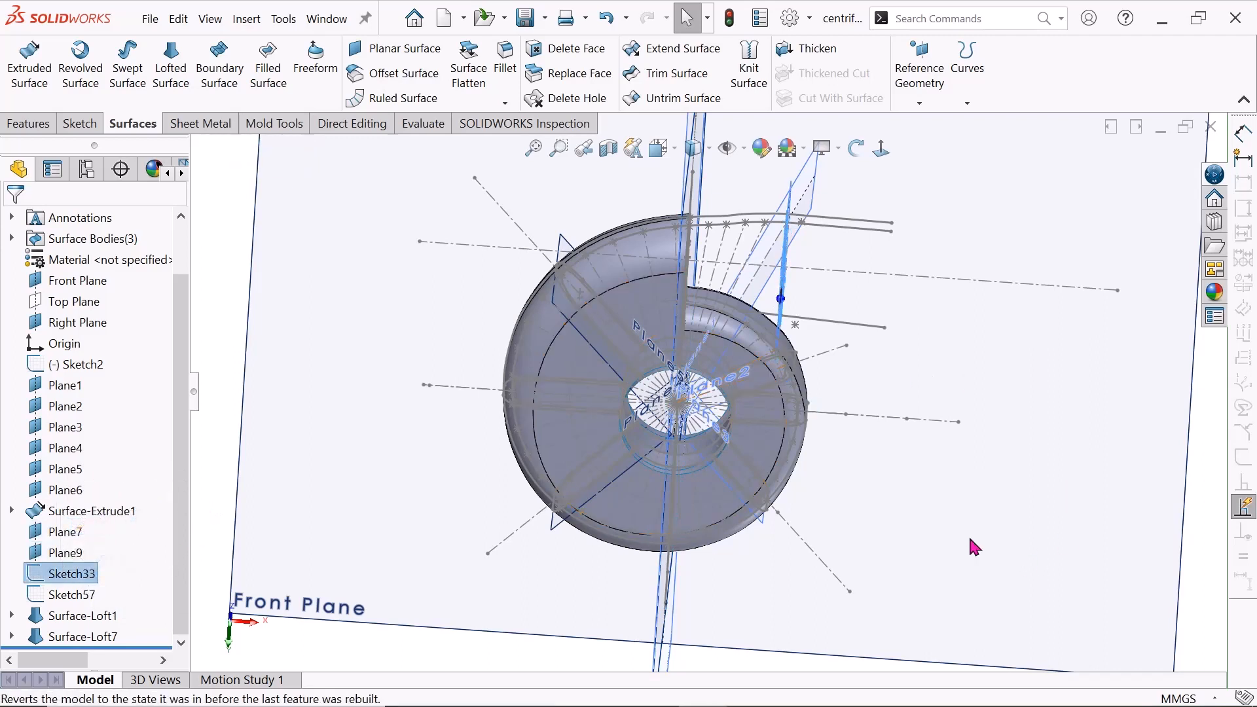
scroll(969, 538, "up", 4)
left_click(539, 320)
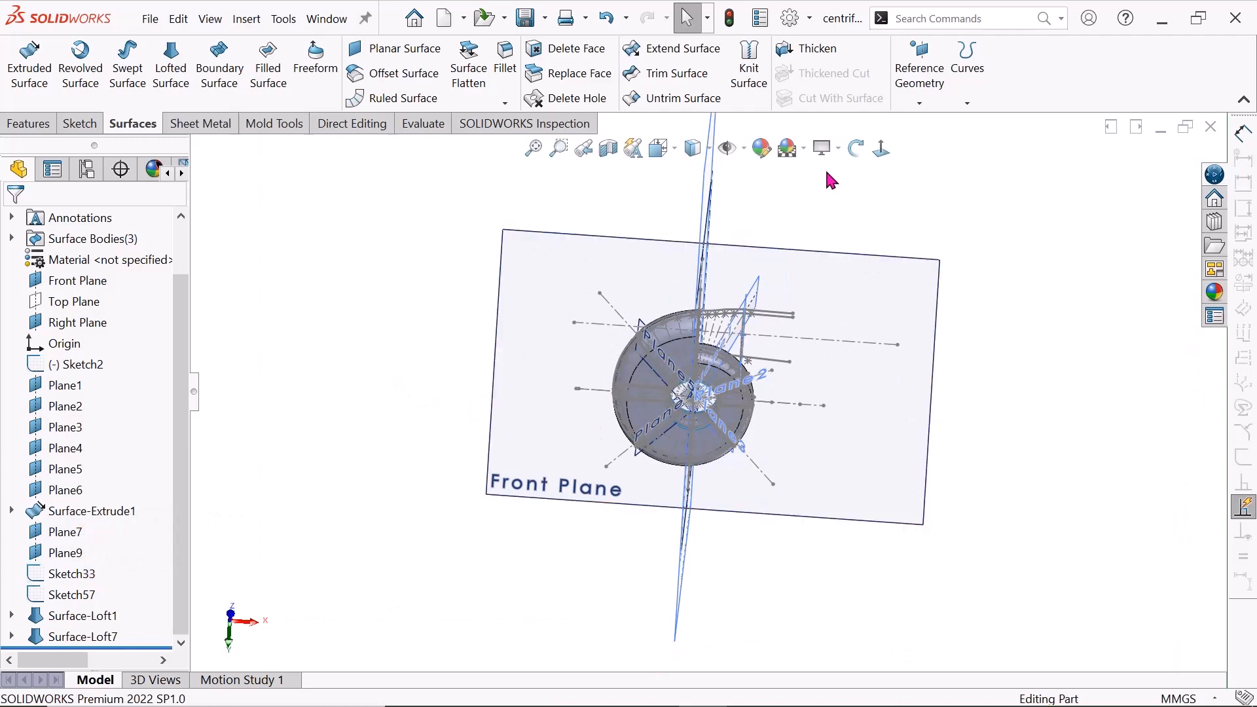
left_click(858, 150)
mouse_move(760, 330)
left_mouse_down()
mouse_move(714, 281)
mouse_move(806, 370)
mouse_move(724, 291)
mouse_move(743, 324)
left_mouse_up()
scroll(723, 291, "down", 6)
scroll(744, 325, "up", 4)
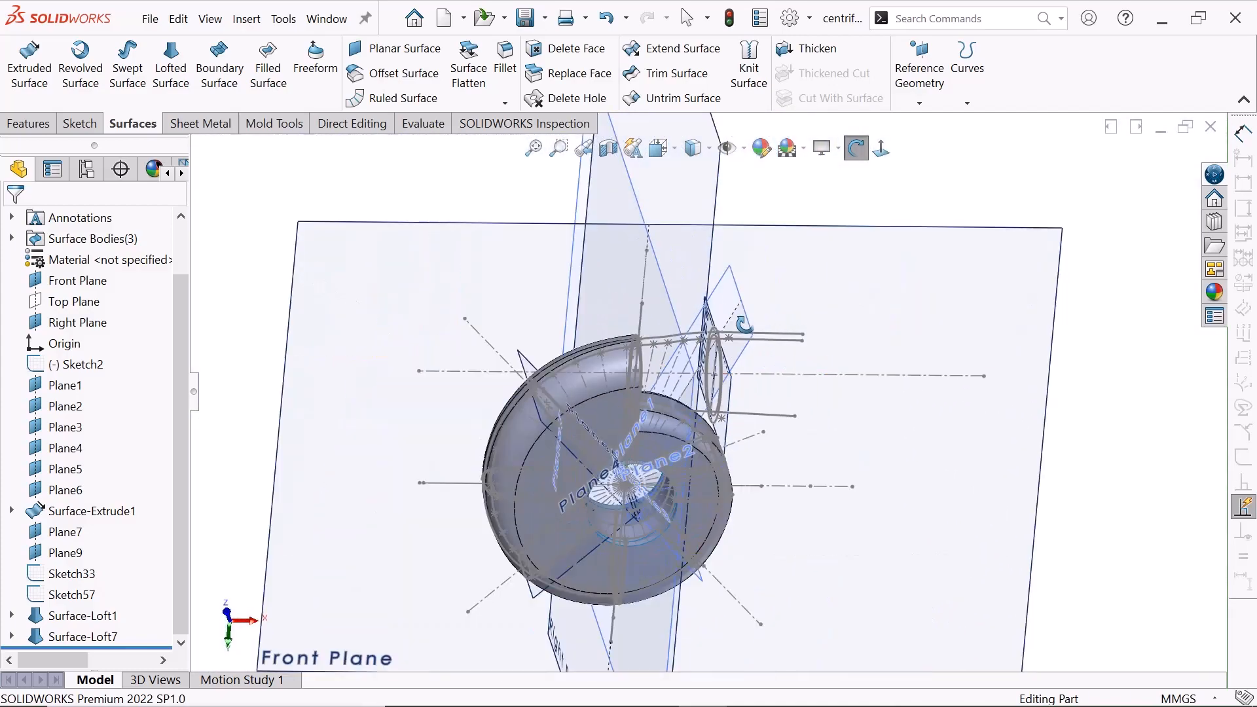
right_click(377, 185)
left_click(436, 199)
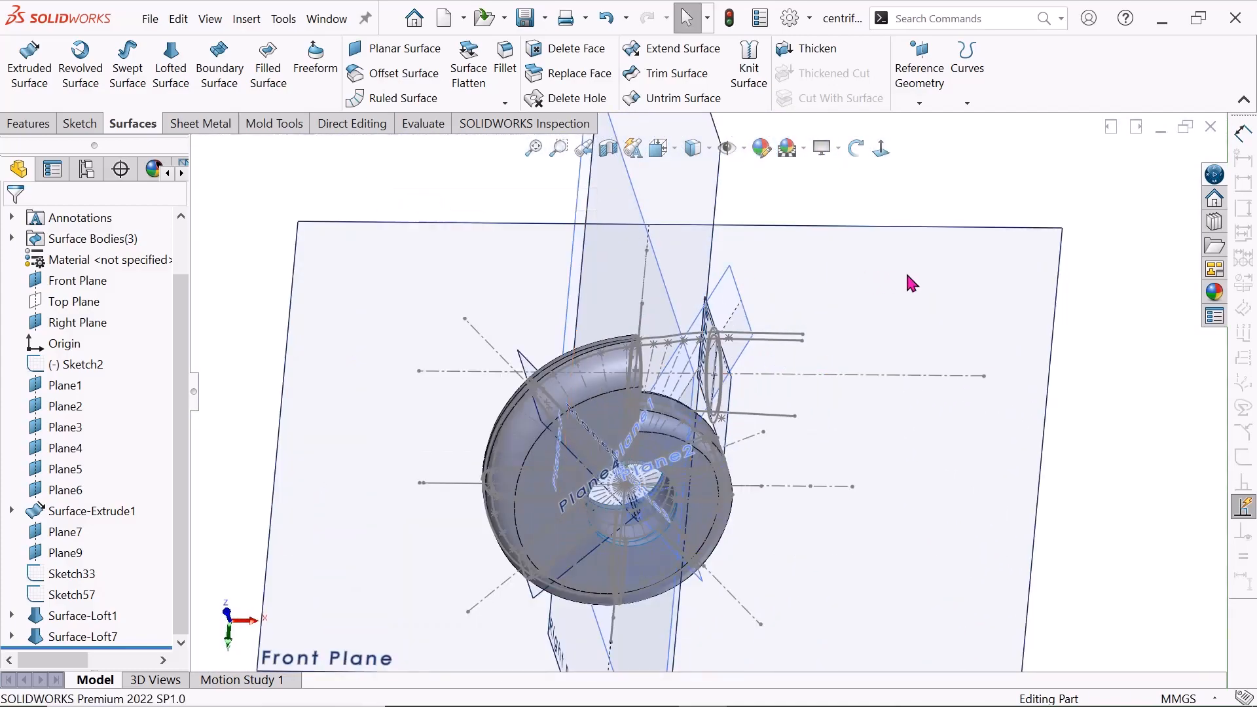
- Hide the Front Plane and the Right Plane
scroll(995, 300, "up", 3)
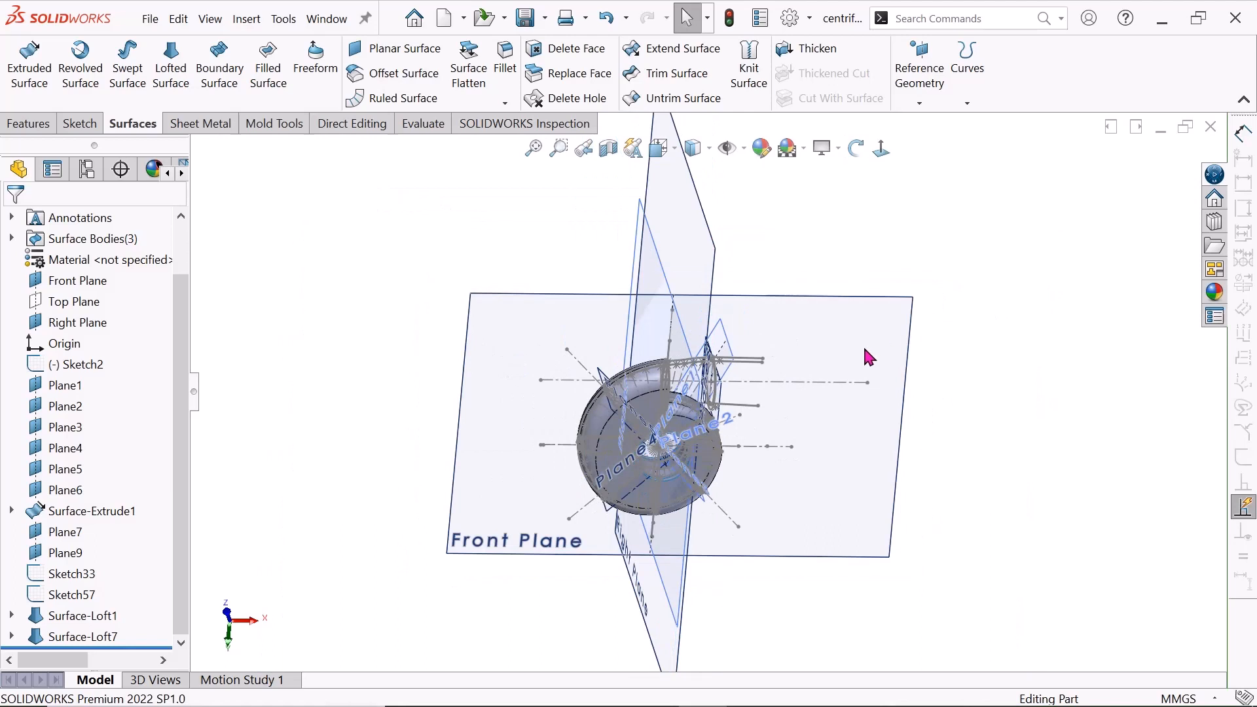
scroll(793, 399, "up", 2)
left_click(837, 348)
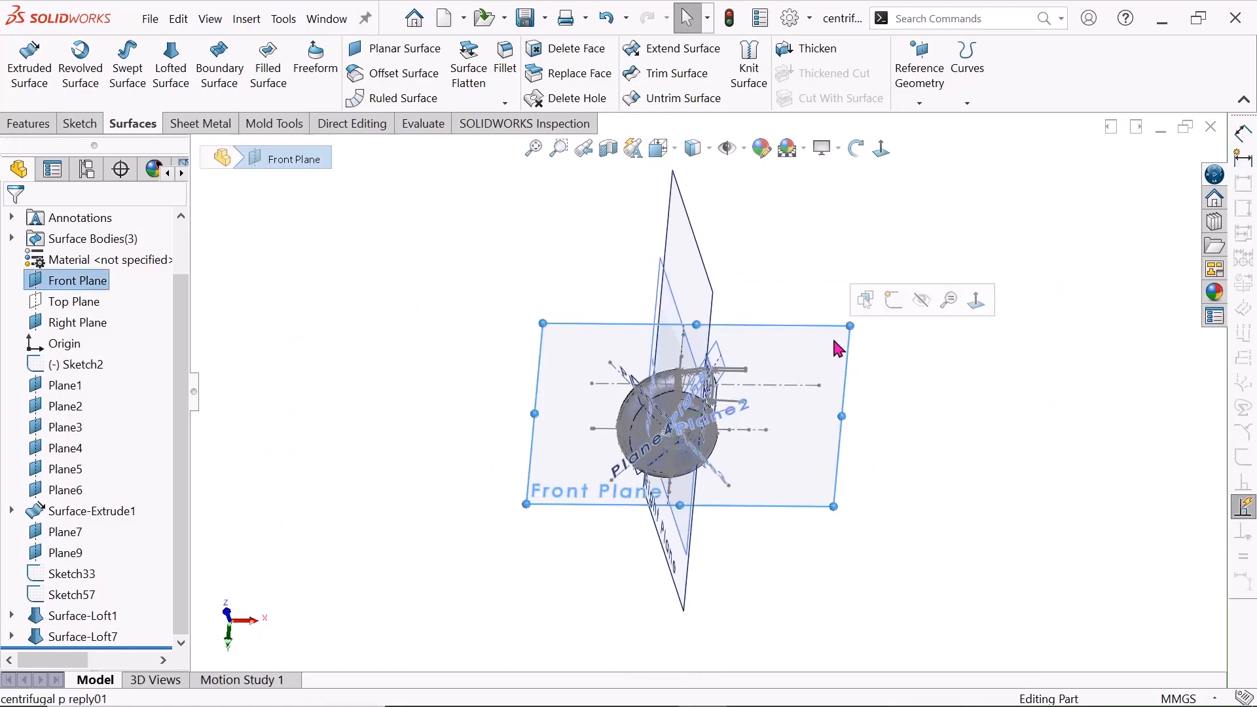
left_click(922, 301)
scroll(832, 292, "down", 2)
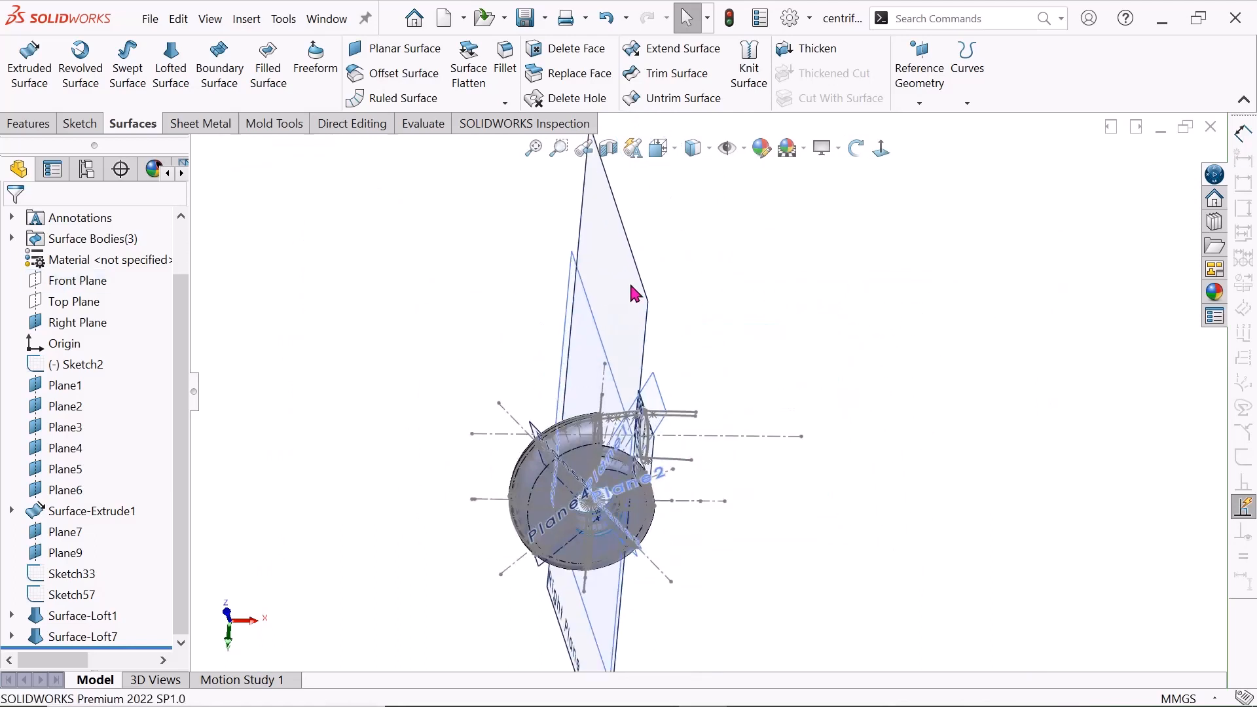
left_click(629, 283)
left_click(714, 235)
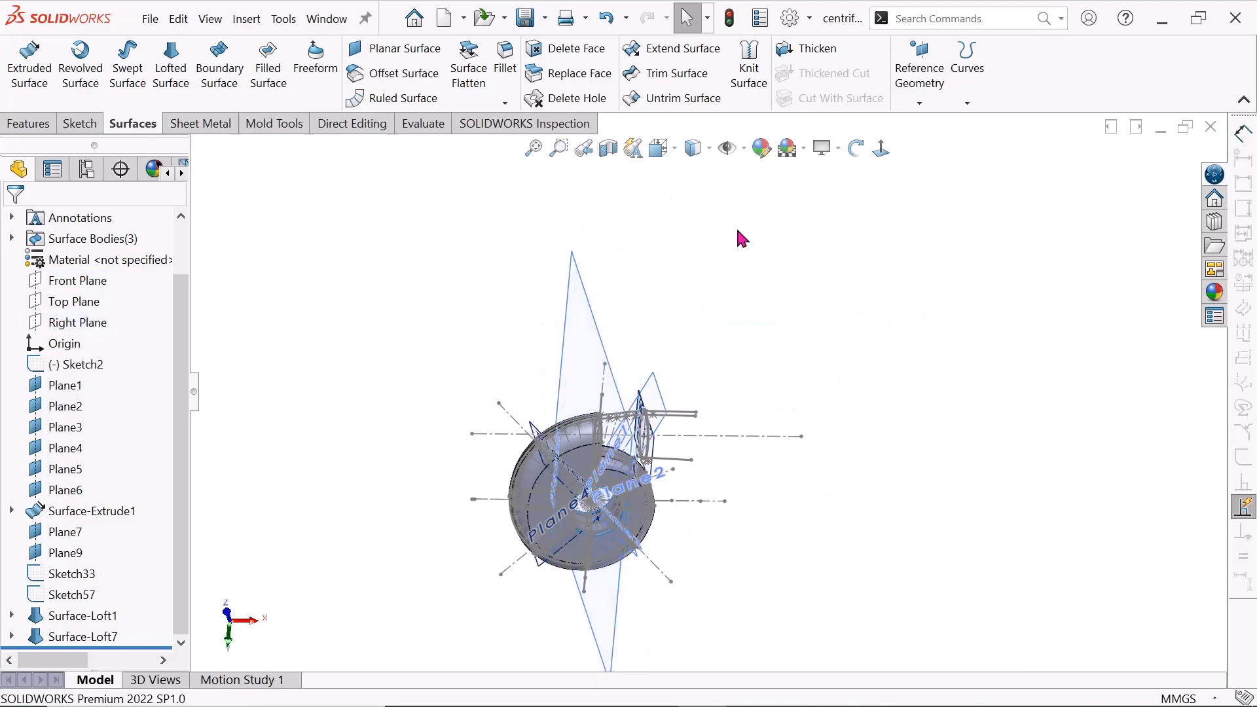
- Hide the large reference plane Plane7 that cuts across the volute
left_click(855, 148)
left_click_drag(809, 290, 751, 266)
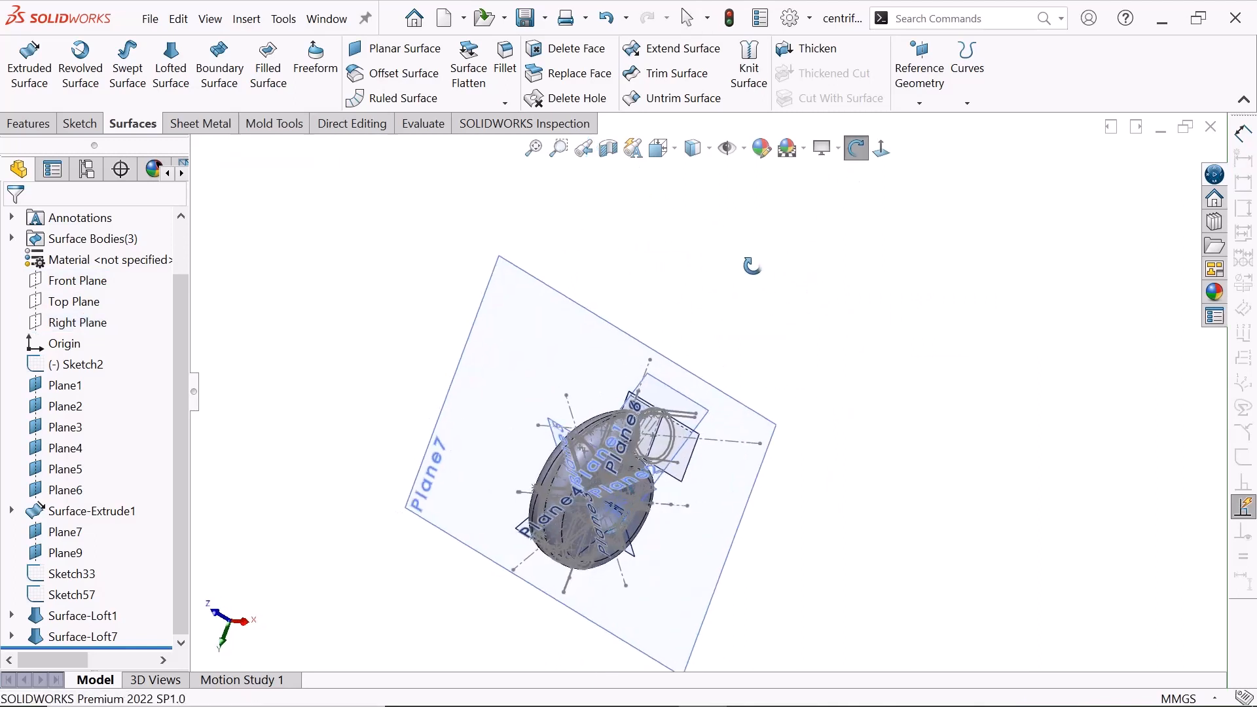
right_click(750, 268)
left_click(795, 283)
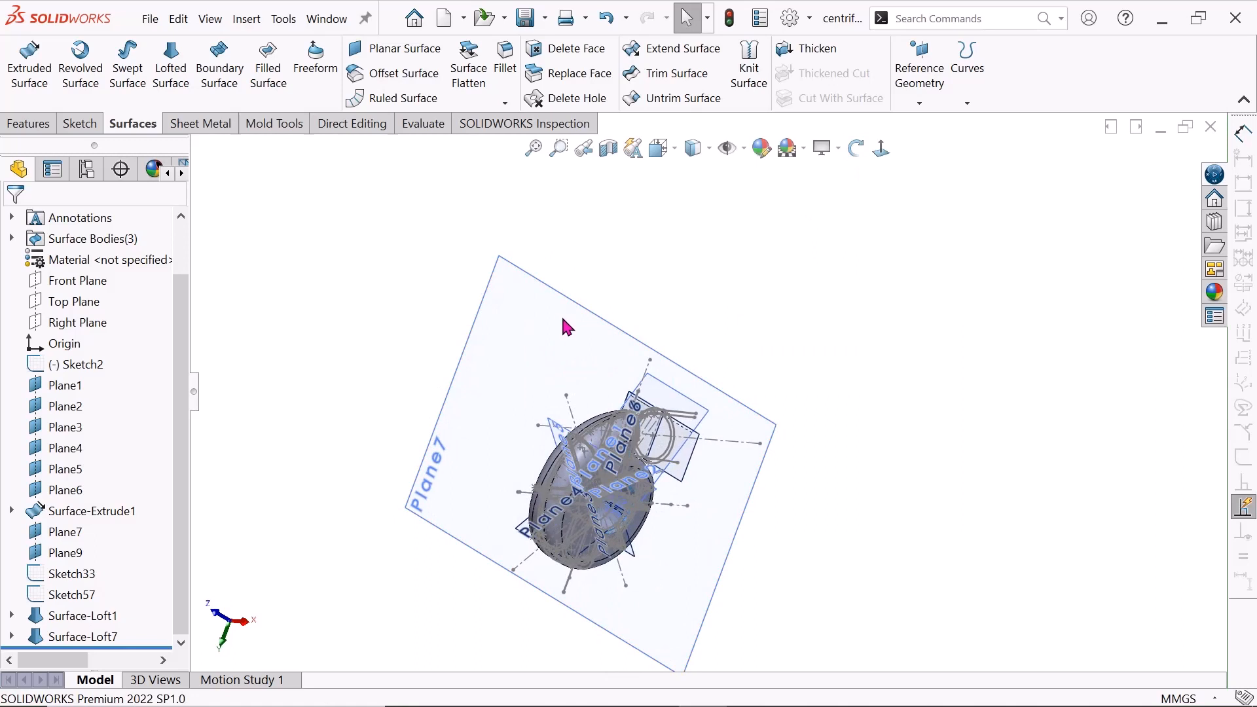
scroll(792, 305, "up", 3)
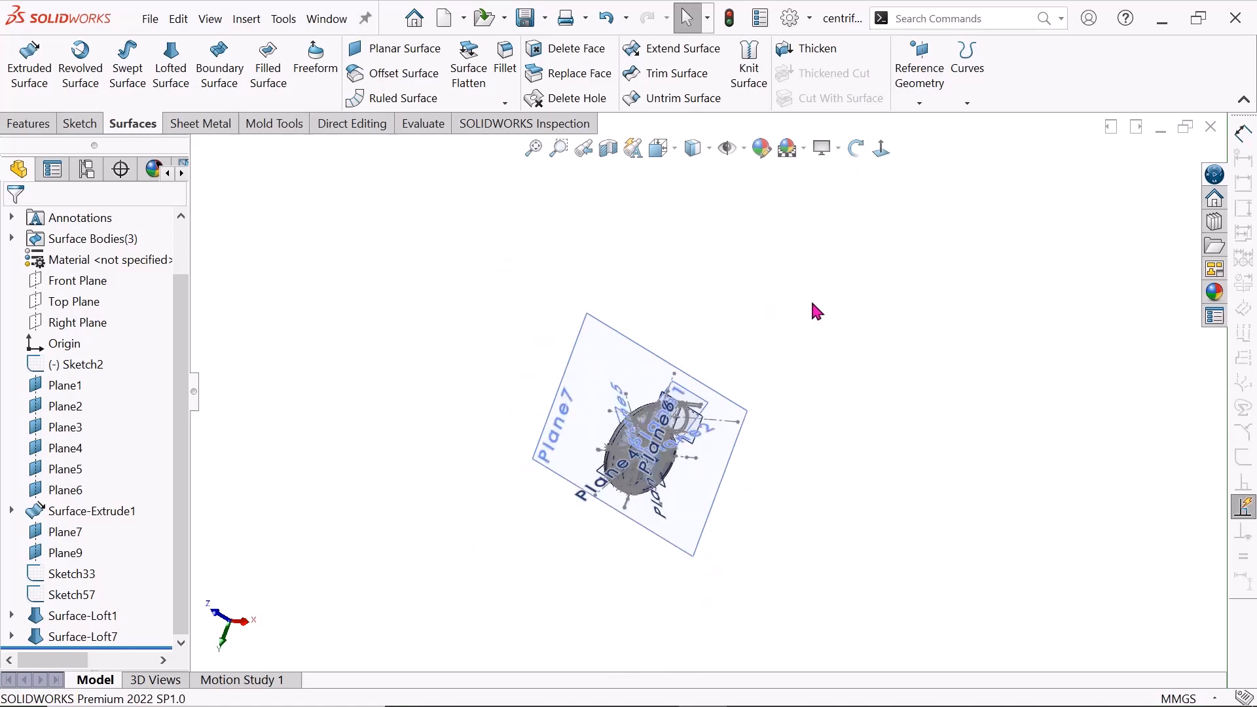
left_click(612, 347)
left_click(714, 298)
scroll(687, 457, "down", 3)
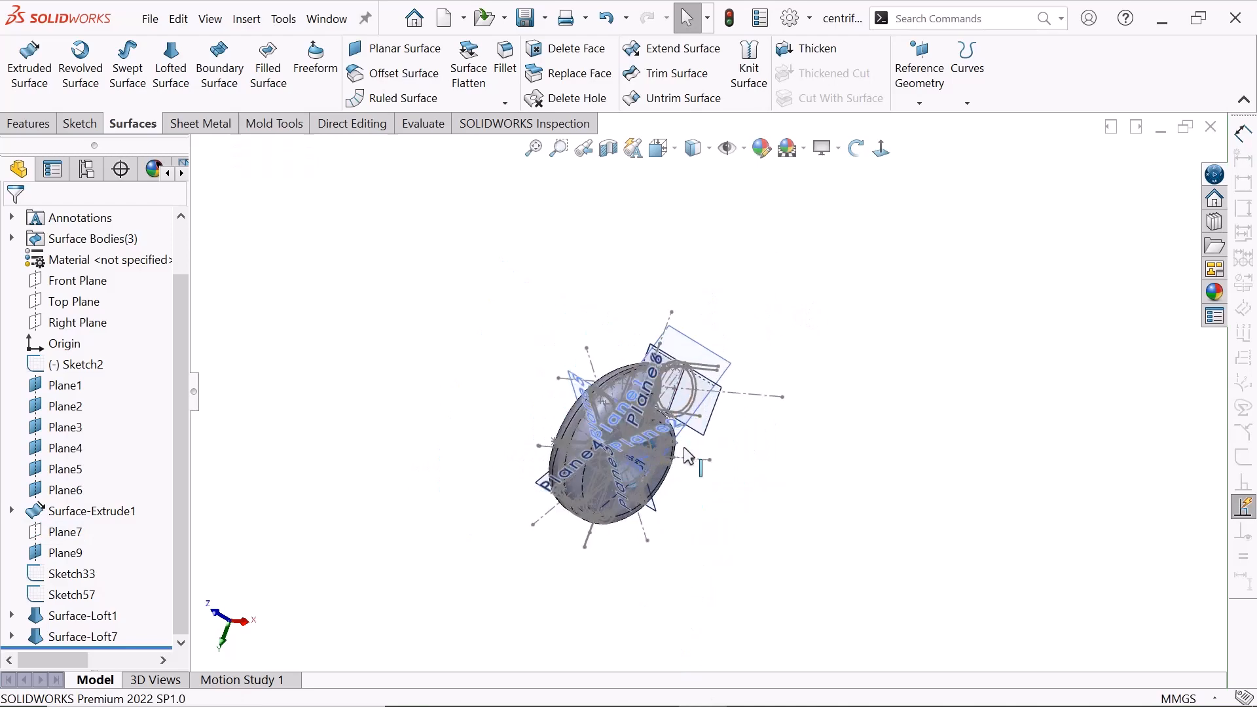
- Examine the volute surface and its radial section planes from several orientations, including the open outlet end and the central bore
left_click(851, 159)
left_click_drag(759, 321, 639, 518)
scroll(639, 543, "down", 5)
left_click_drag(615, 418, 525, 337)
scroll(536, 324, "up", 6)
scroll(550, 308, "down", 5)
left_click_drag(756, 370, 1054, 405)
scroll(1053, 401, "down", 4)
scroll(1038, 392, "up", 4)
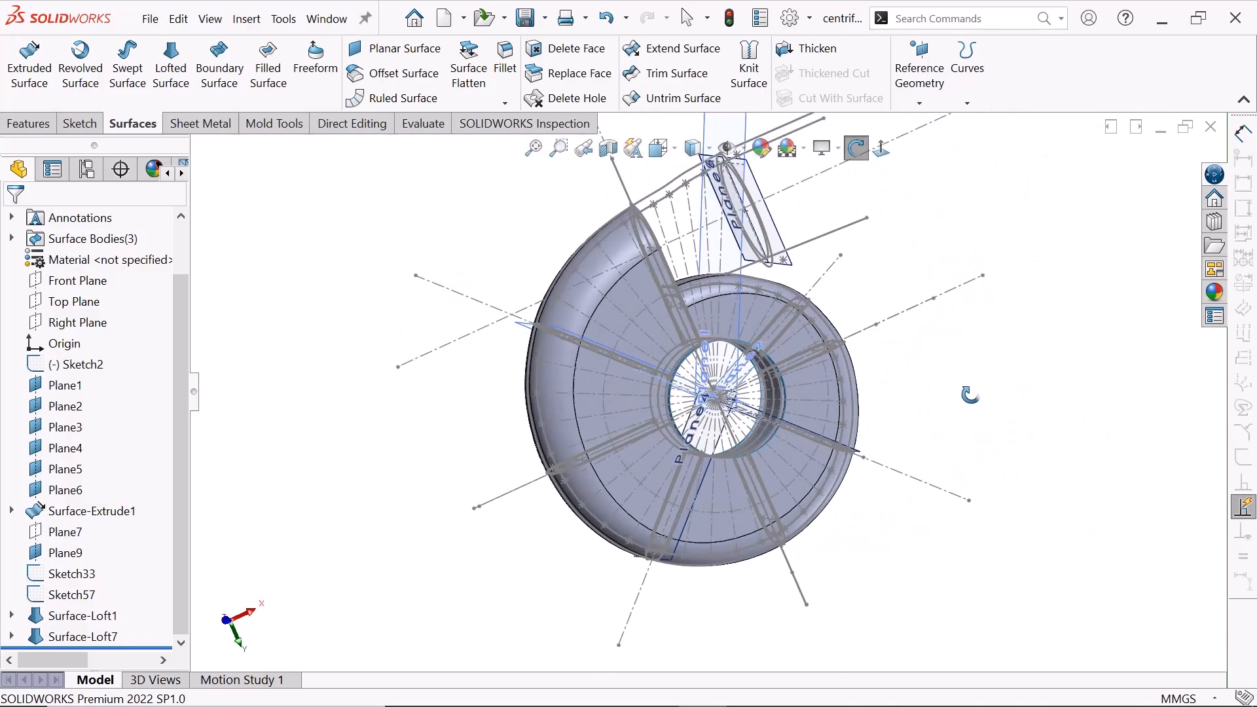
left_click_drag(960, 400, 925, 429)
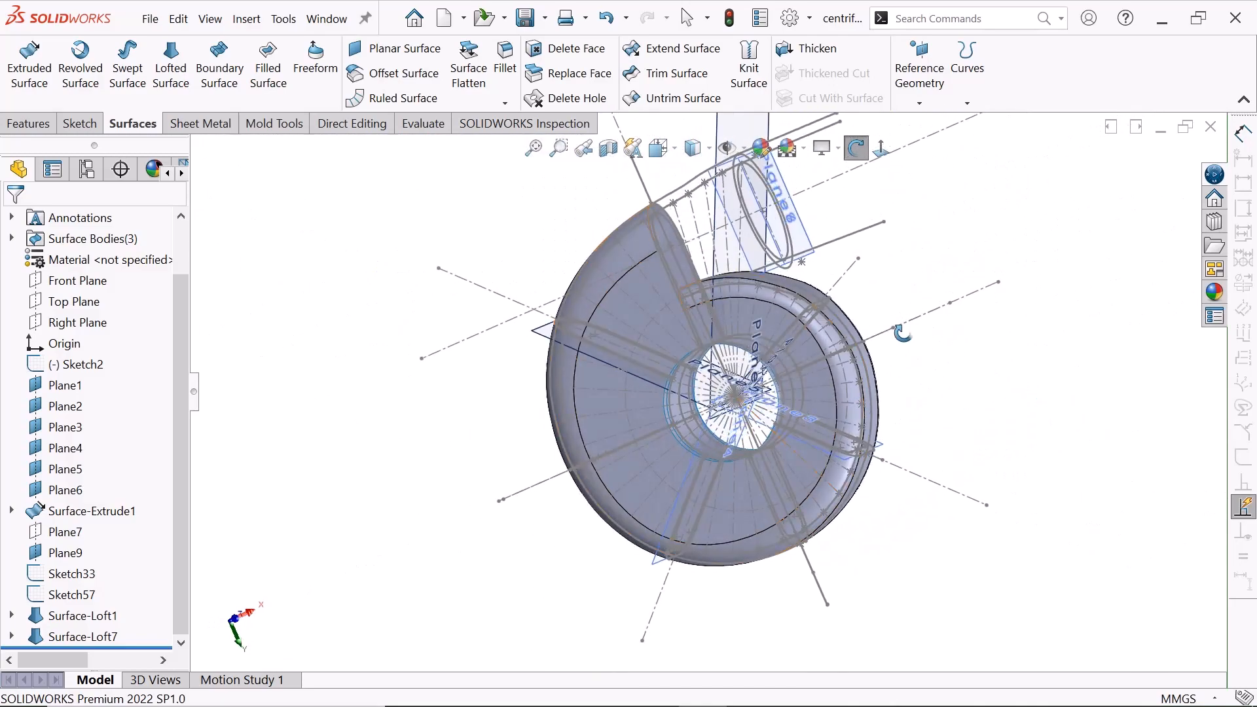
right_click(932, 246)
left_click(1010, 262)
scroll(859, 504, "down", 2)
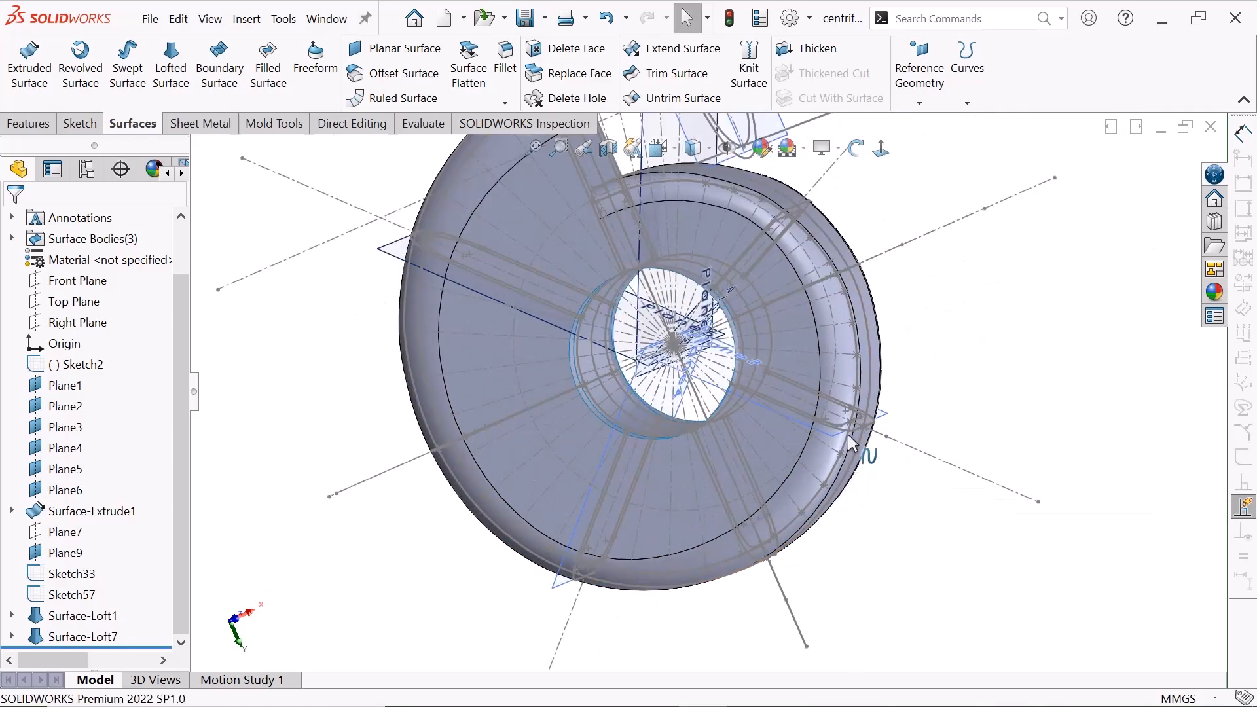
scroll(523, 290, "up", 3)
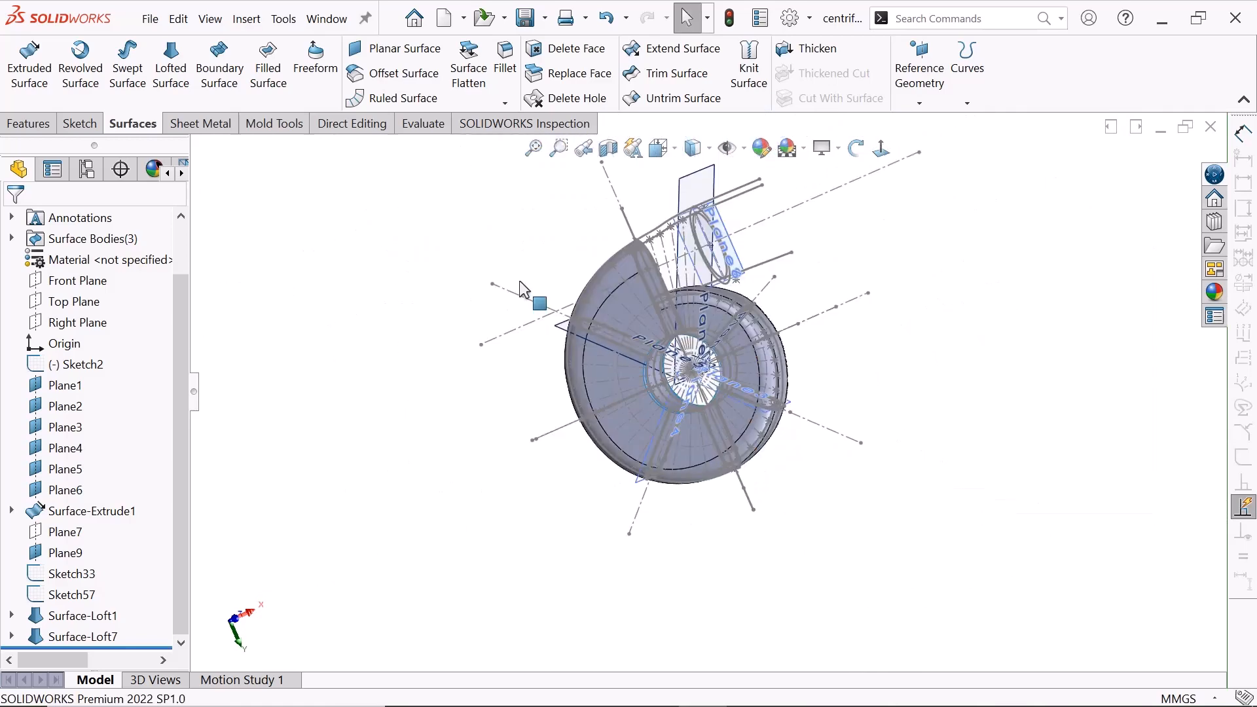
scroll(845, 221, "down", 2)
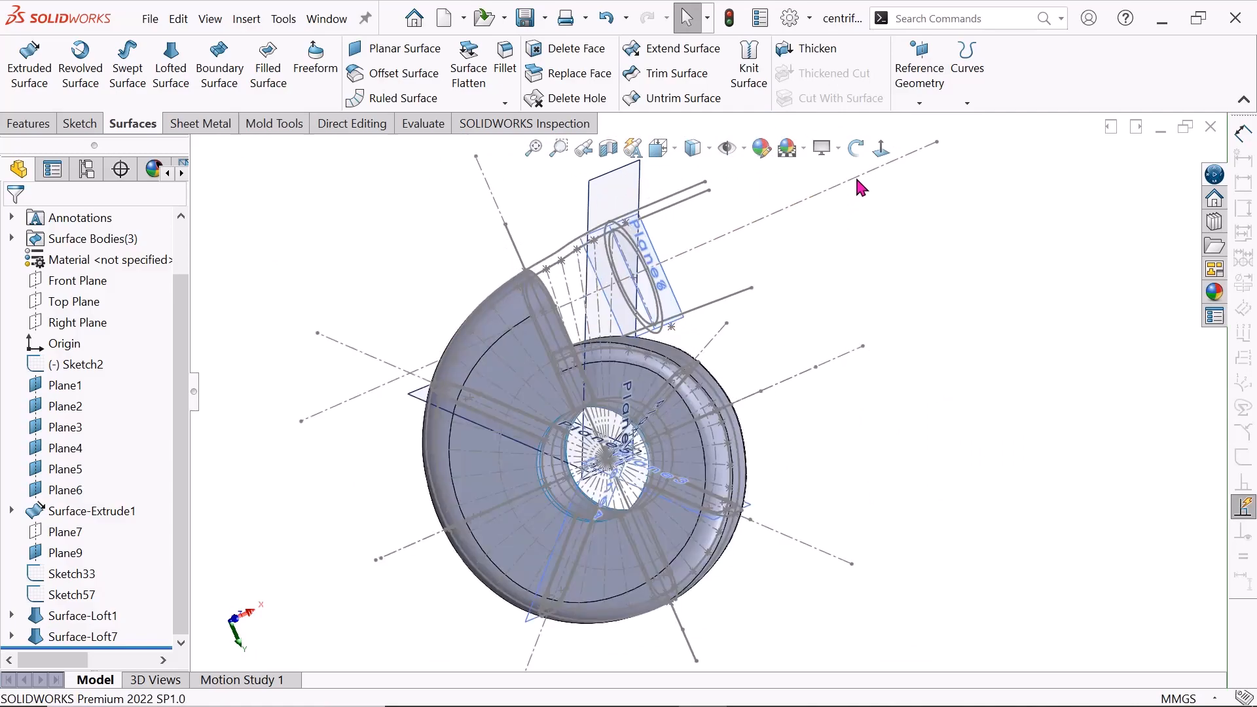
left_click(855, 148)
left_click_drag(856, 172, 655, 370)
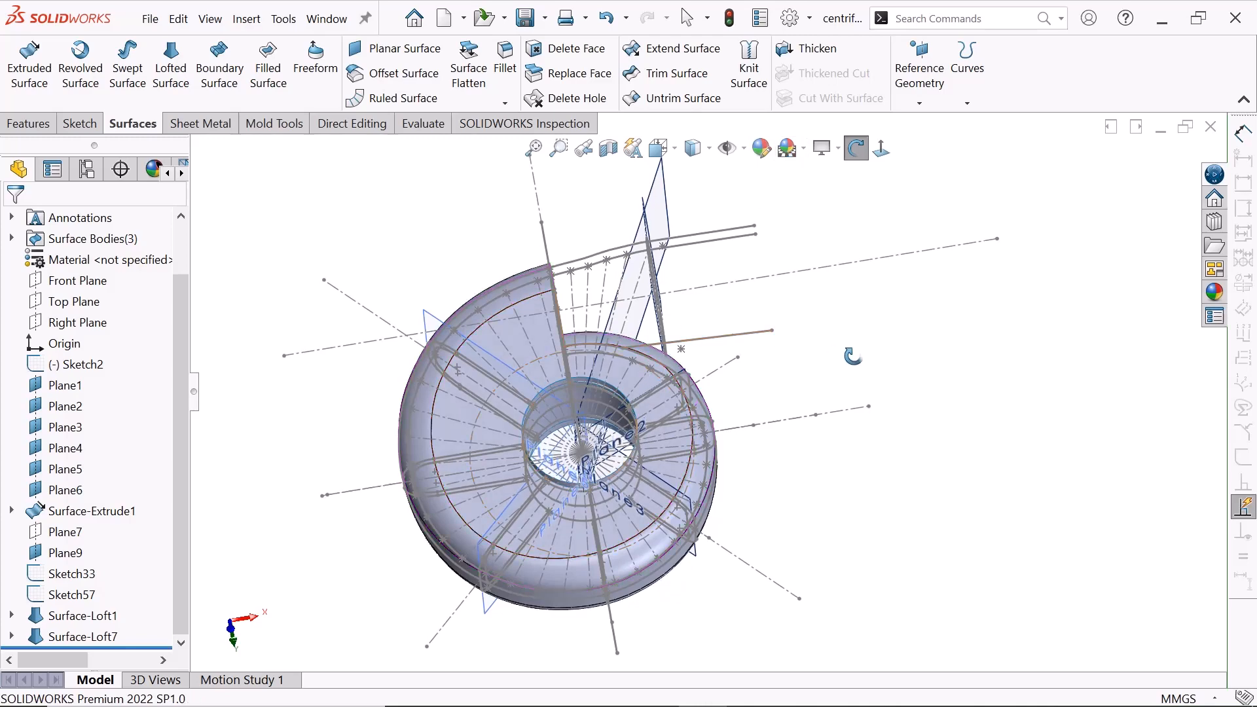
right_click(892, 306)
left_click(929, 318)
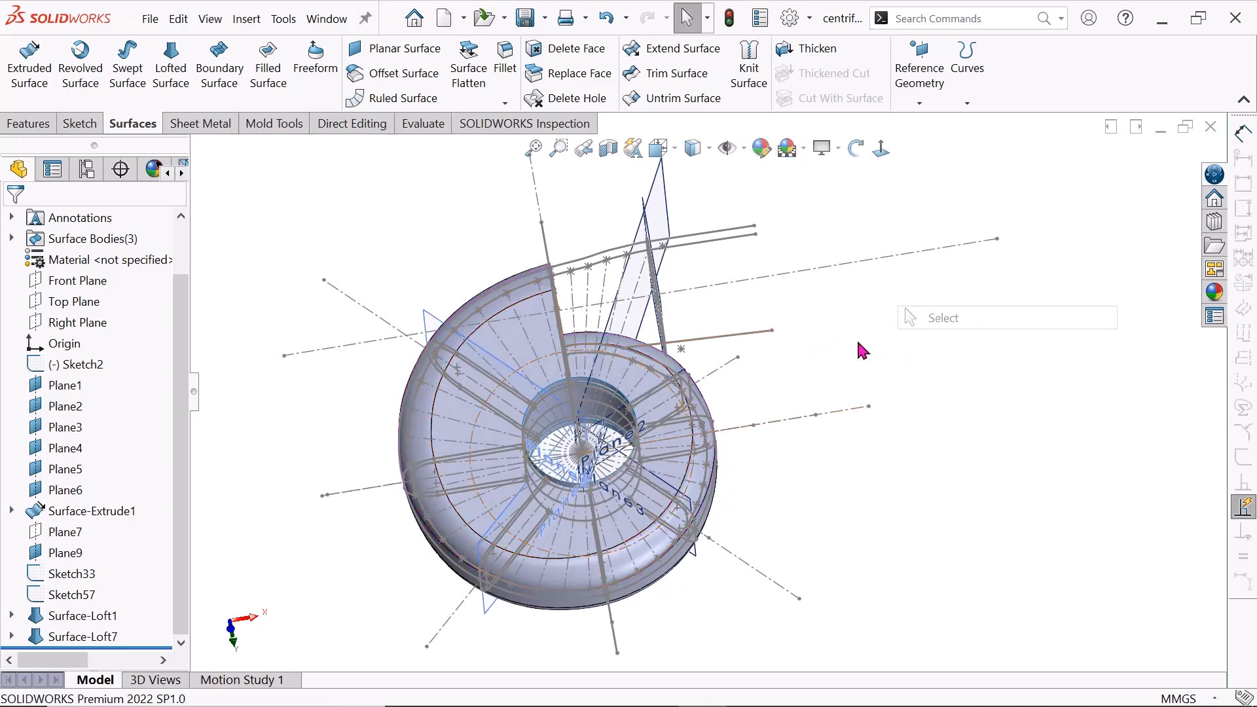
left_click(856, 148)
left_click_drag(844, 288, 826, 337)
- Show the hidden reference plane Plane7 again
left_click(69, 531)
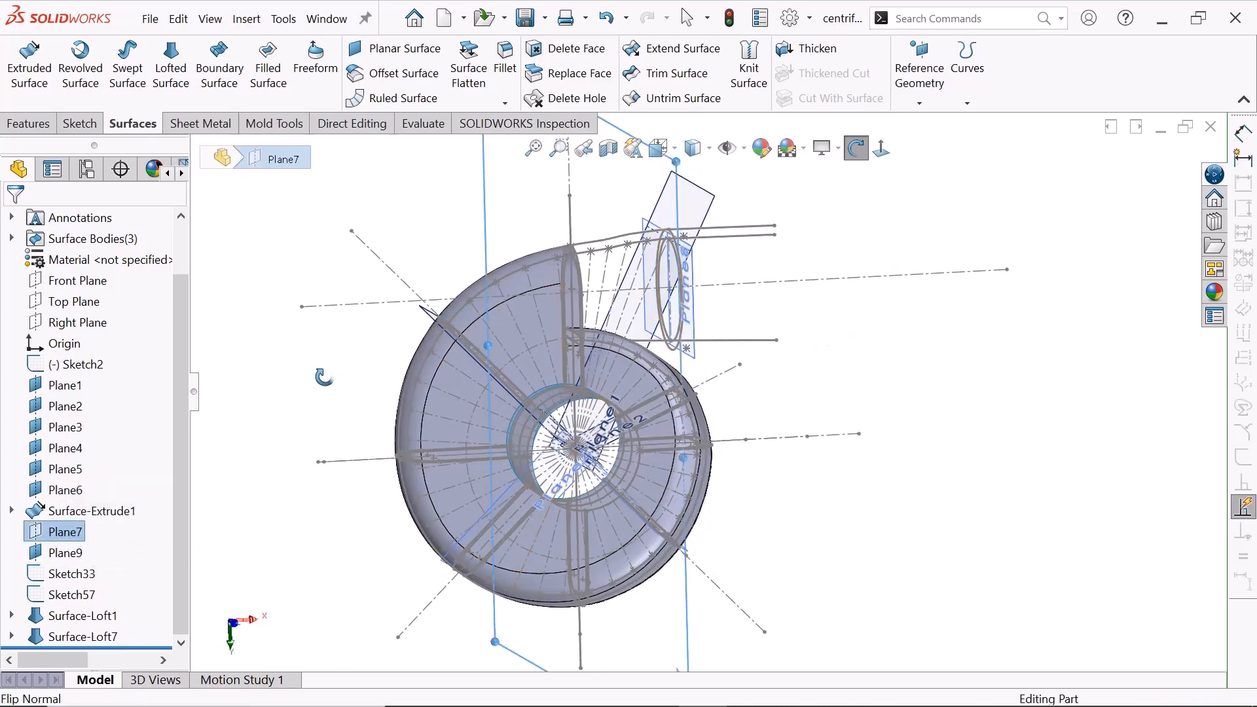
left_click(69, 534)
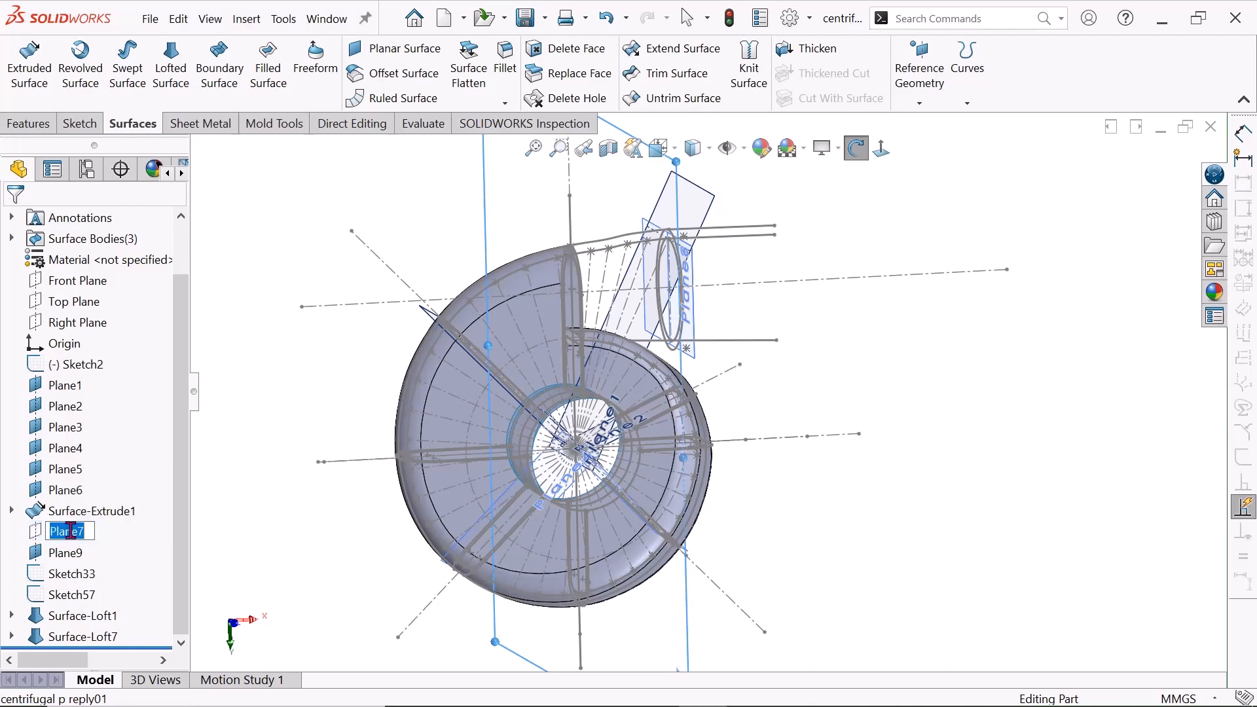
right_click(230, 455)
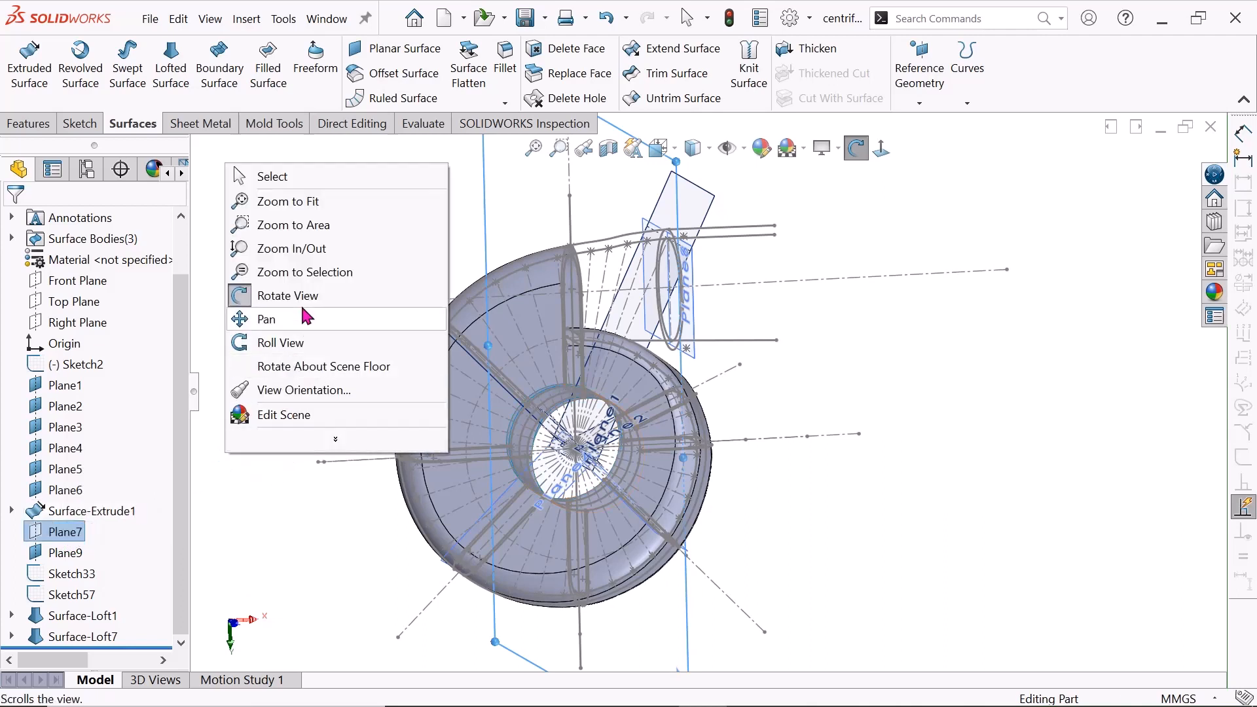
left_click(281, 176)
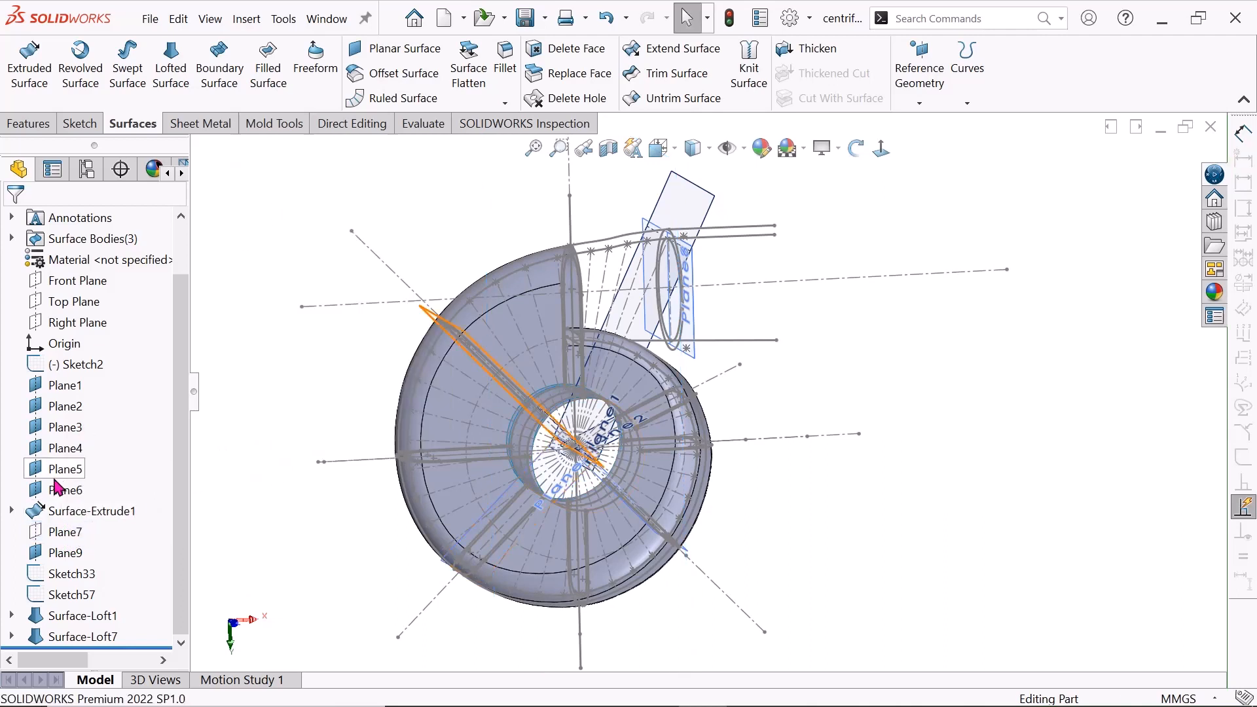
left_click(63, 531)
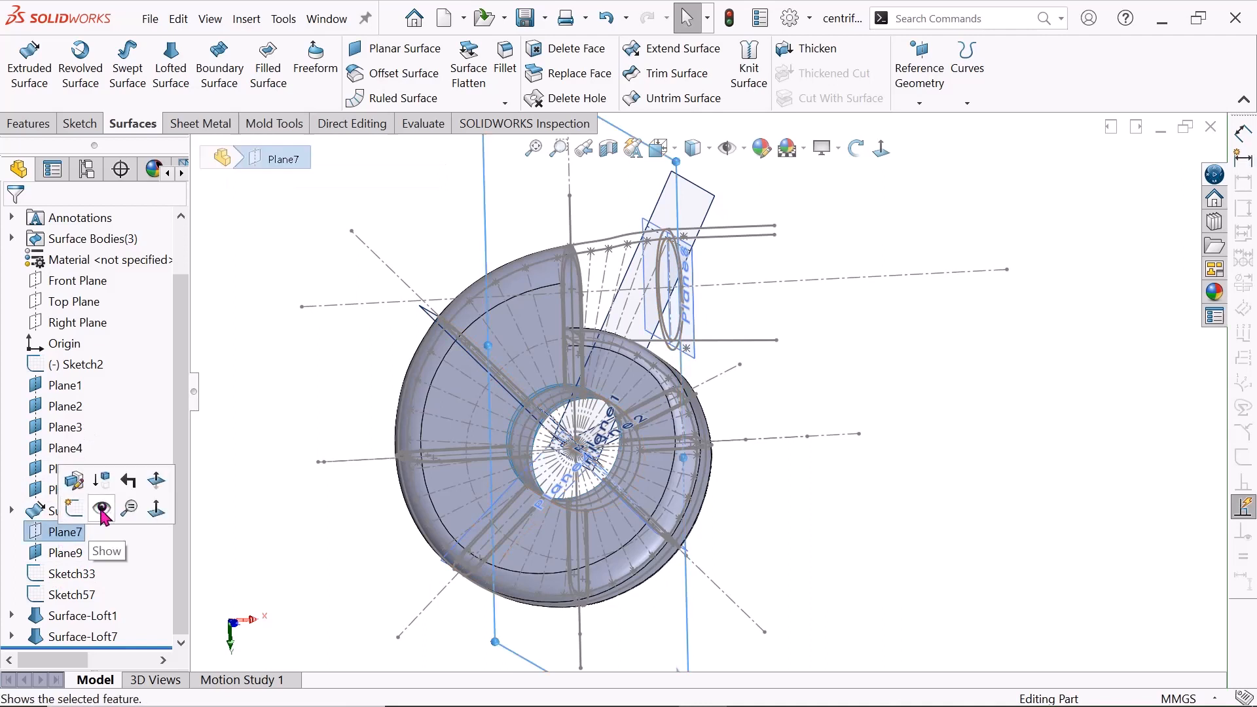
left_click(101, 509)
- Locate Sketch33 at the volute outlet and examine its position relative to Plane7 and the volute surface
left_click(55, 575)
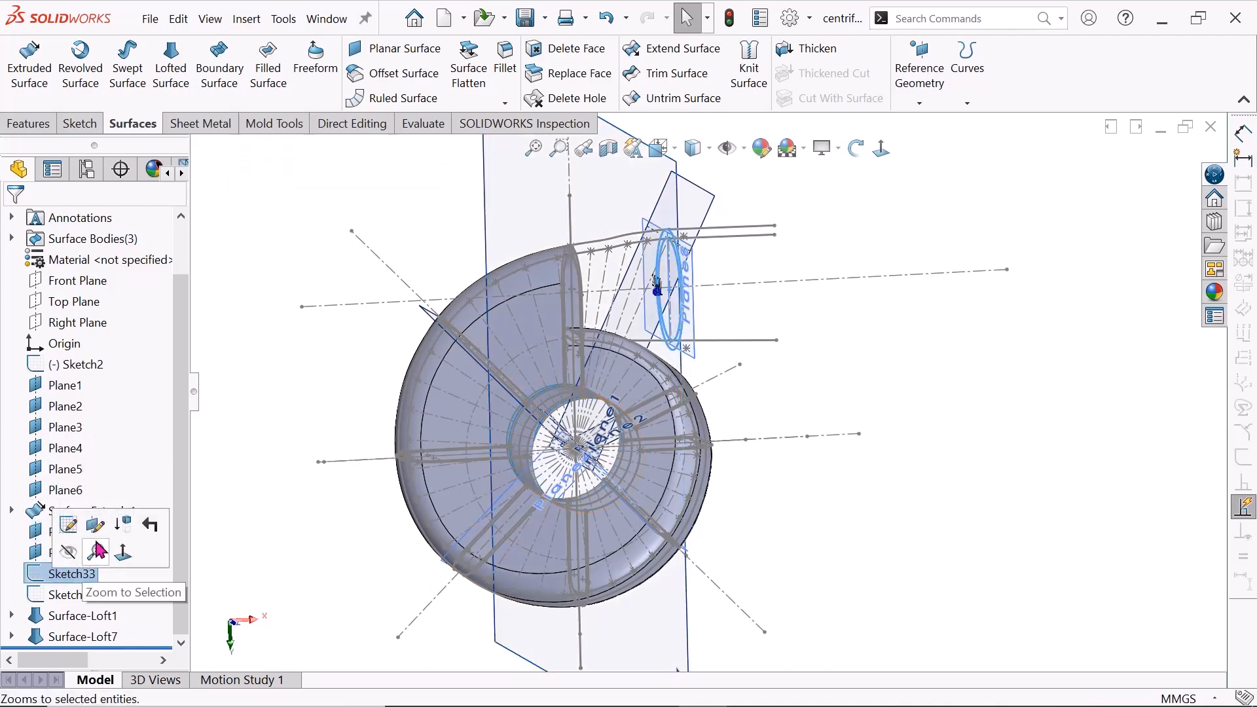
left_click(232, 516)
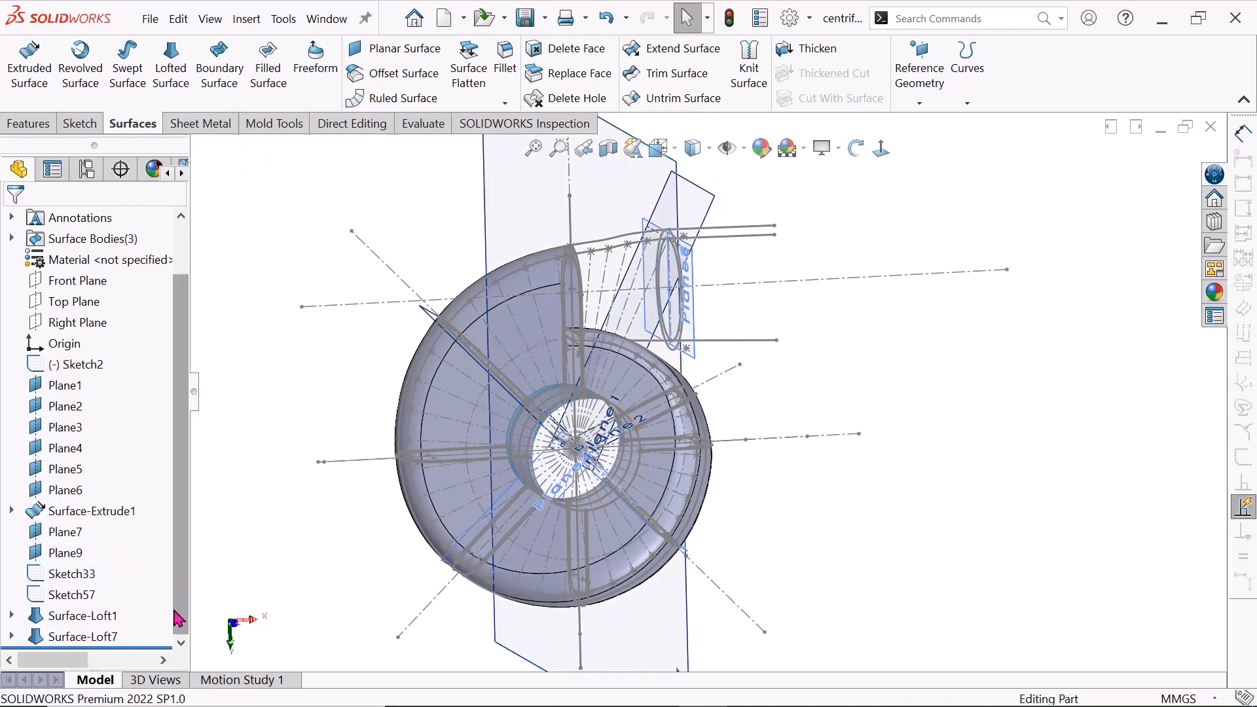
scroll(645, 327, "down", 2)
scroll(659, 318, "up", 2)
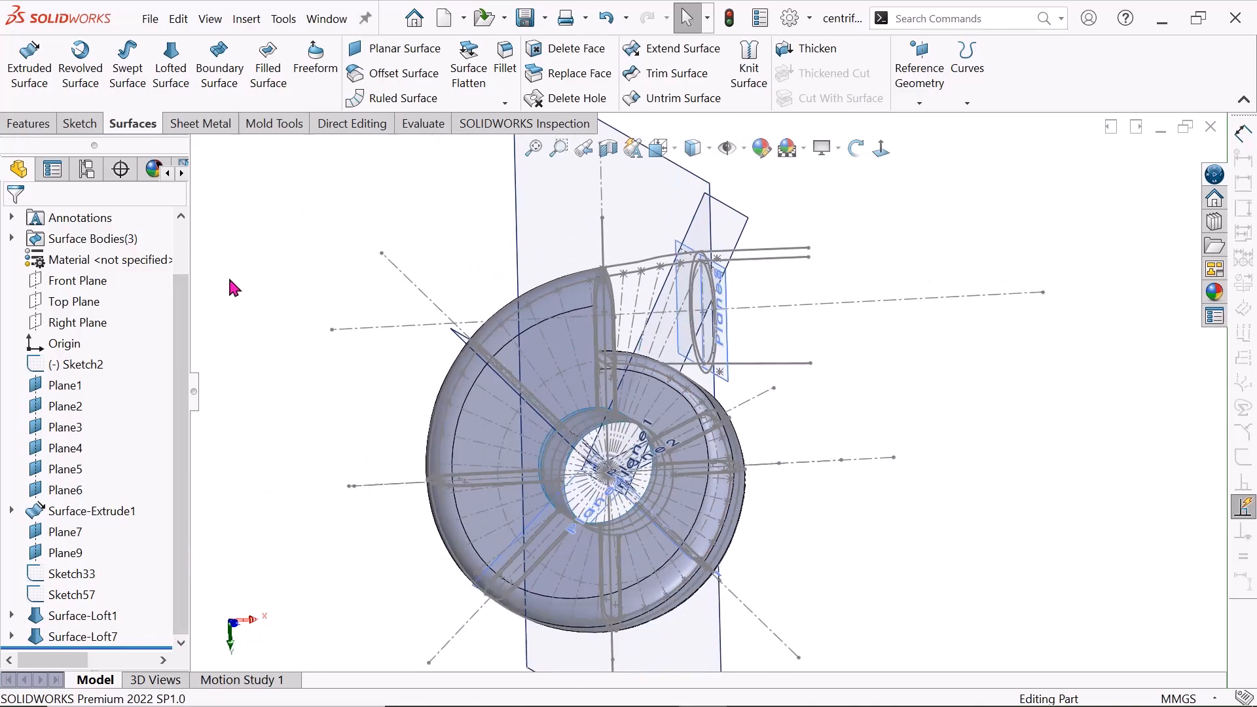
left_click(856, 151)
left_click_drag(852, 219, 833, 324)
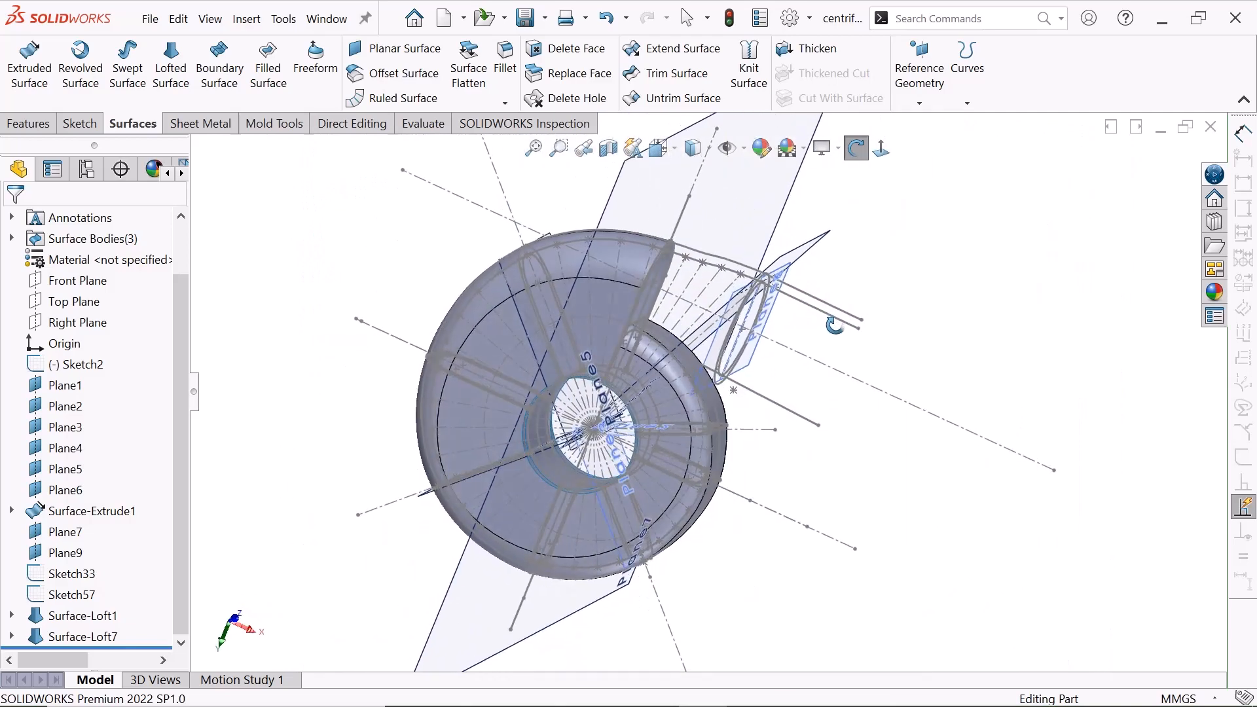
right_click(253, 298)
left_click(294, 311)
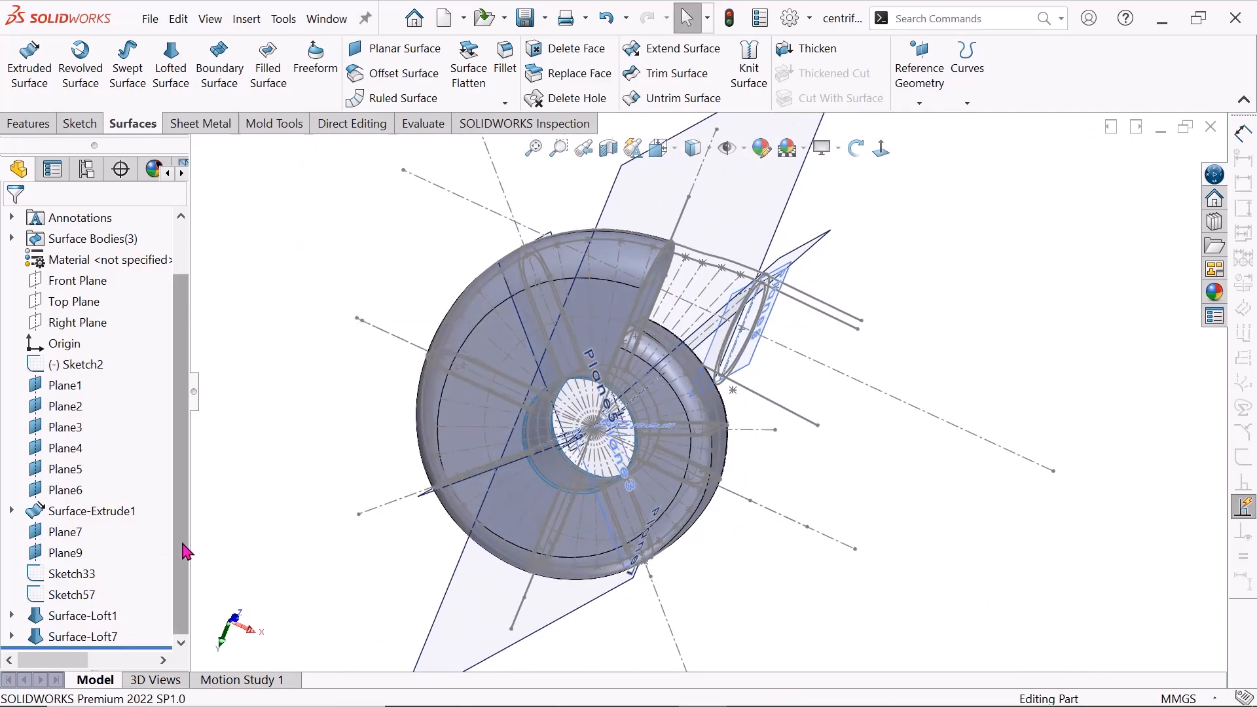
- Open Sketch33 for editing and inspect its concentric outlet circles among the reference planes and section sketches
left_click(72, 574)
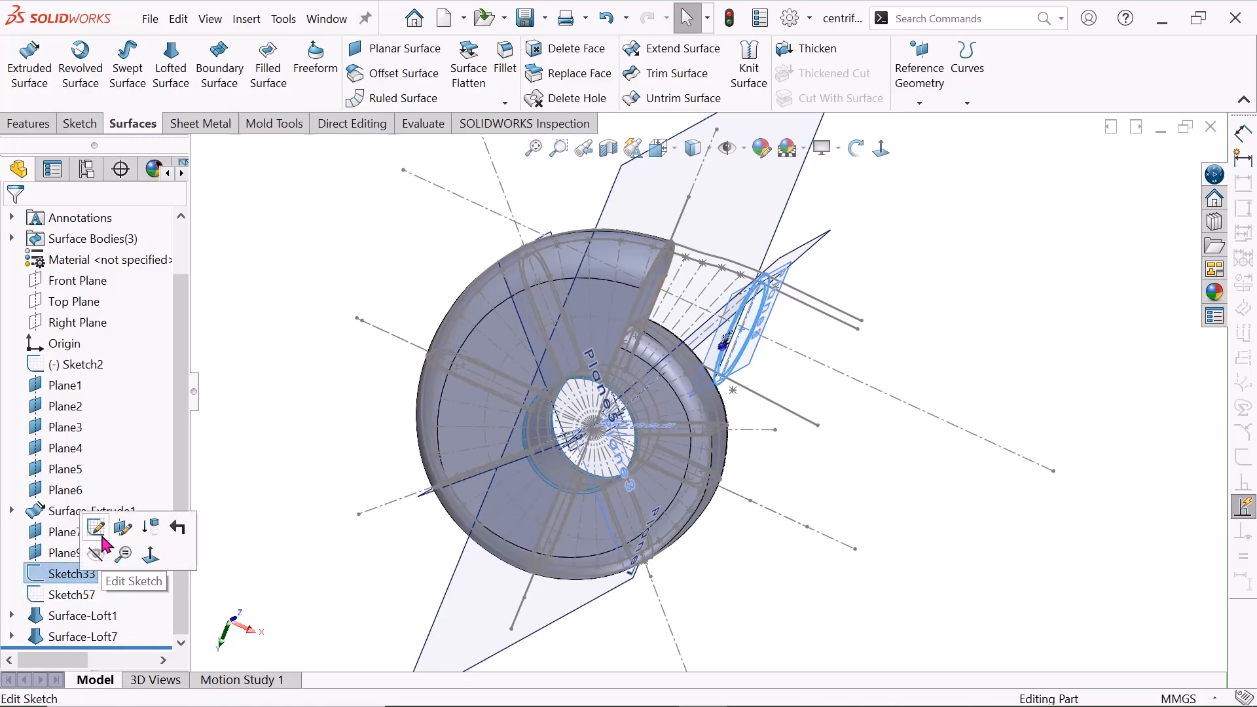
left_click(103, 538)
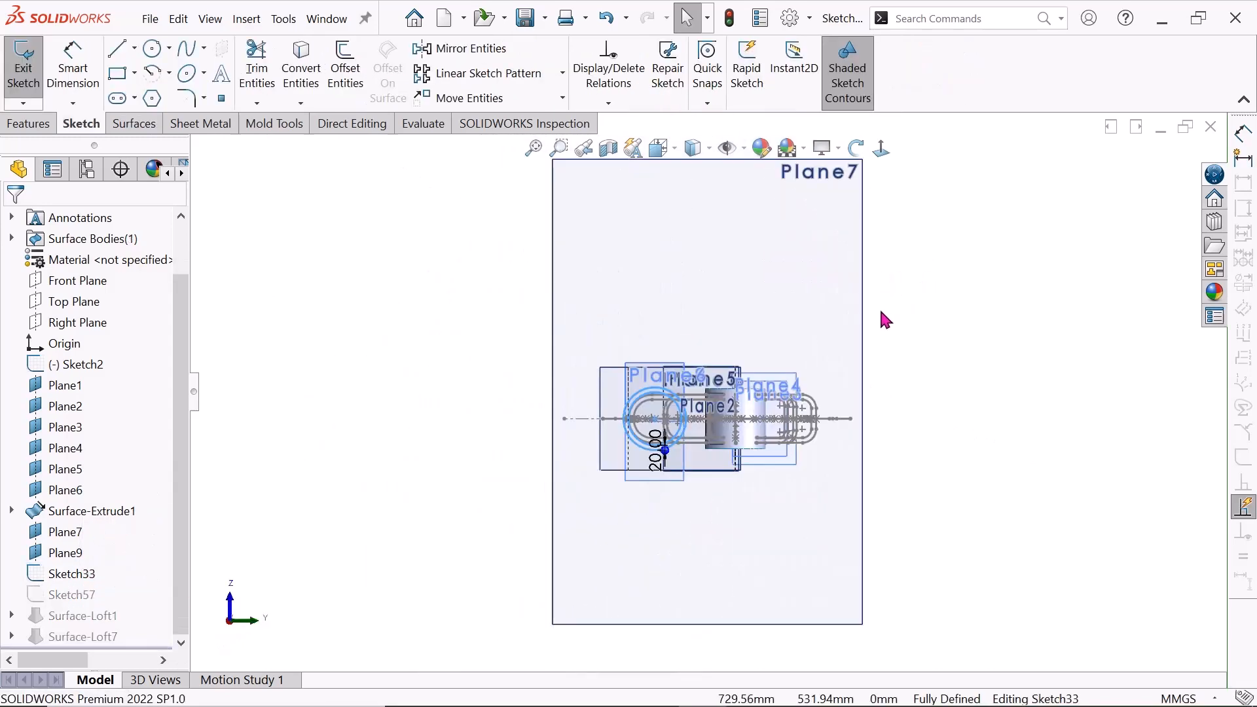
left_click(855, 150)
mouse_move(724, 331)
left_mouse_down()
mouse_move(870, 519)
mouse_move(754, 306)
mouse_move(735, 326)
mouse_move(738, 172)
left_mouse_up()
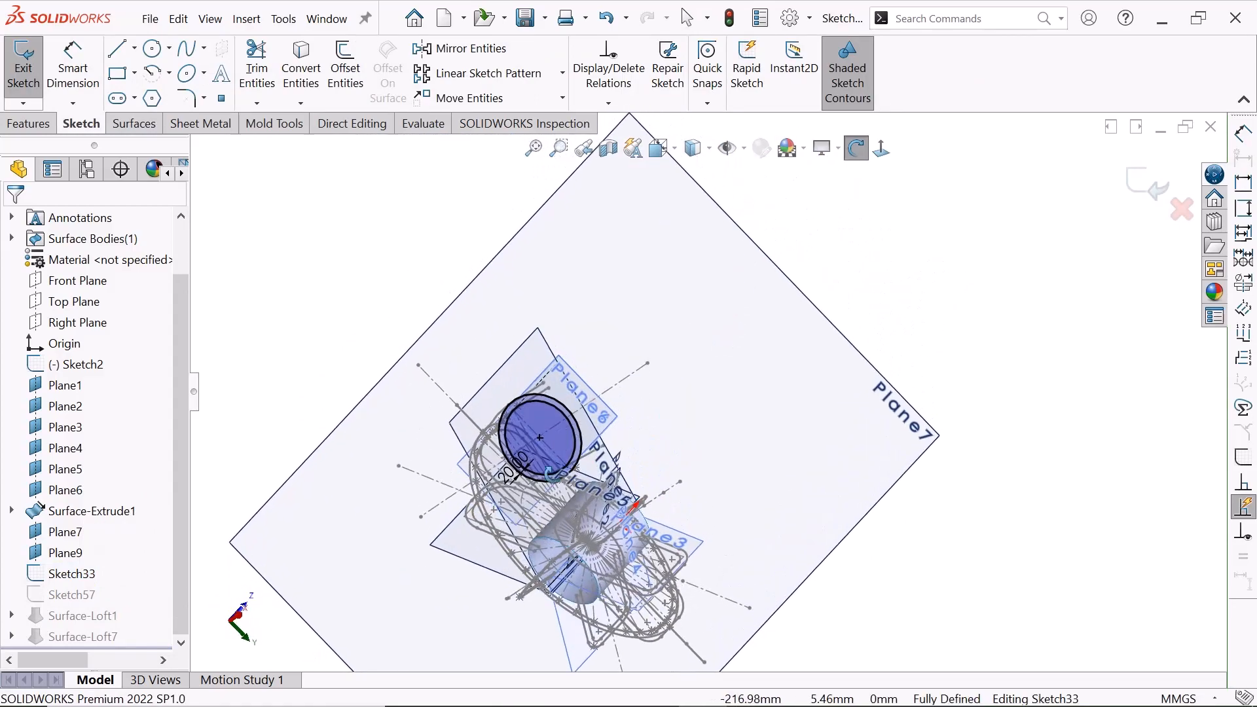
scroll(504, 476, "down", 5)
mouse_move(508, 383)
left_mouse_down()
mouse_move(457, 373)
mouse_move(672, 234)
mouse_move(836, 247)
mouse_move(753, 328)
mouse_move(705, 430)
mouse_move(661, 478)
mouse_move(598, 485)
mouse_move(654, 474)
mouse_move(666, 404)
left_mouse_up()
mouse_move(666, 403)
middle_mouse_down()
mouse_move(690, 376)
mouse_move(692, 283)
mouse_move(759, 498)
mouse_move(653, 483)
middle_mouse_up()
scroll(690, 376, "up", 3)
mouse_move(653, 483)
left_mouse_down()
mouse_move(725, 478)
mouse_move(618, 312)
mouse_move(728, 523)
mouse_move(716, 478)
left_mouse_up()
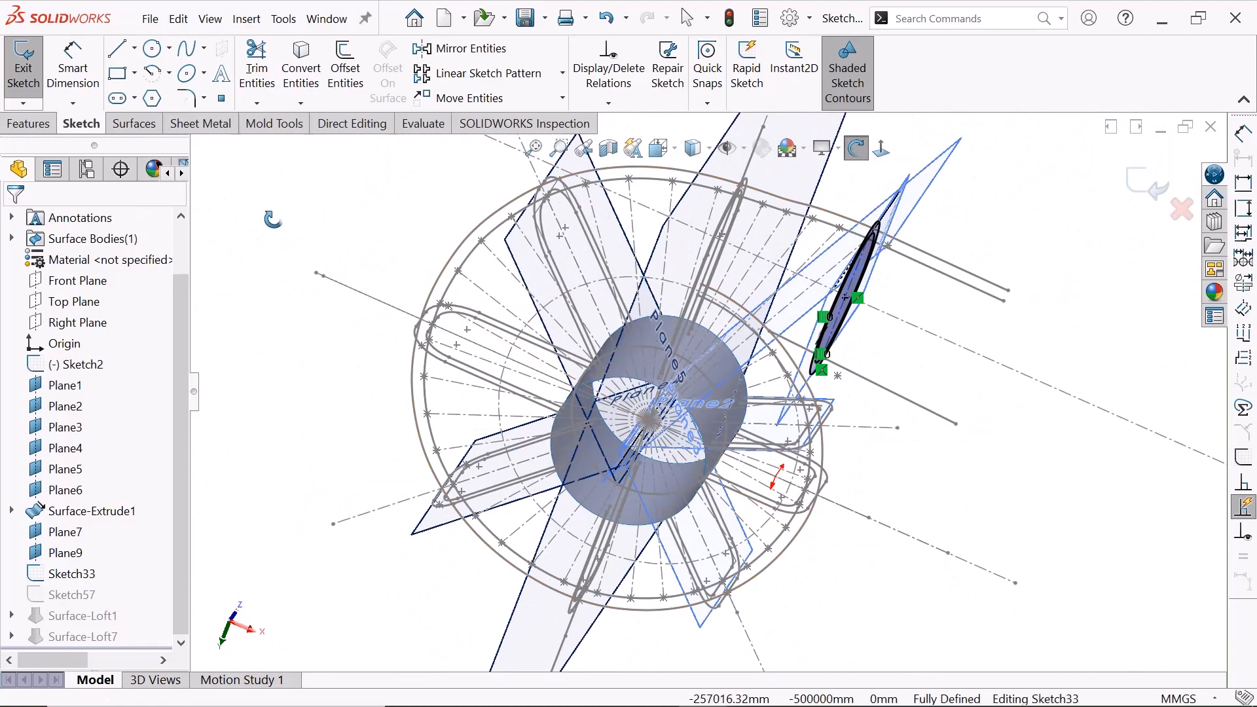
right_click(273, 218)
left_click(362, 237)
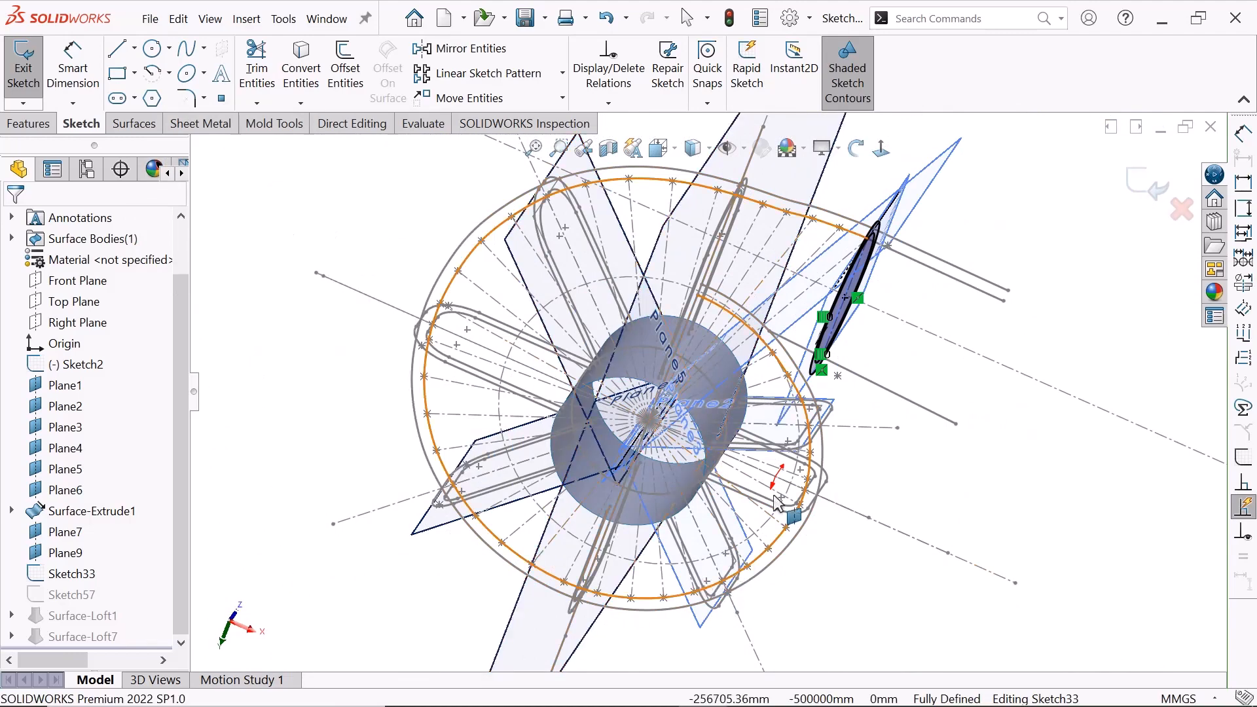
- Check the orientation of the outlet circles relative to the volute's section profiles, and exit Sketch33
scroll(818, 307, "down", 1)
scroll(822, 292, "up", 2)
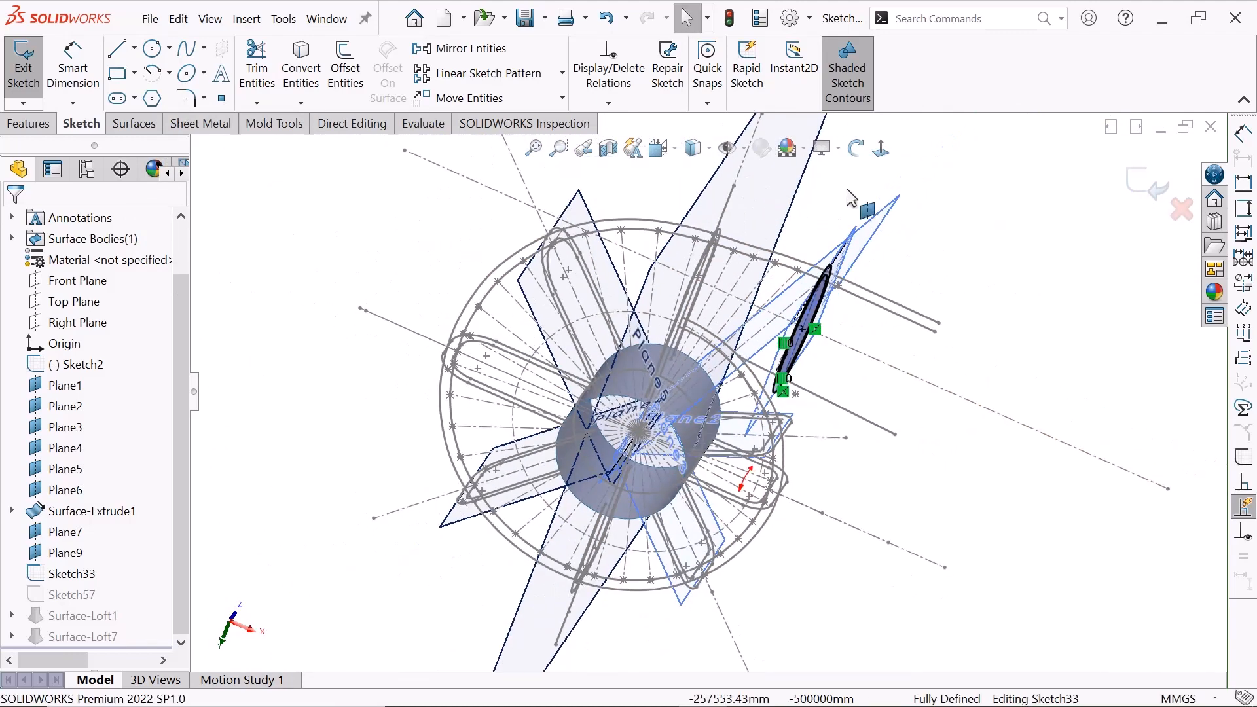
left_click(856, 149)
mouse_move(862, 190)
left_mouse_down()
mouse_move(859, 272)
mouse_move(849, 244)
mouse_move(810, 354)
mouse_move(795, 349)
mouse_move(805, 341)
left_mouse_up()
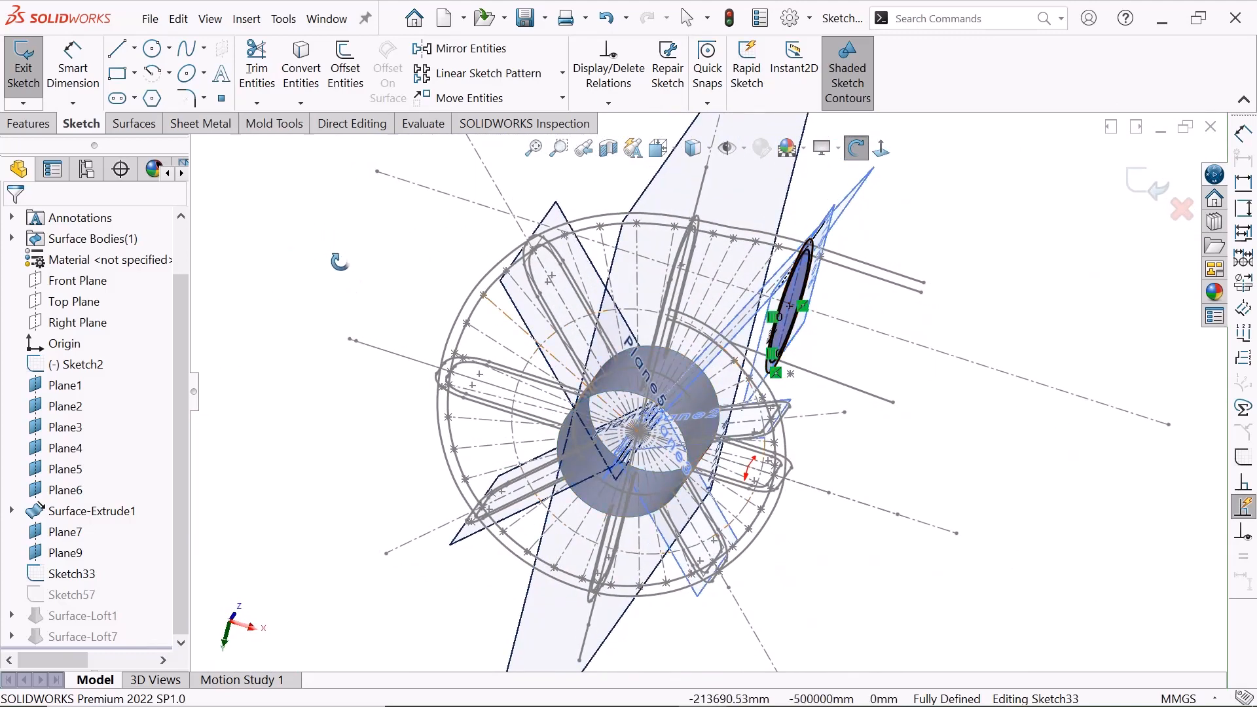
right_click(290, 262)
left_click(334, 274)
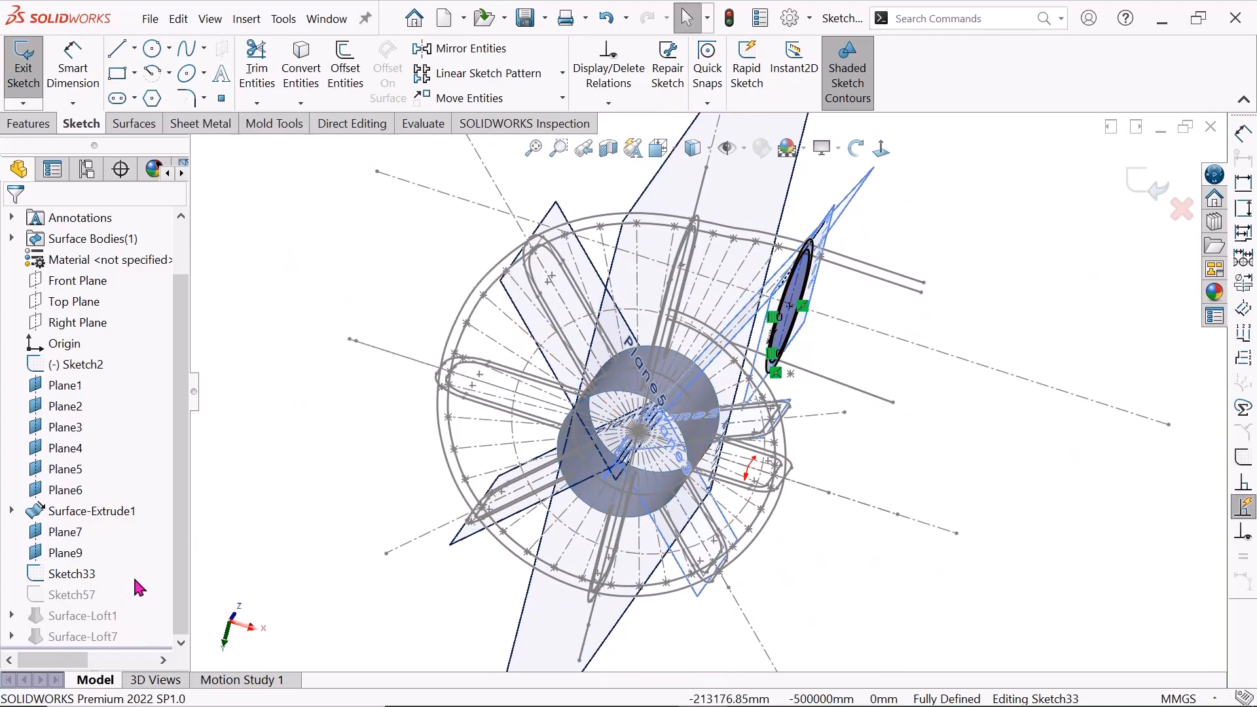
left_click(1156, 185)
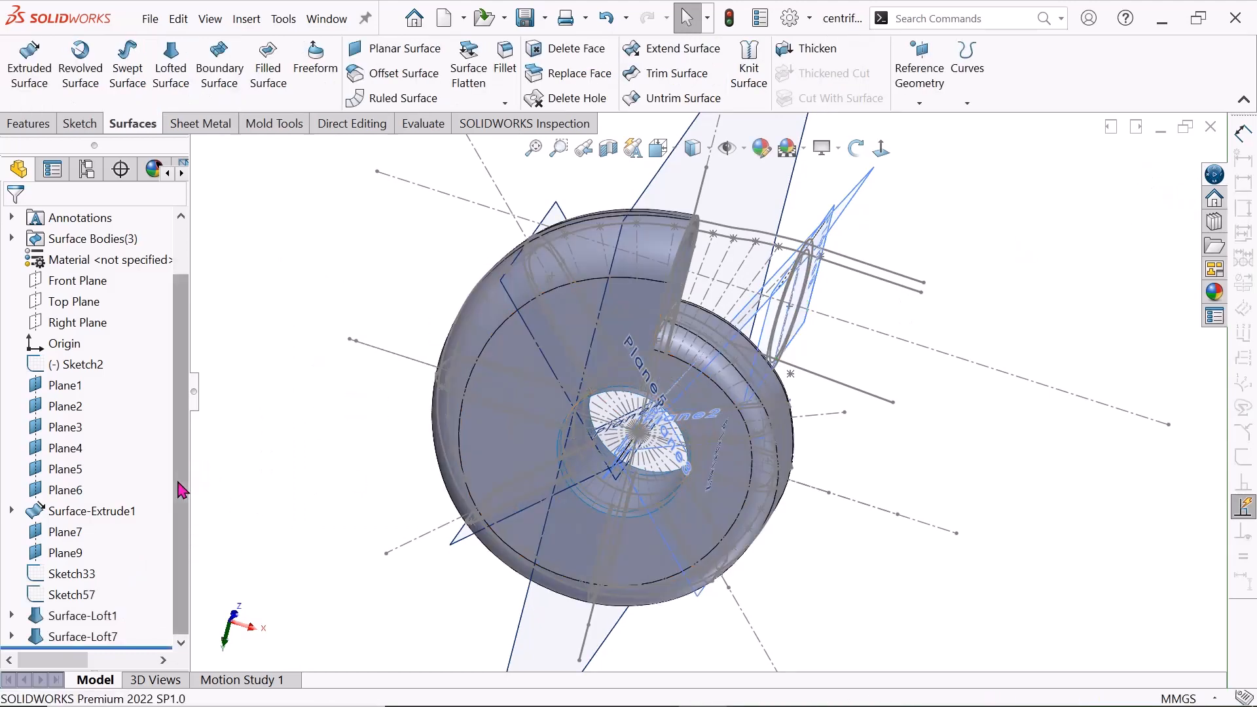
- Identify the sections of Surface-Loft1 and hide the Surface-Loft7 volute surface, exposing the underlying section sketches
left_click(55, 620)
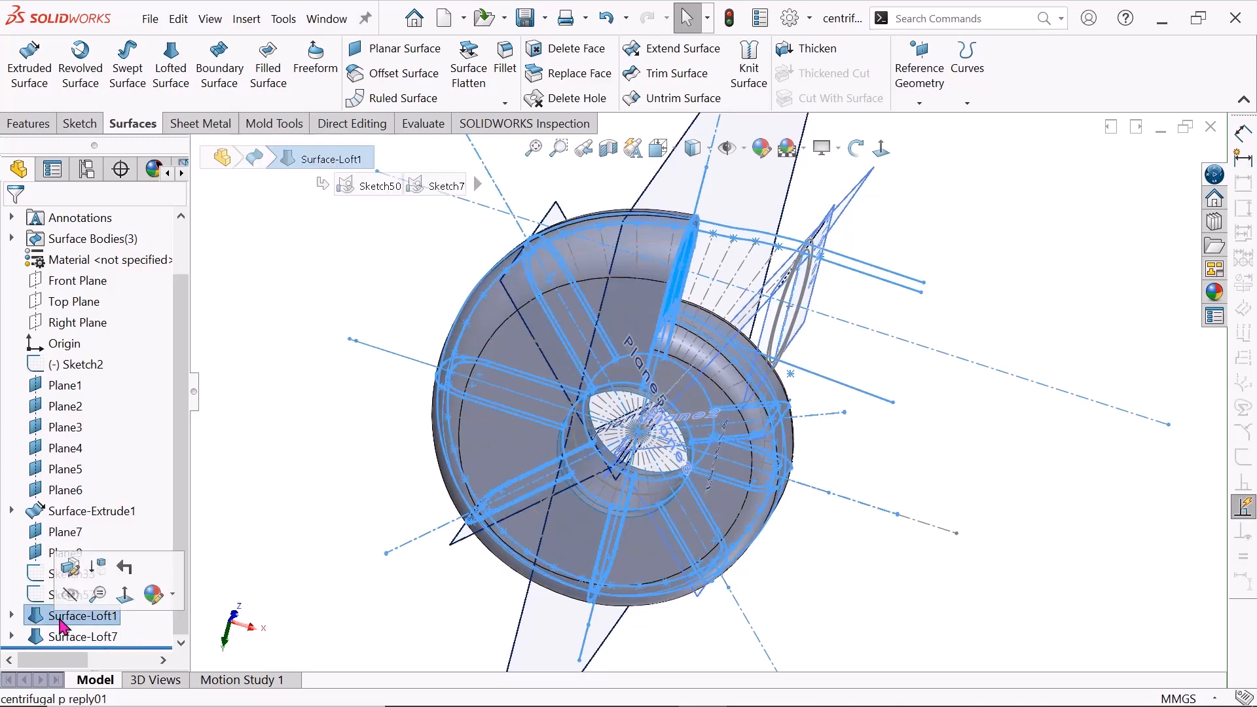
left_click(325, 439)
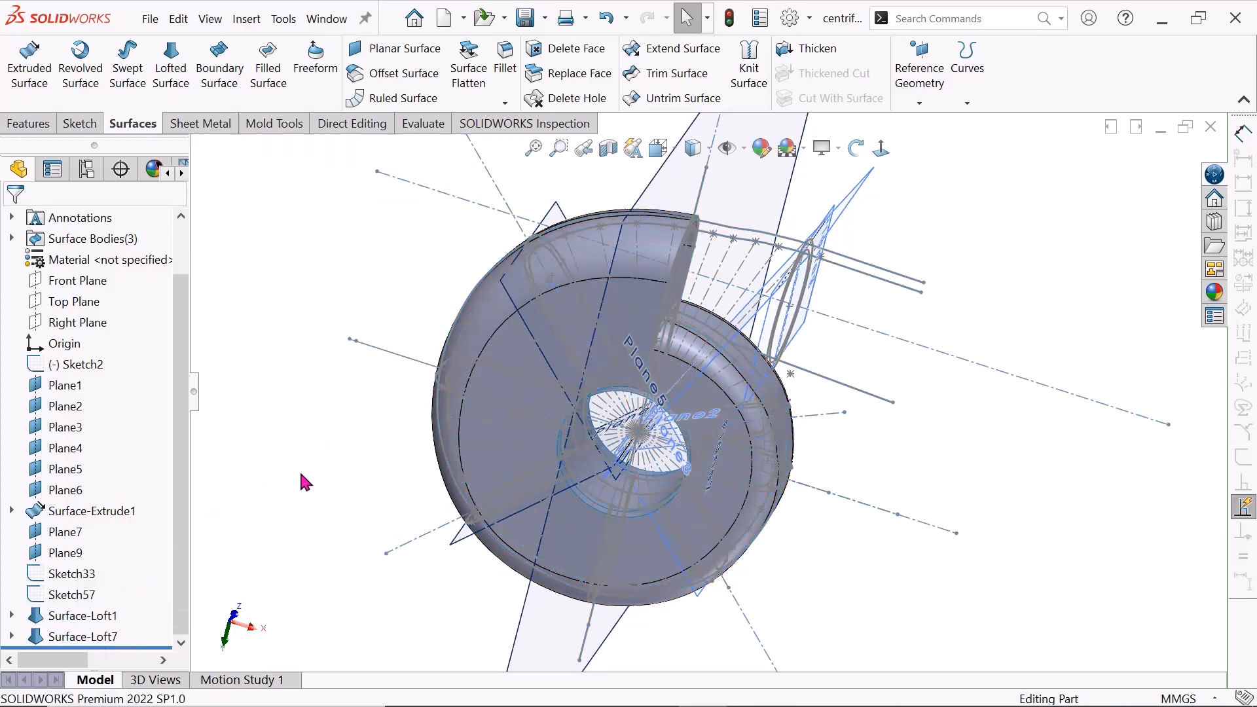
left_click(80, 636)
left_click(103, 611)
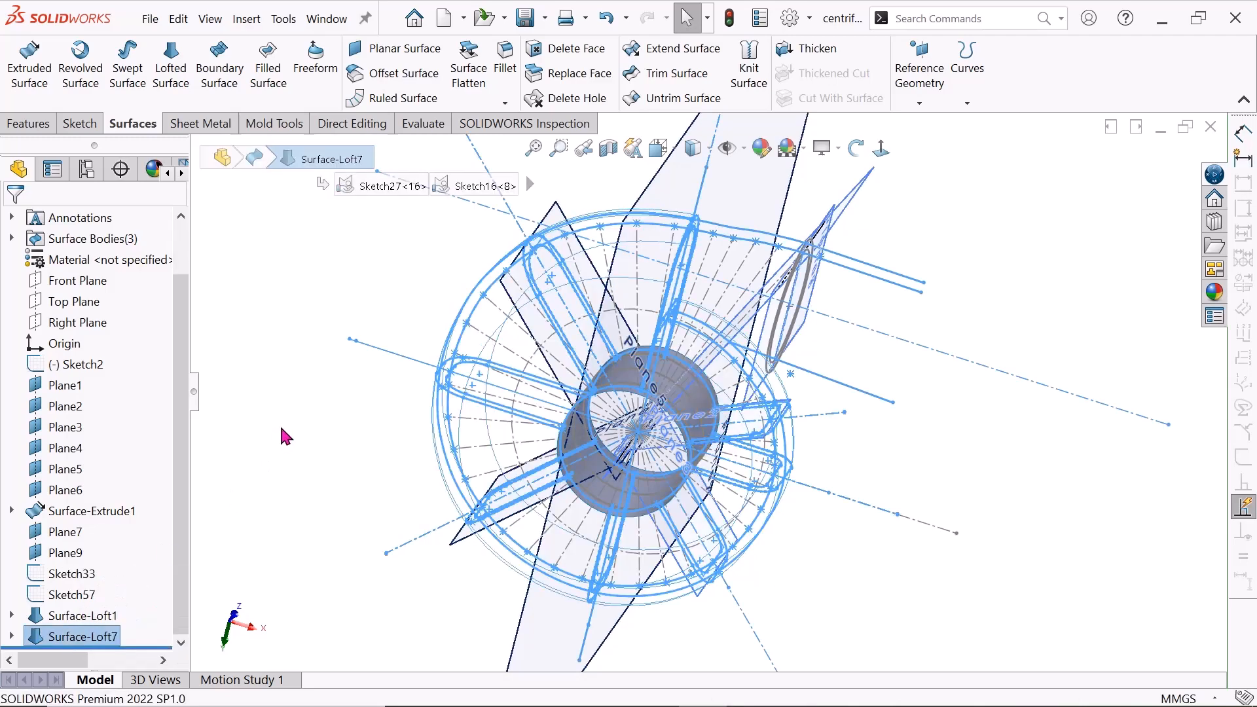
left_click(290, 414)
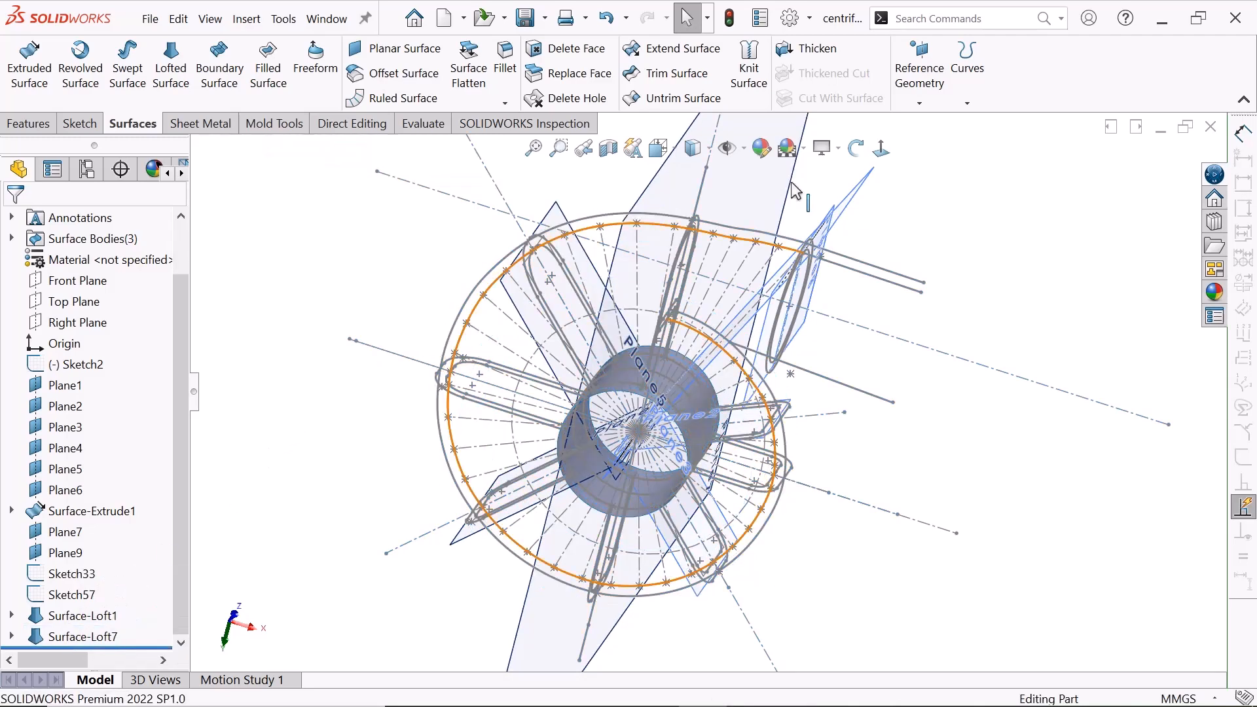
- Open Plane1's definition, examine its references to the Sketch2 radial line and the Front Plane, and cancel the edit
left_click(856, 149)
left_click_drag(725, 292, 617, 298)
right_click(259, 358)
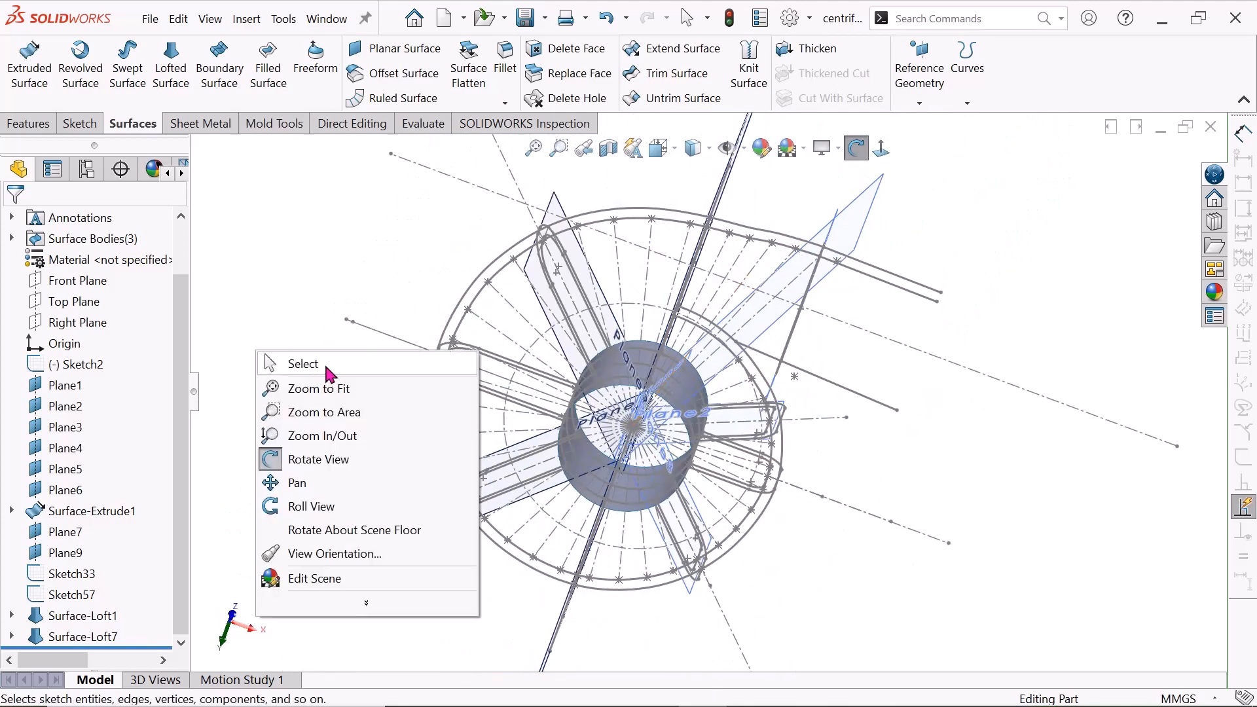
left_click(288, 361)
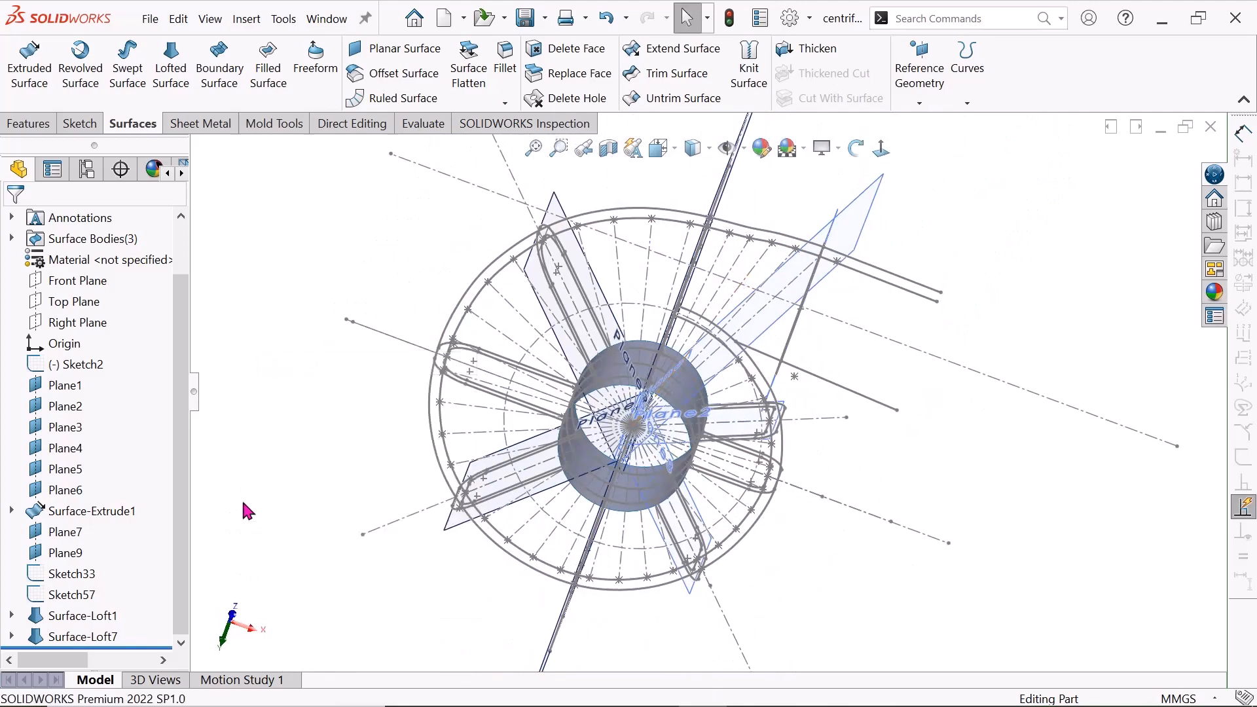
left_click(67, 388)
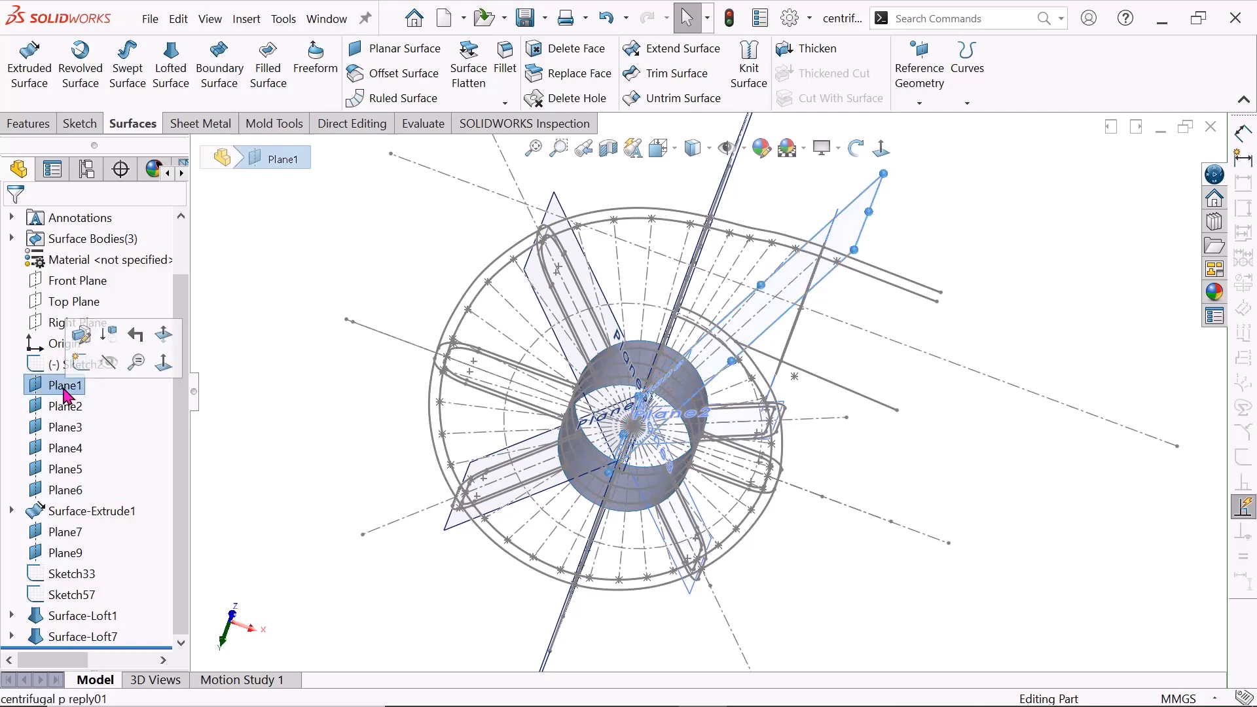
left_click(80, 338)
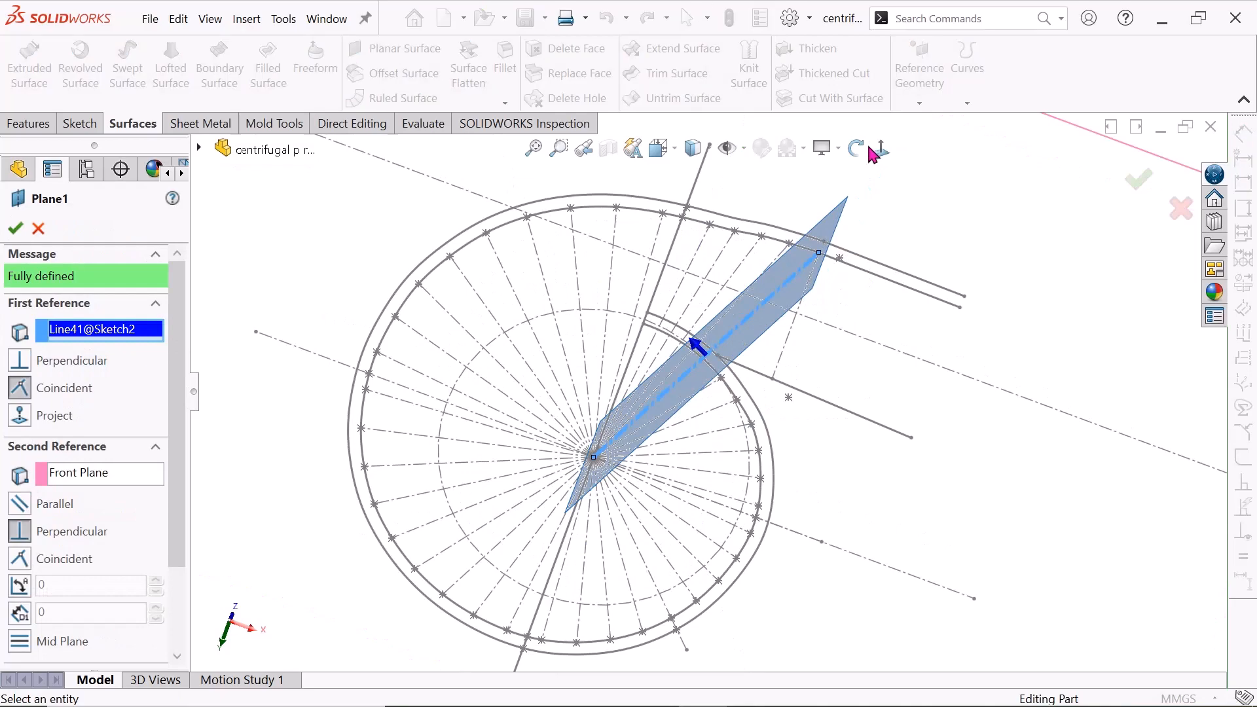
mouse_move(857, 256)
left_mouse_down()
mouse_move(820, 303)
mouse_move(855, 262)
left_mouse_up()
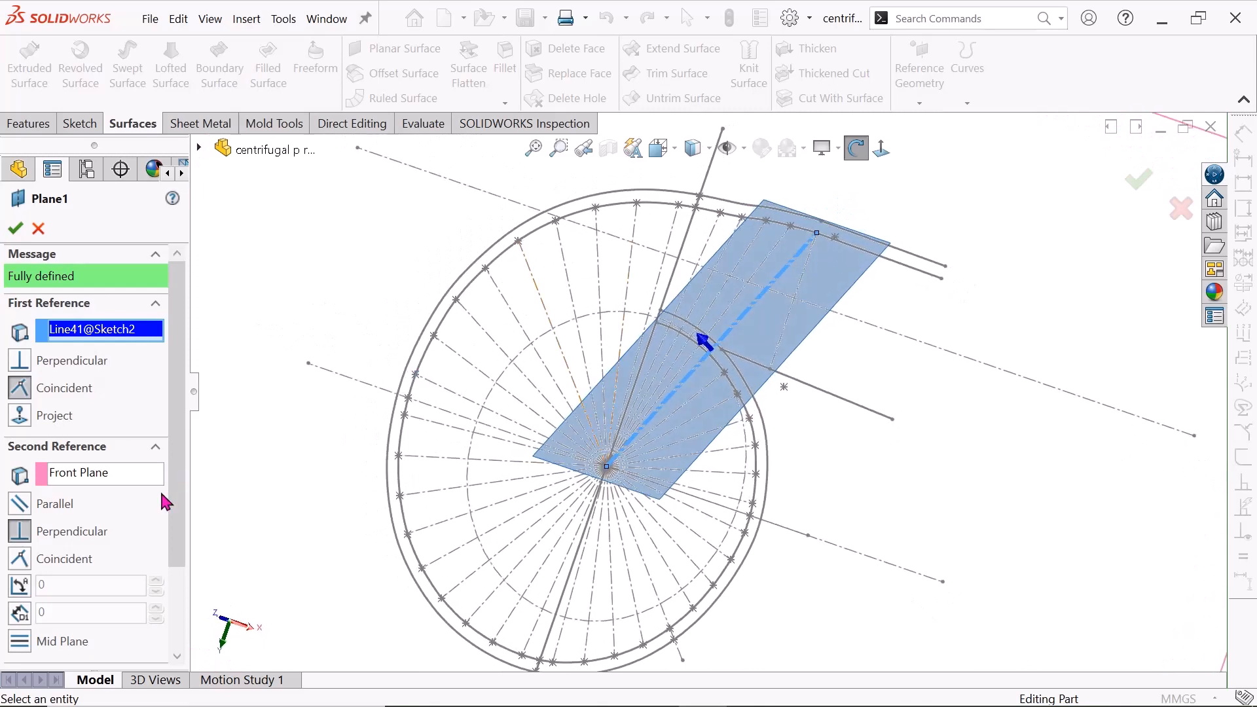
left_click_drag(175, 486, 173, 618)
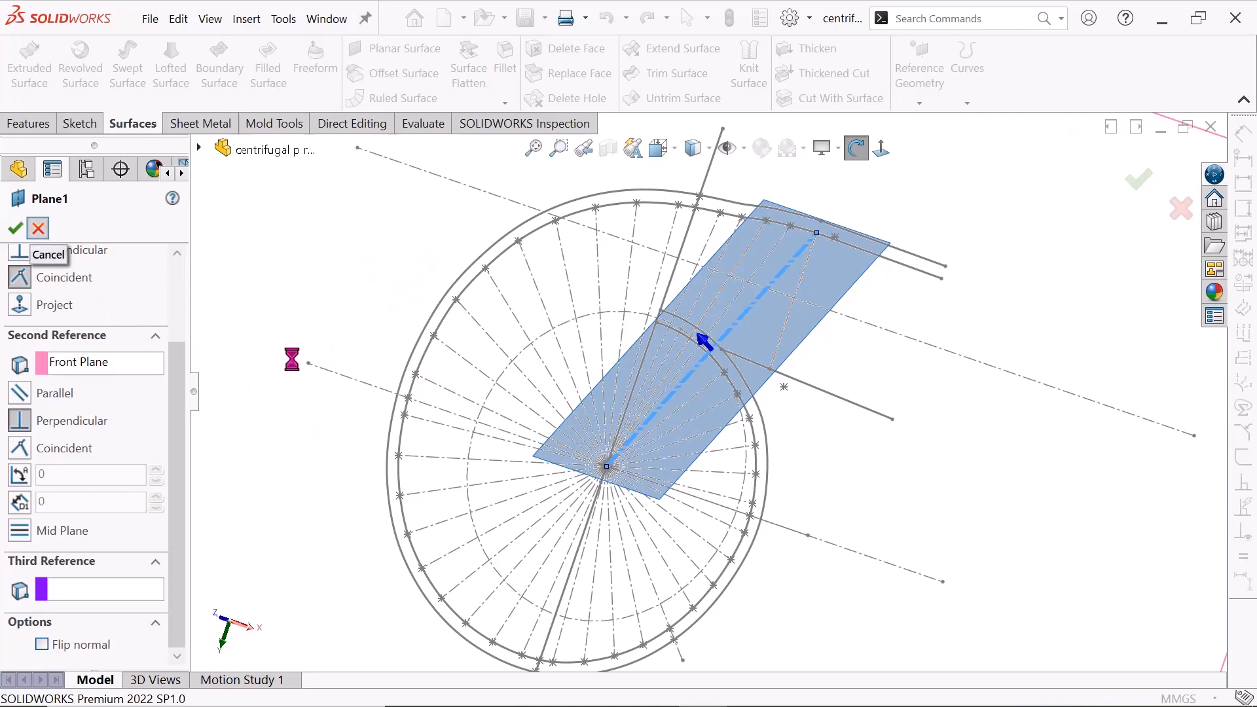
- Locate Sketch33 and Sketch57 near the volute outlet among the reference planes and section sketches
scroll(248, 361, "up", 3)
scroll(591, 442, "down", 1)
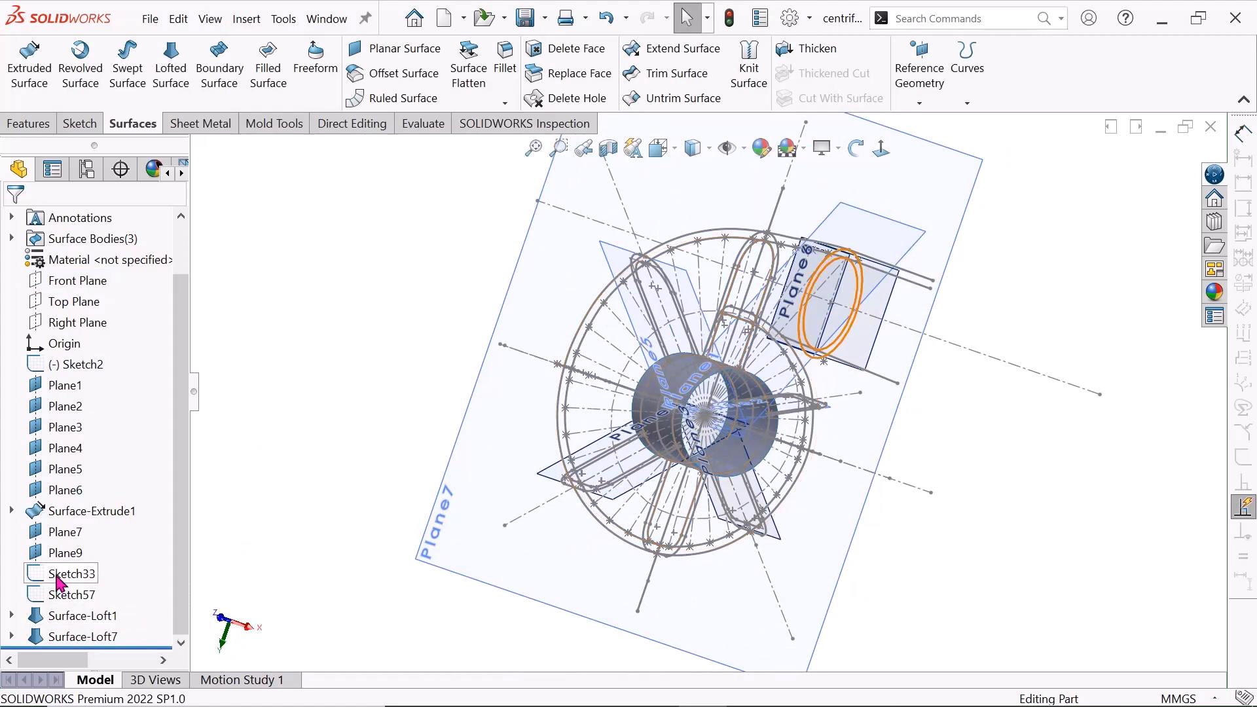
scroll(371, 439, "up", 1)
scroll(385, 439, "down", 1)
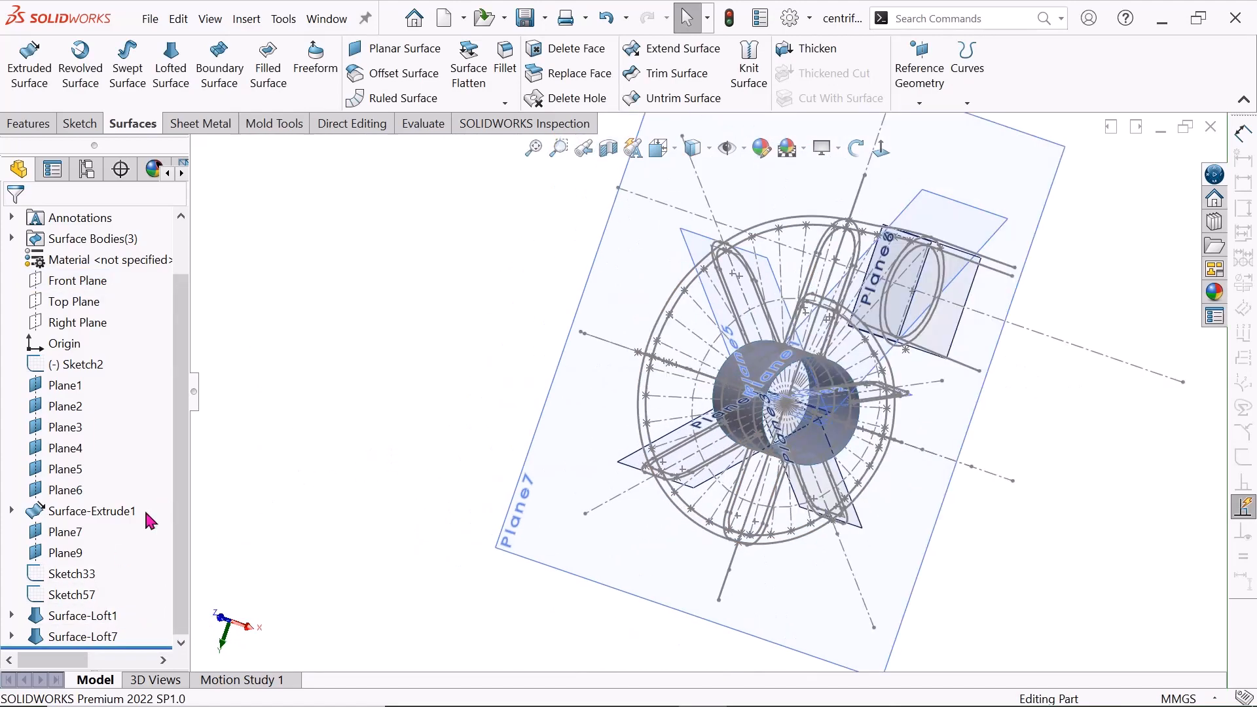
left_click(72, 574)
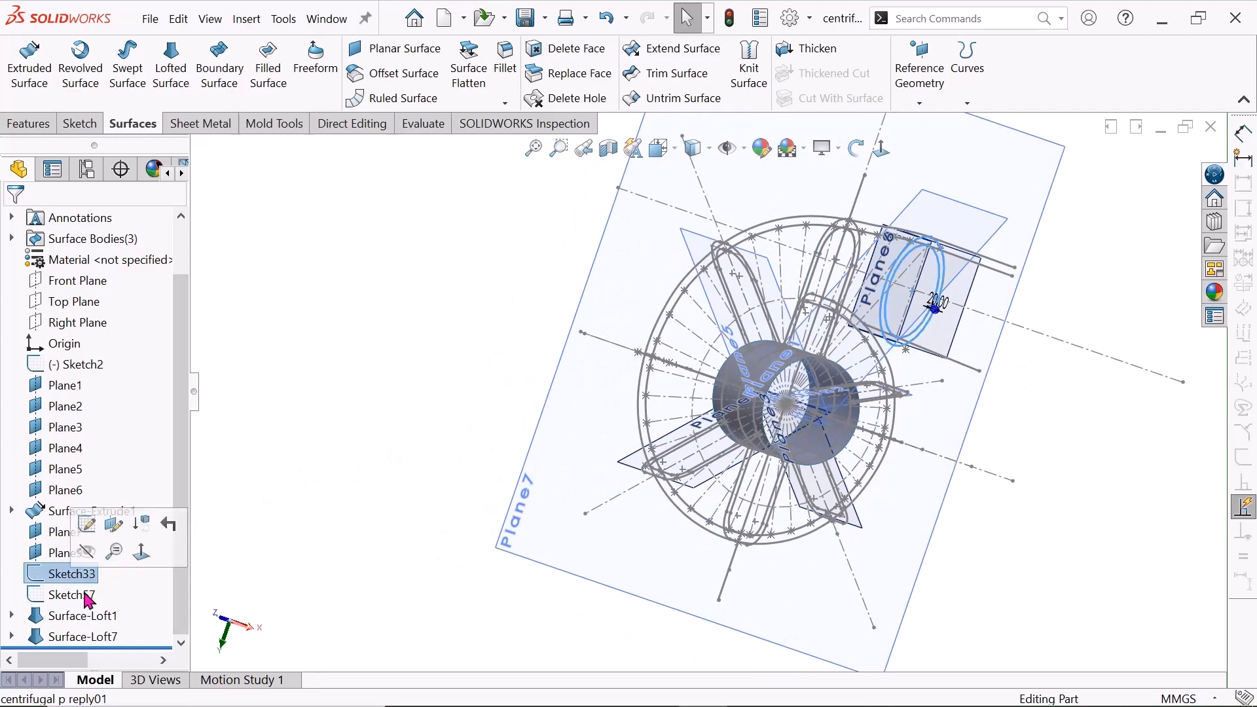
left_click(85, 596)
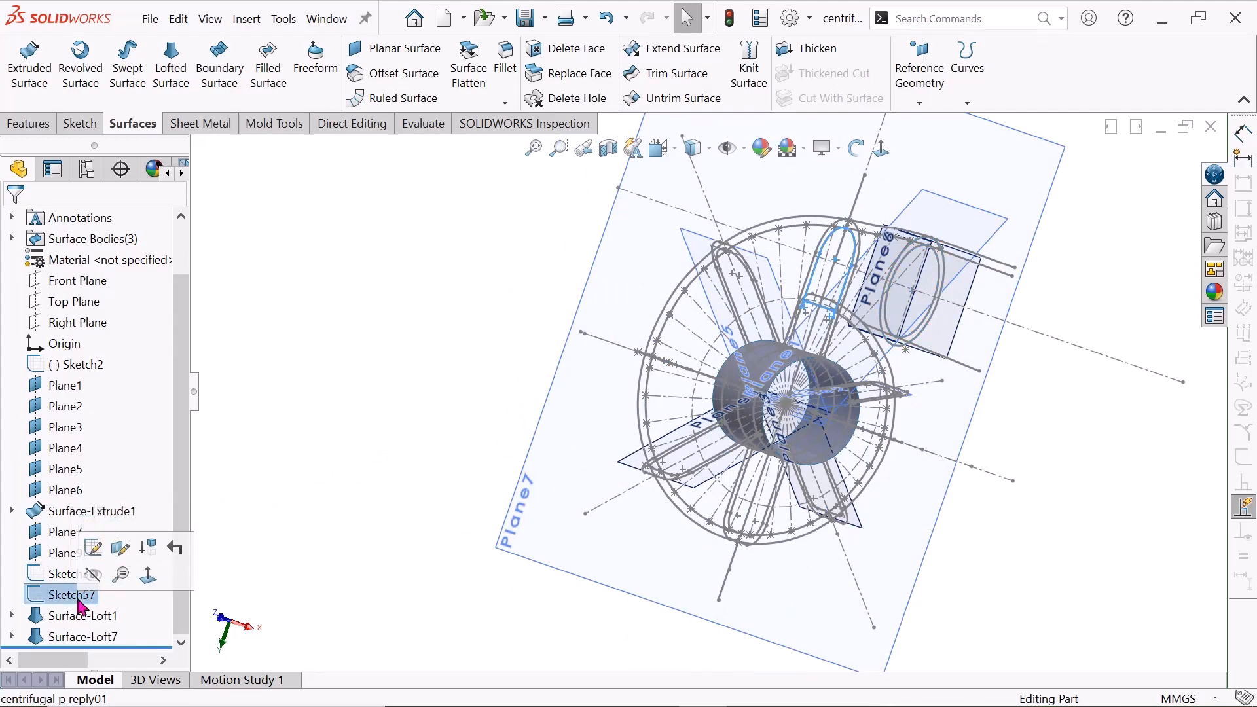
- Open Sketch57 for editing, inspect its closed U-shaped profile relative to the outlet circles and planes, and exit the sketch
left_click(94, 556)
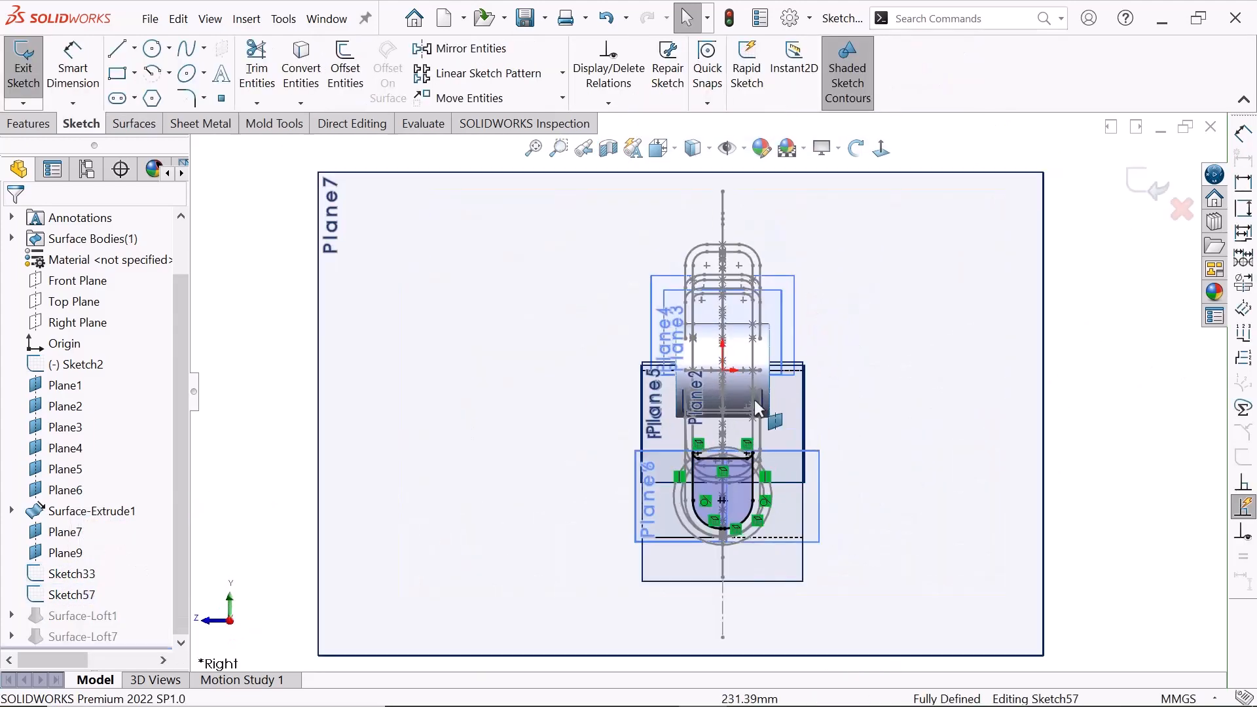
scroll(693, 486, "down", 5)
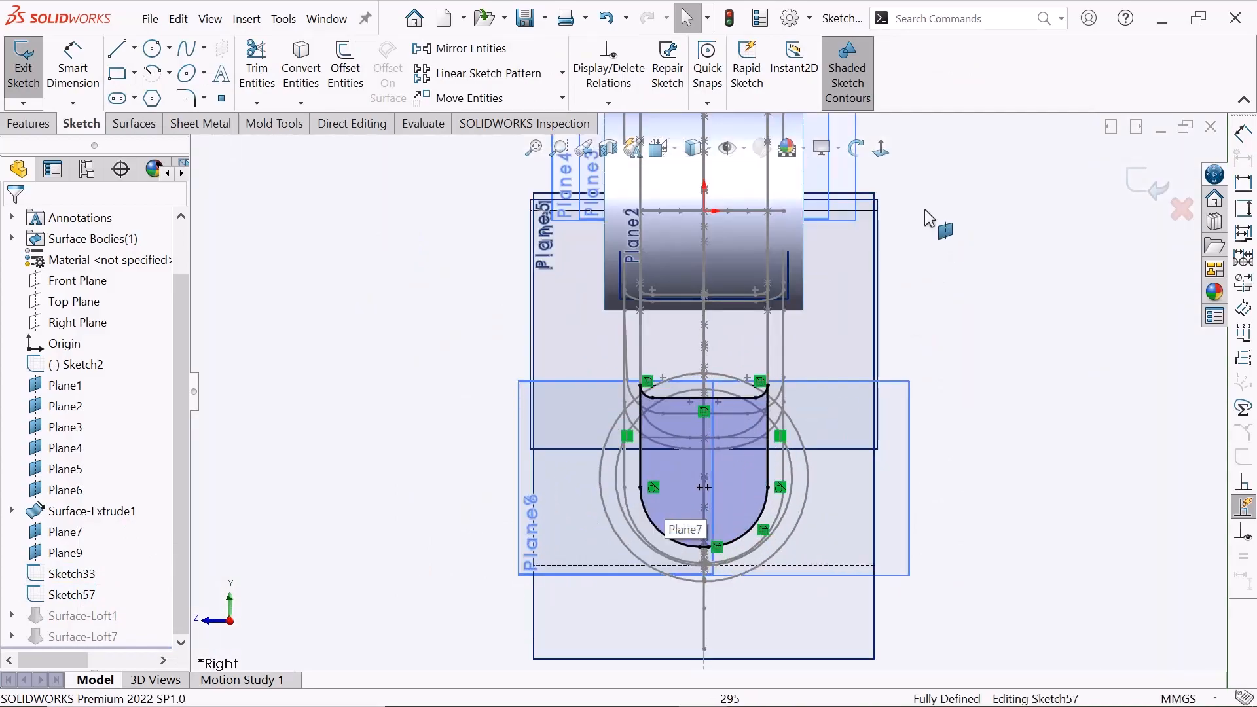
left_click(855, 151)
mouse_move(961, 310)
left_mouse_down()
mouse_move(971, 228)
mouse_move(818, 236)
mouse_move(699, 407)
left_mouse_up()
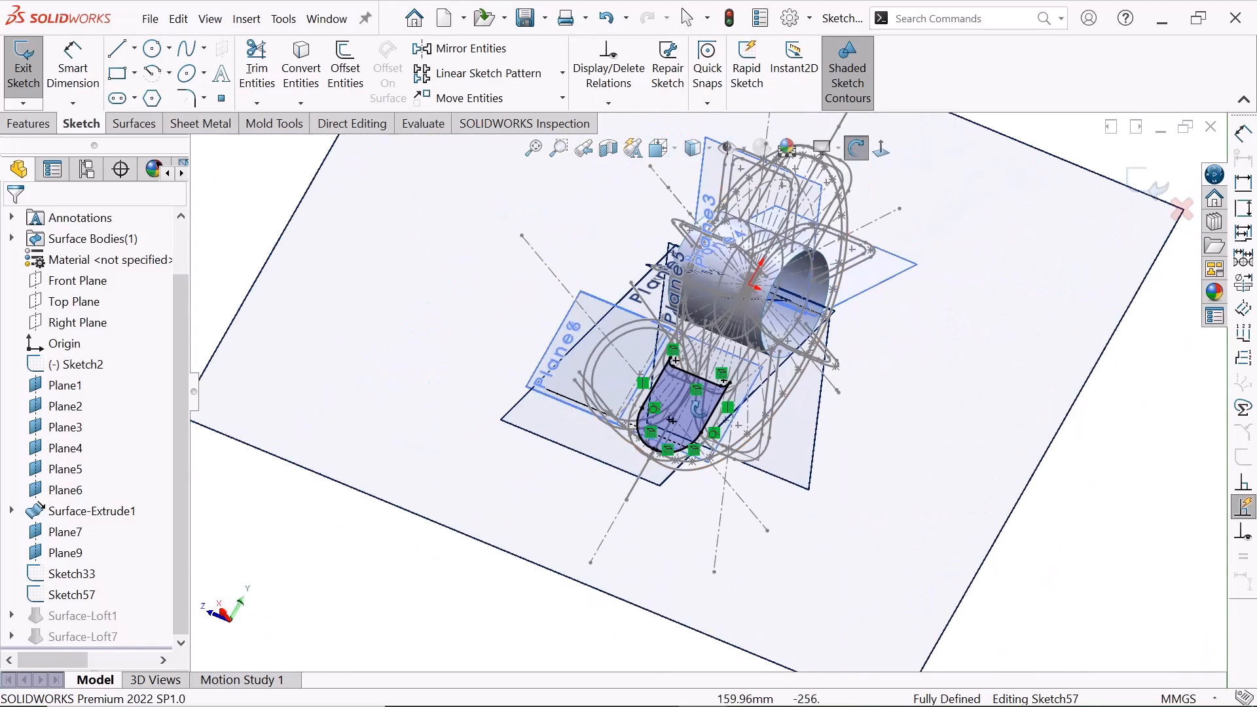
right_click(230, 238)
left_click(313, 250)
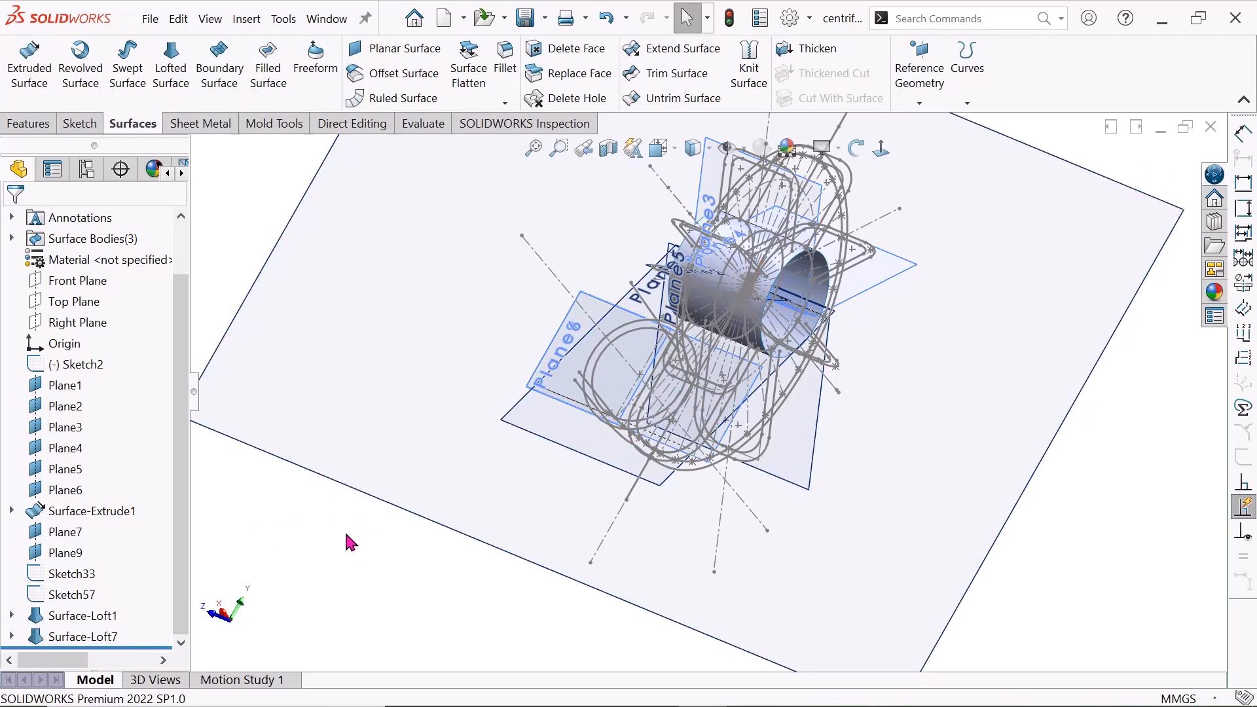
- Highlight Sketch57 and Sketch33 in turn to compare the two profiles that form the outlet
left_click(72, 595)
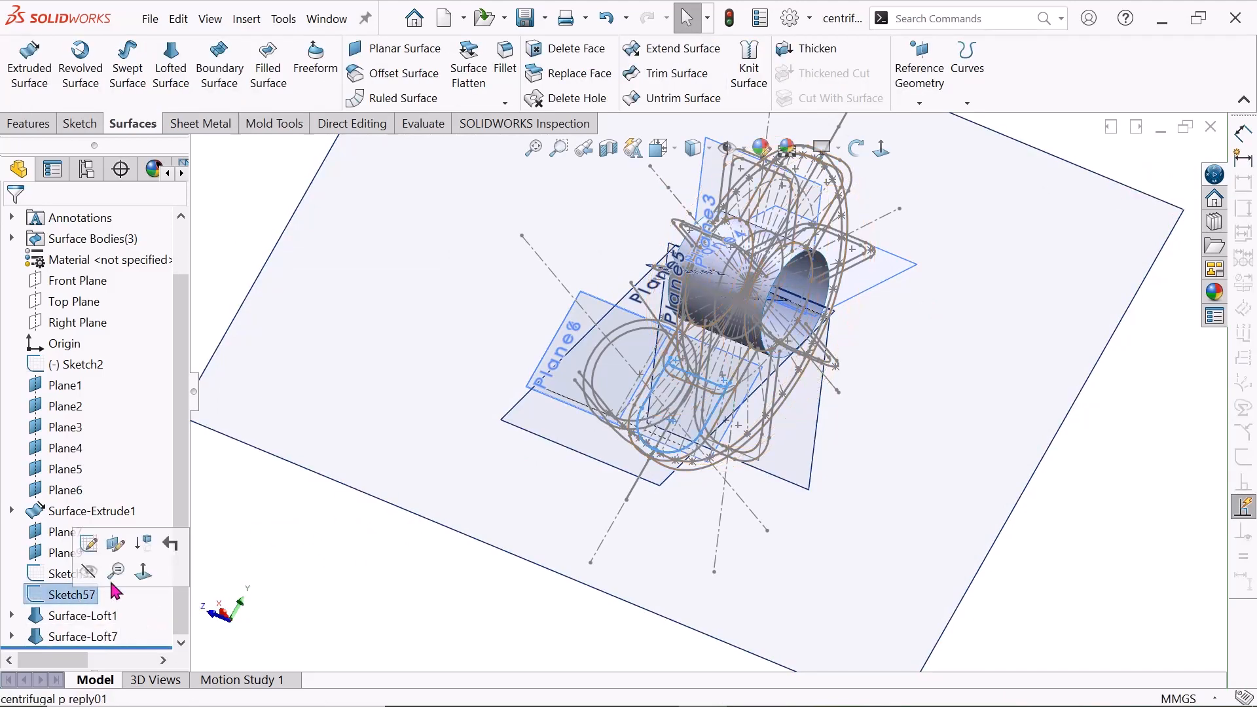
left_click(267, 532)
left_click(72, 574)
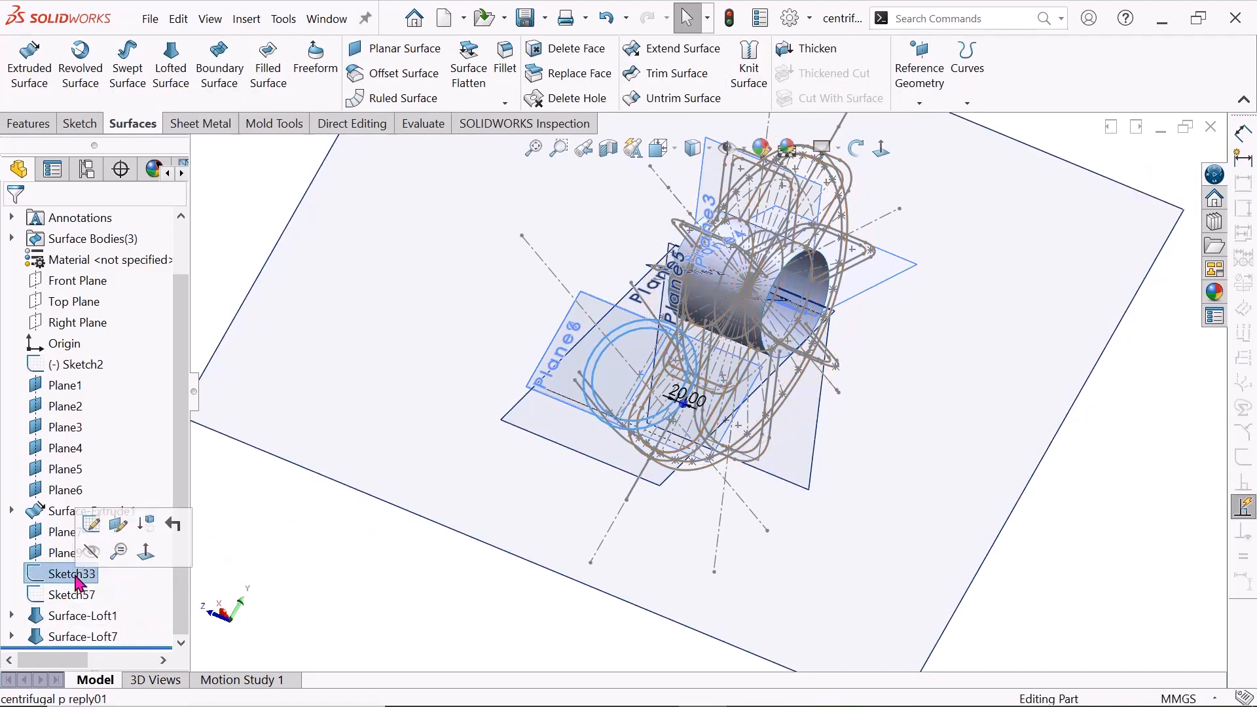
left_click(330, 558)
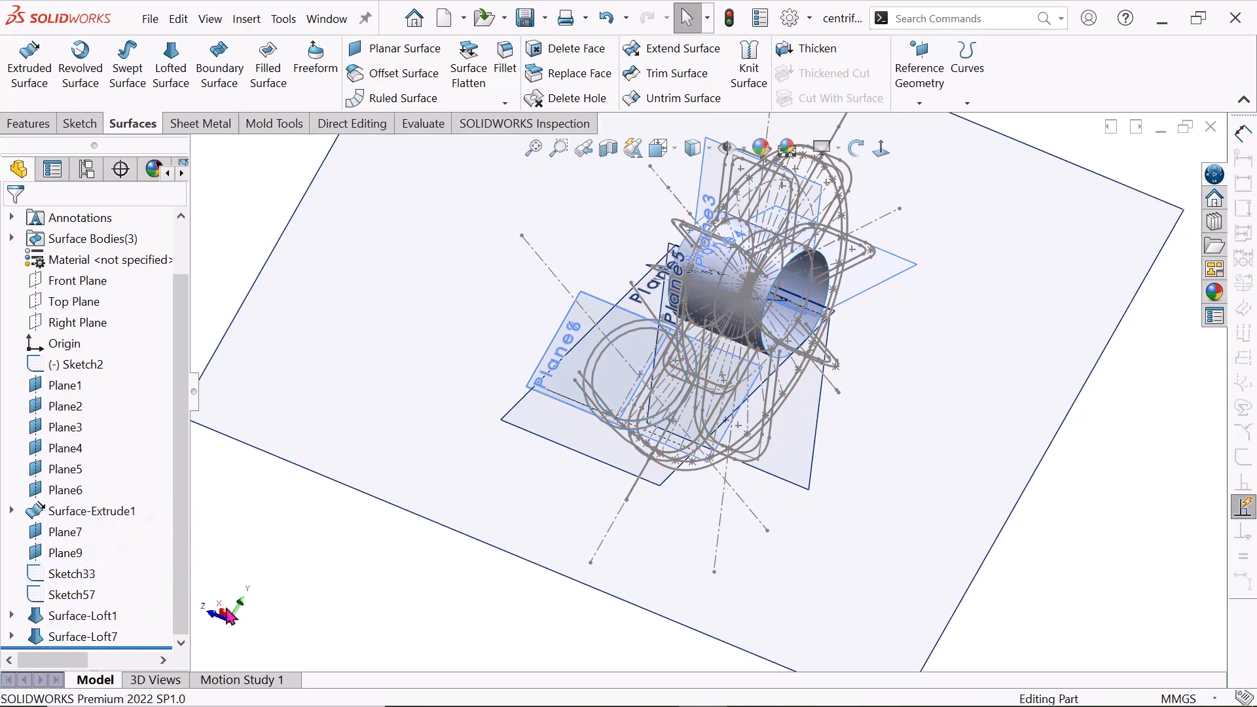
- Open Plane2's definition, check its Sketch2 line and Front Plane references from several angles, and close it unchanged
left_click(65, 406)
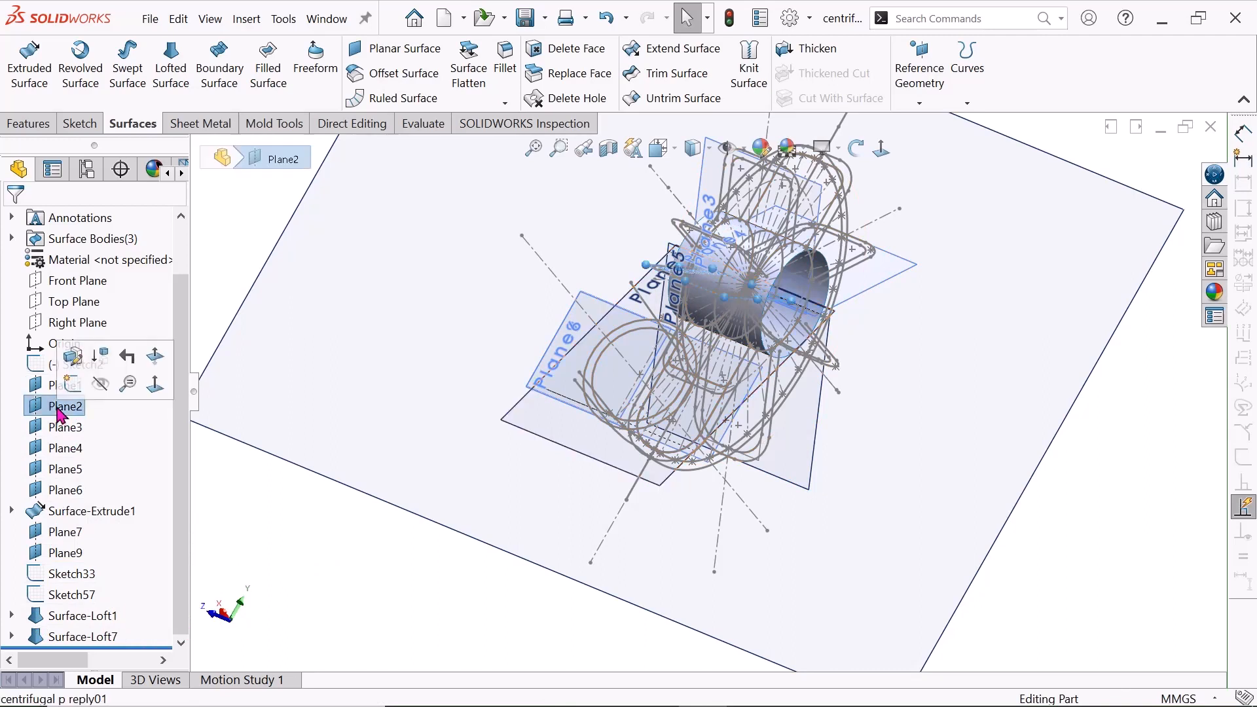
left_click(74, 361)
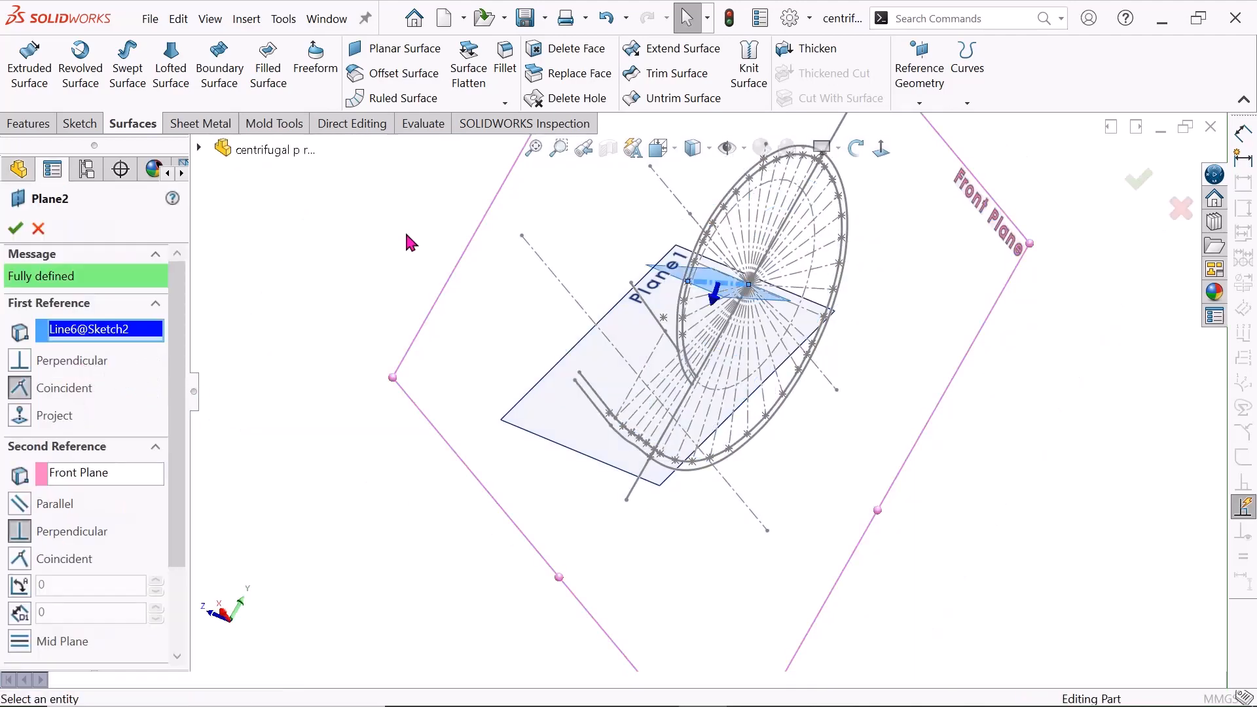
scroll(870, 284, "down", 1)
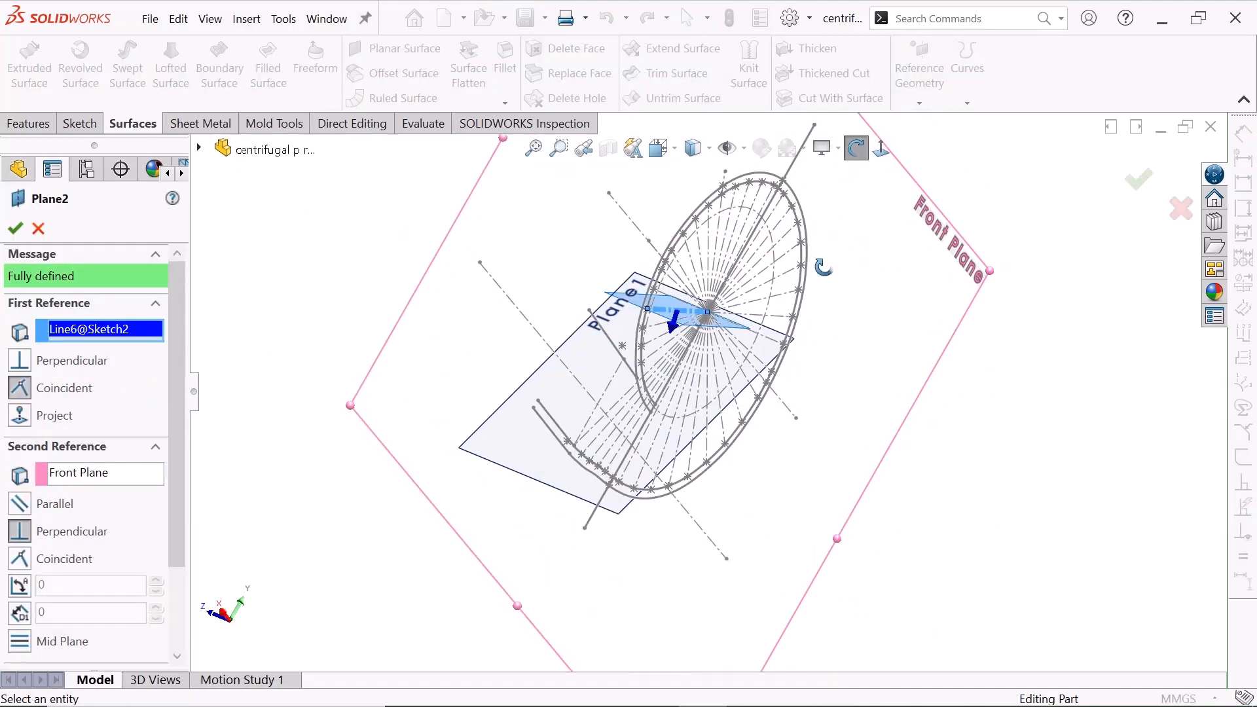
mouse_move(823, 267)
left_mouse_down()
mouse_move(799, 345)
mouse_move(753, 341)
mouse_move(775, 534)
left_mouse_up()
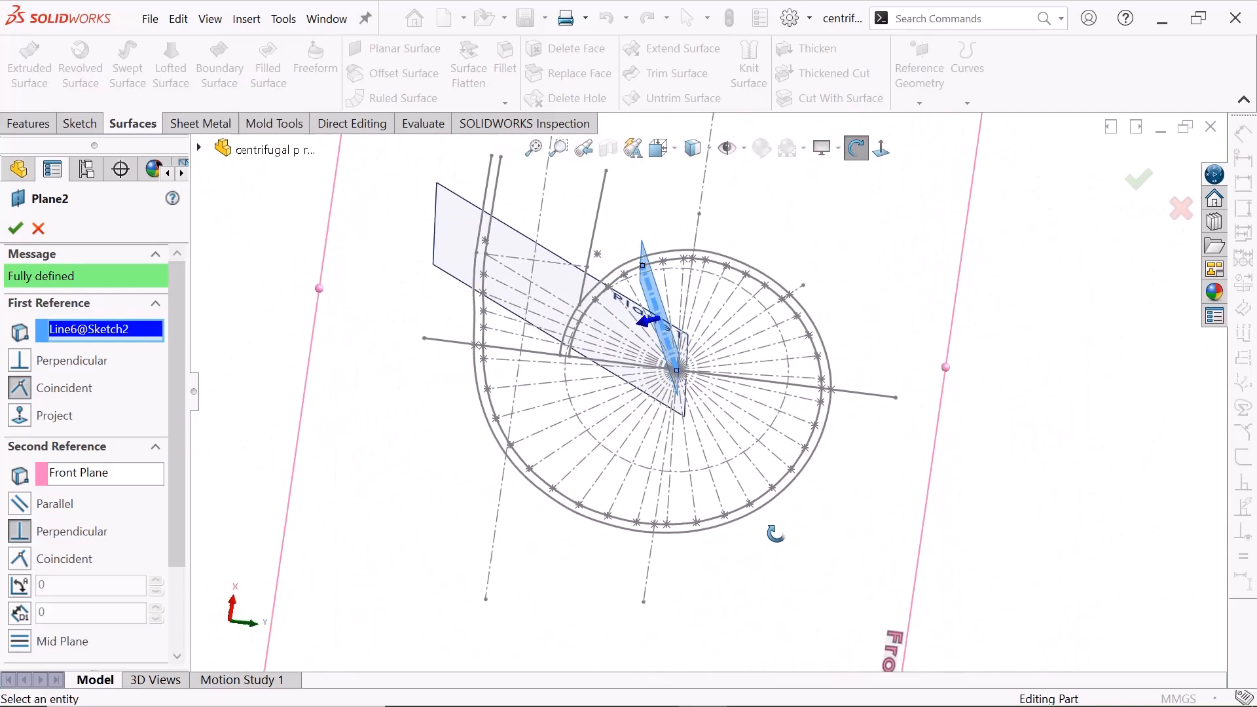
scroll(723, 386, "down", 4)
mouse_move(576, 315)
left_mouse_down()
mouse_move(724, 280)
mouse_move(681, 255)
mouse_move(168, 270)
left_mouse_up()
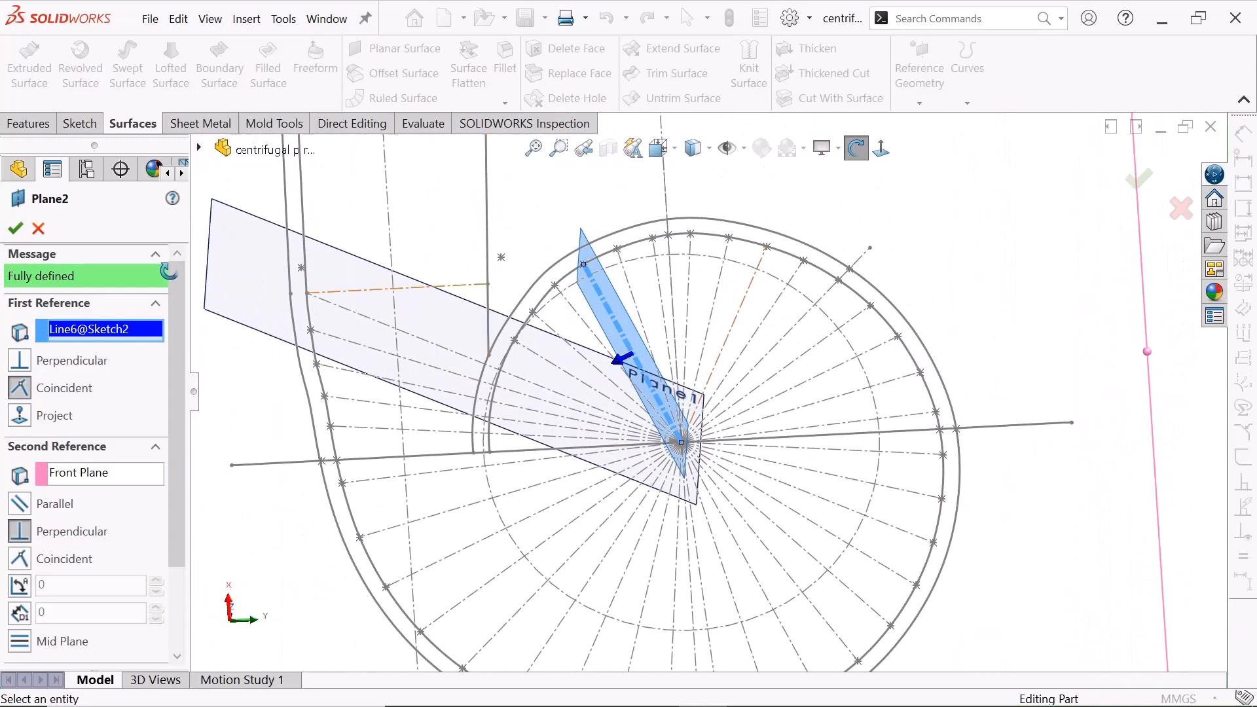
left_click(15, 228)
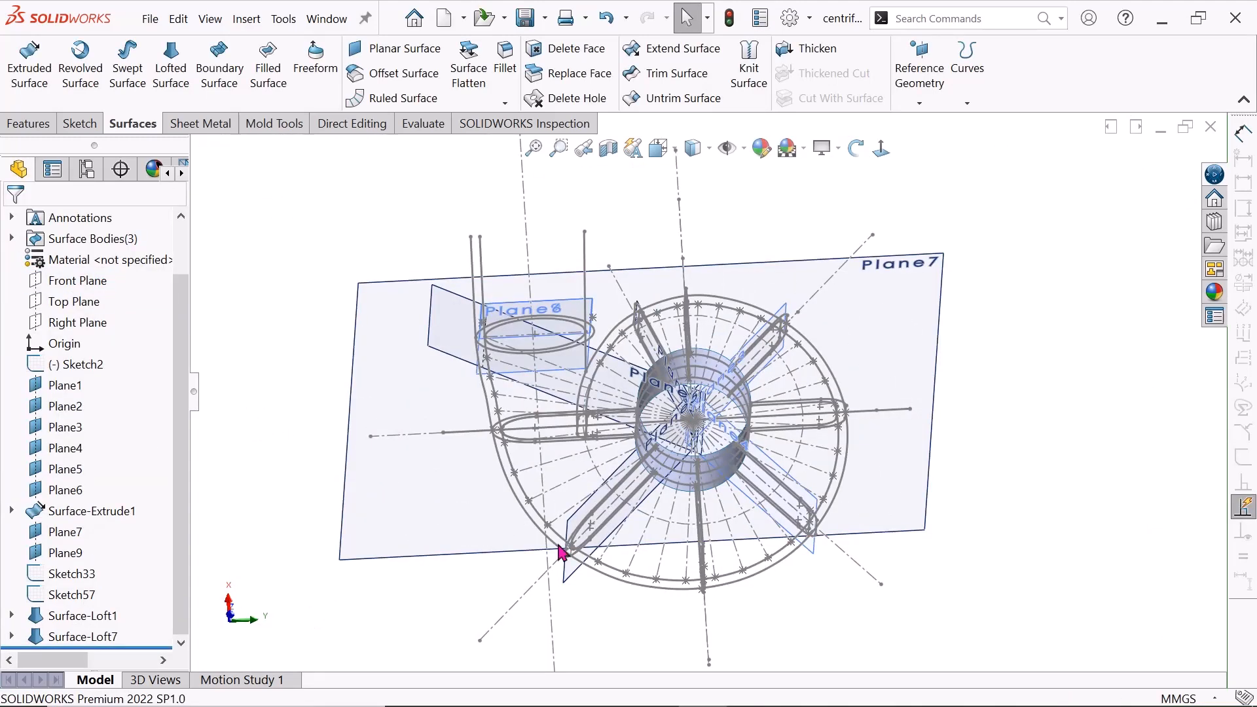
- List the section and guide sketches of Surface-Loft1 and highlight Sketch50 in the model
scroll(559, 545, "down", 2)
scroll(558, 545, "up", 2)
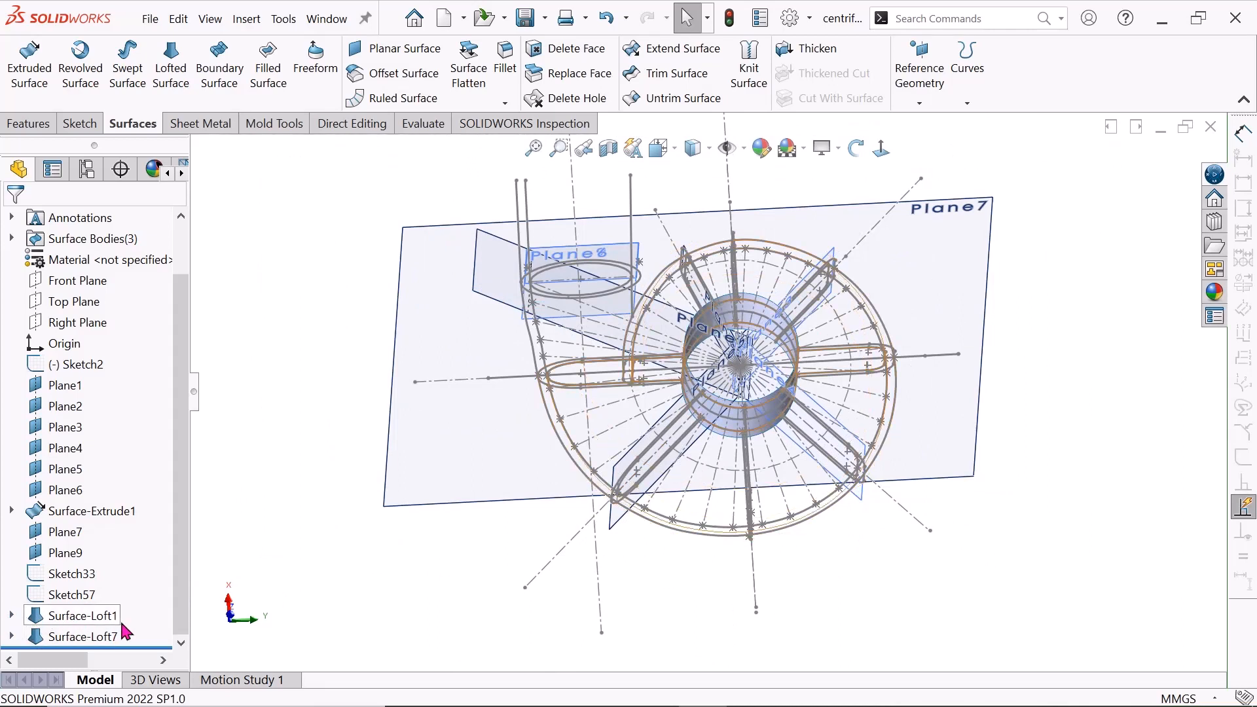
left_click(12, 616)
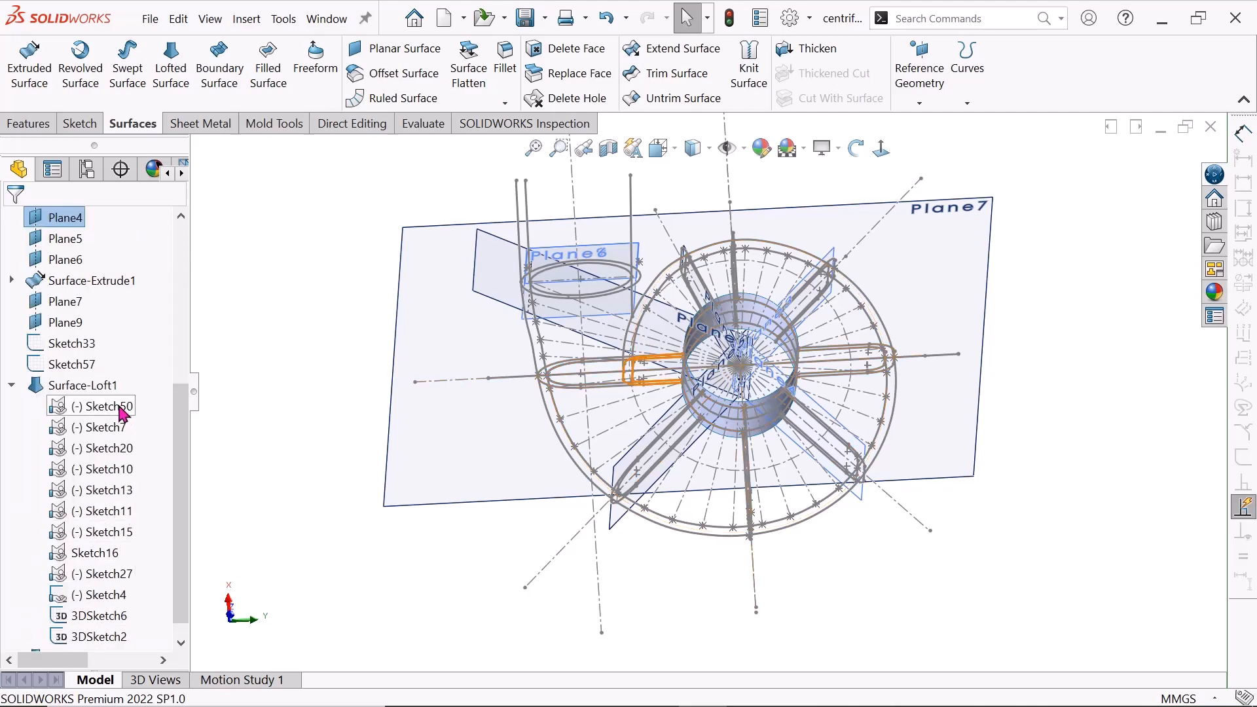
scroll(125, 631, "down", 1)
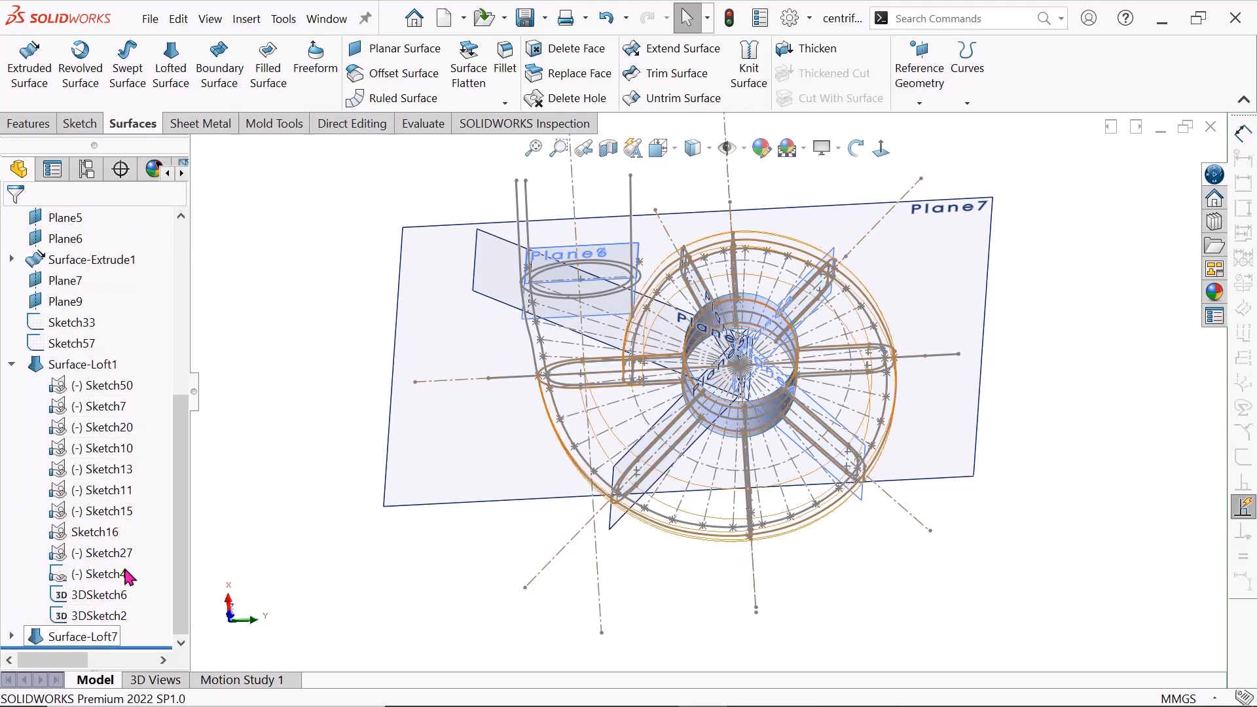
left_click(105, 385)
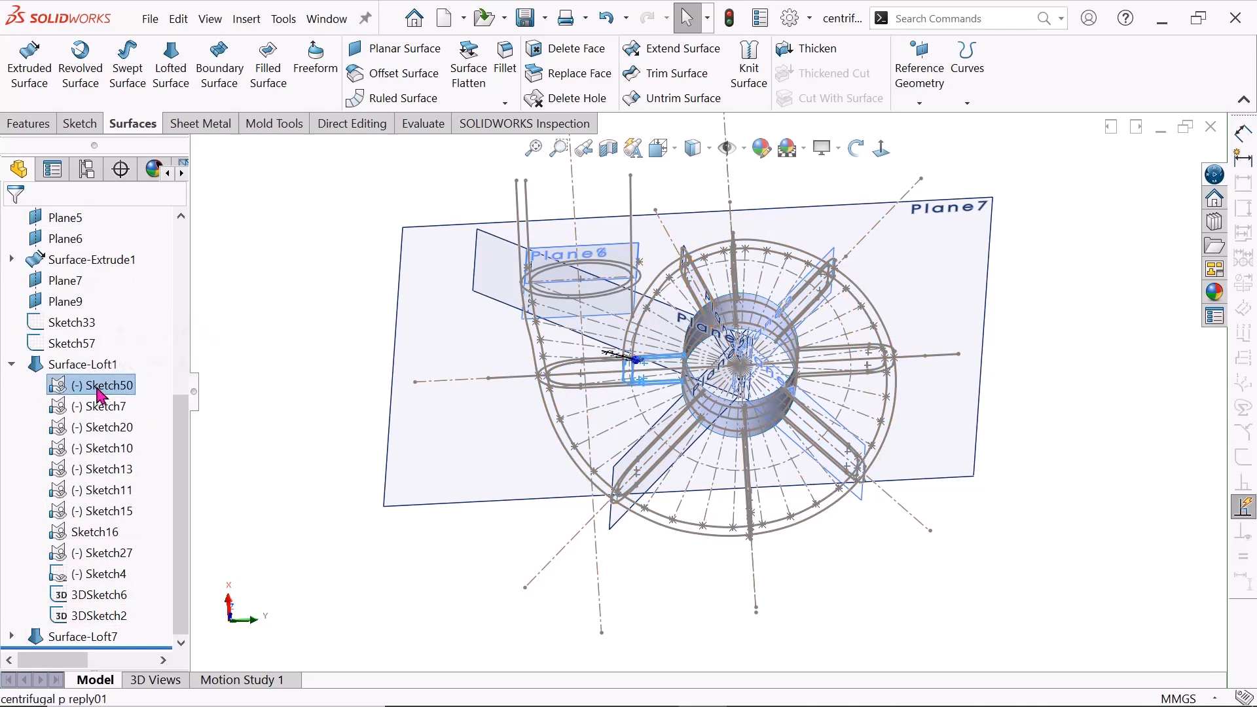
left_click(98, 385)
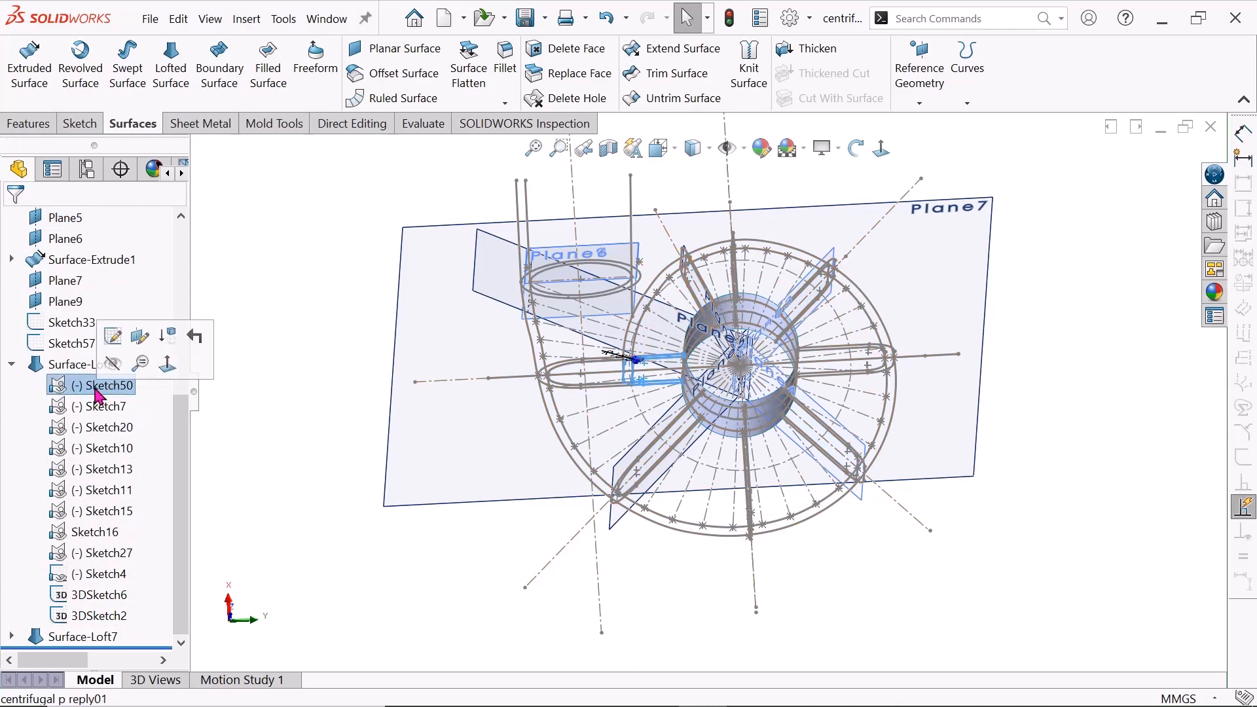
left_click(284, 363)
- Expand Surface-Extrude1 and open its base profile, Sketch6, for editing
left_click_drag(185, 419, 186, 378)
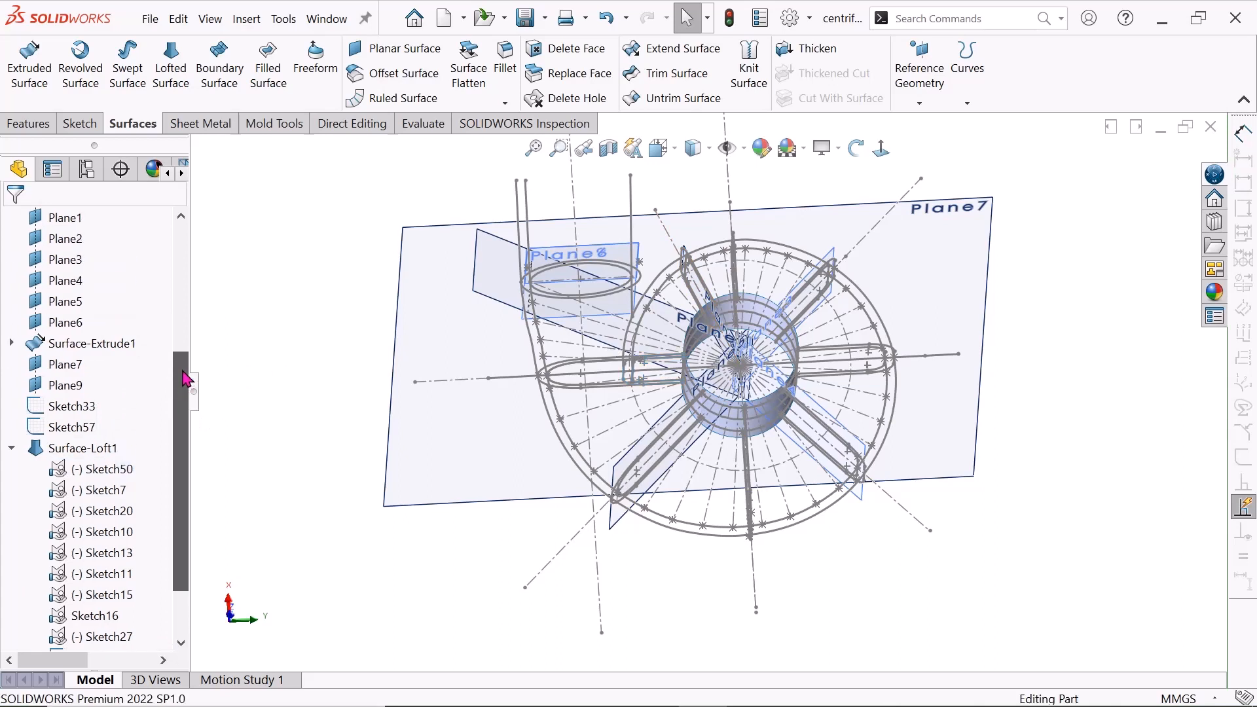
left_click(11, 343)
left_click(92, 364)
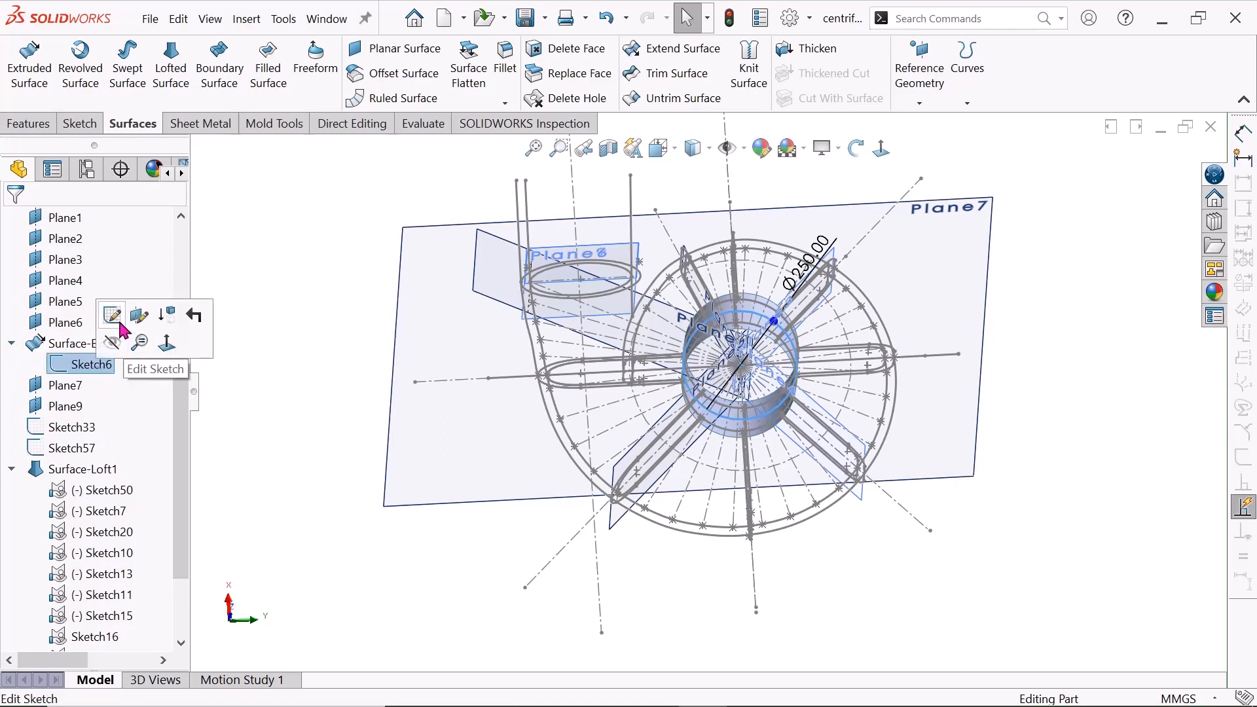
left_click(112, 341)
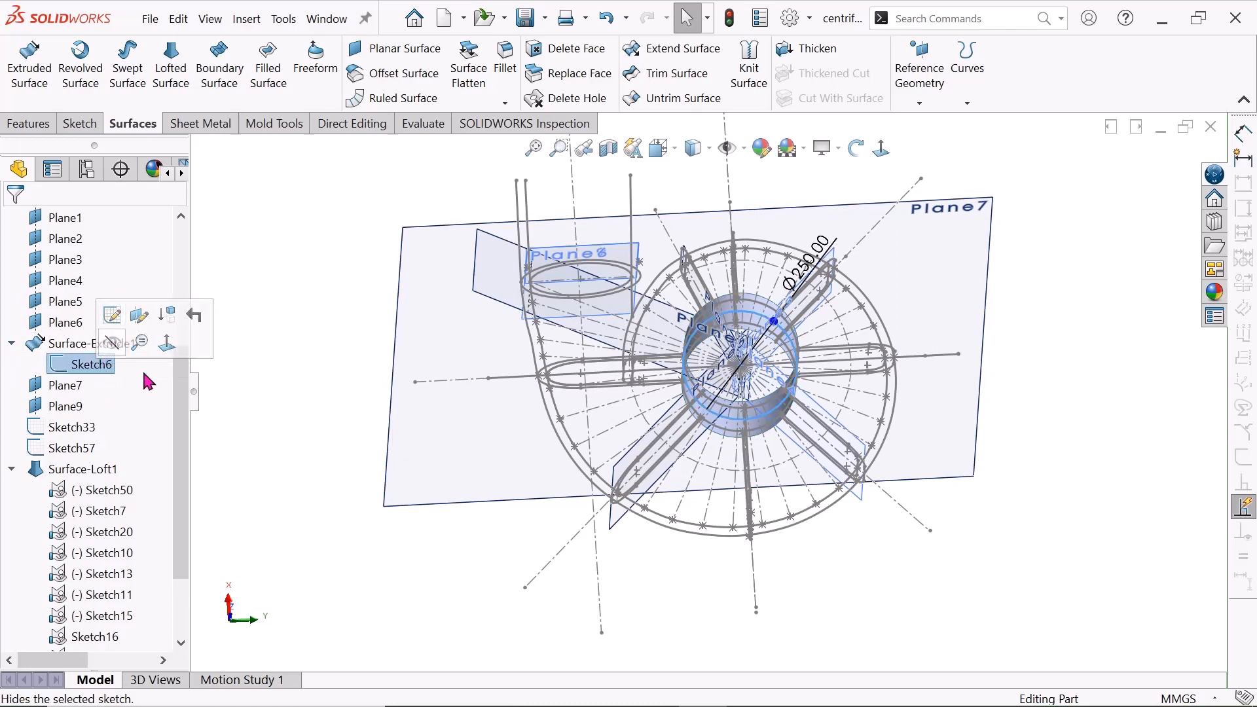
left_click(101, 366)
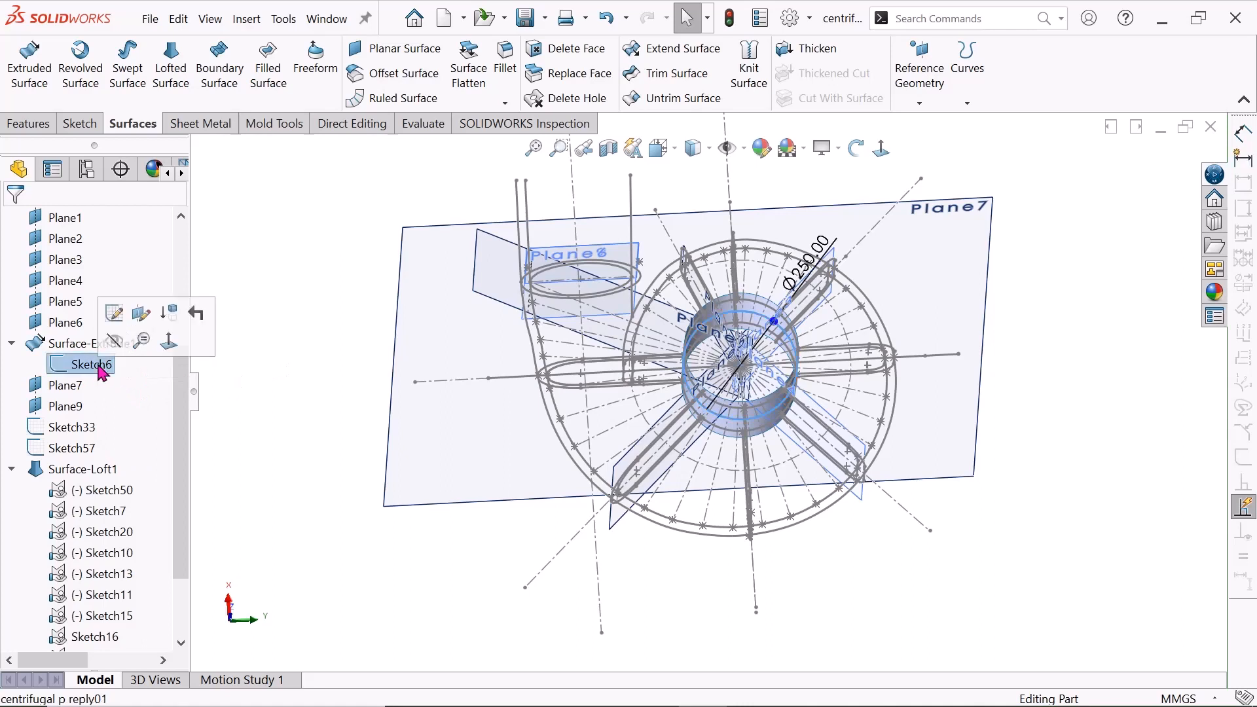
left_click(121, 316)
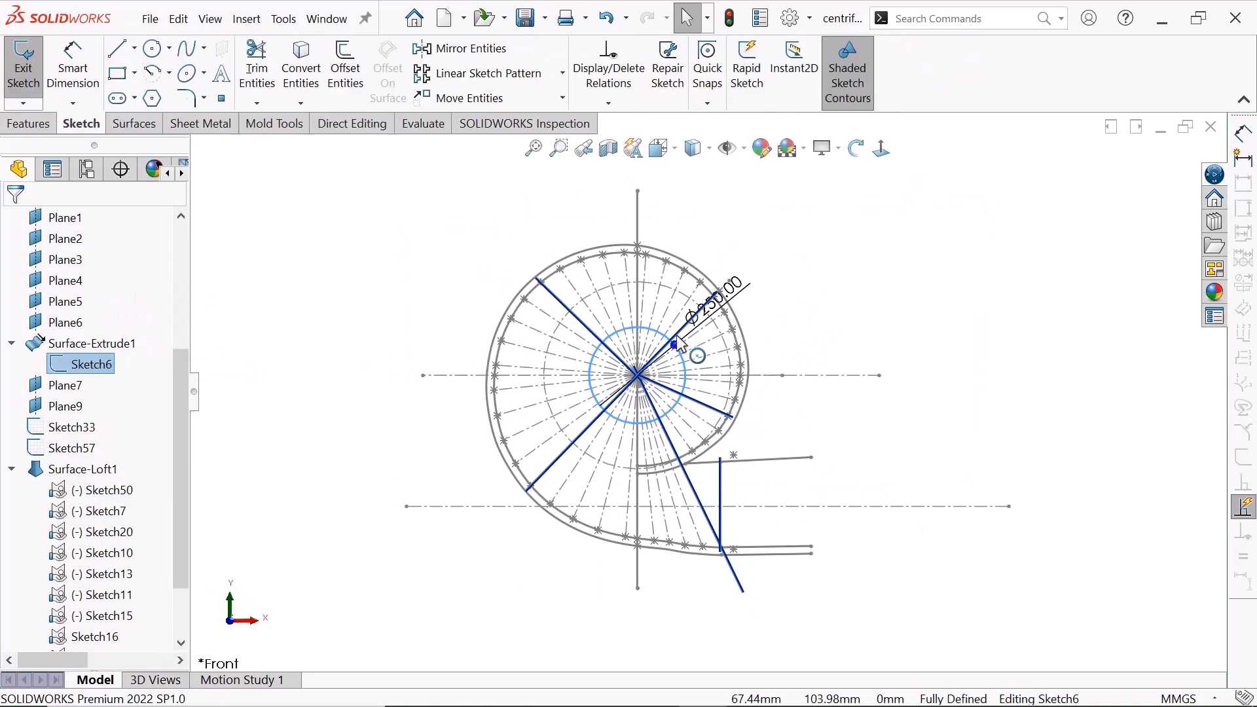
- Examine the central circle from an angle, move its diameter dimension clear of the volute outline, and exit the sketch
scroll(667, 325, "down", 3)
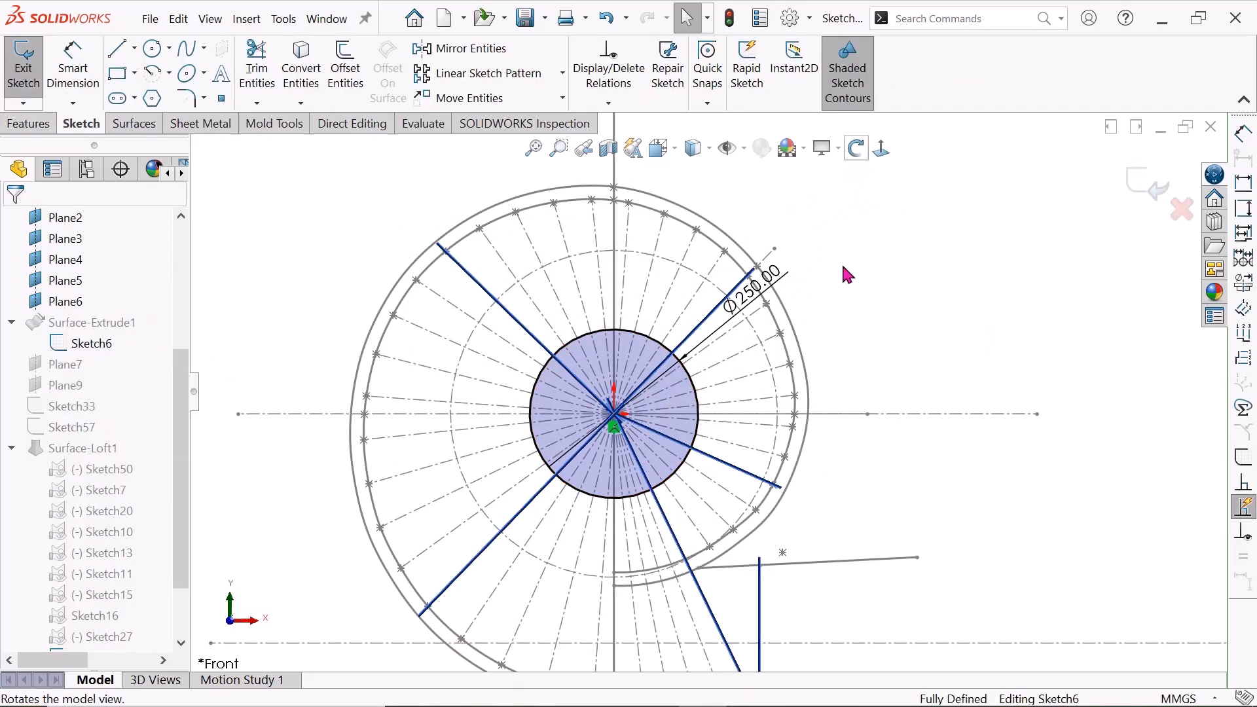
middle_click_drag(810, 302, 733, 361)
mouse_move(733, 362)
left_mouse_down()
mouse_move(785, 419)
mouse_move(842, 332)
mouse_move(735, 517)
mouse_move(718, 295)
mouse_move(707, 414)
mouse_move(679, 356)
left_mouse_up()
right_click(786, 196)
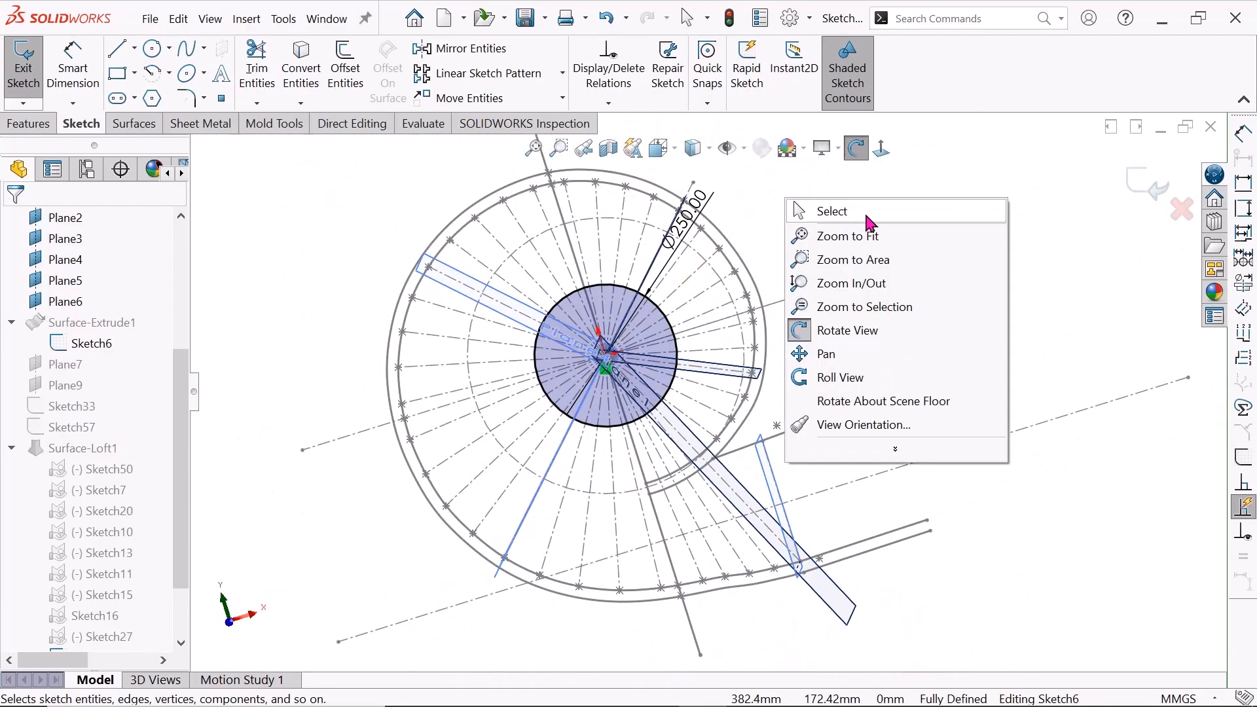
left_click(850, 210)
left_click_drag(728, 249, 874, 252)
left_click(847, 317)
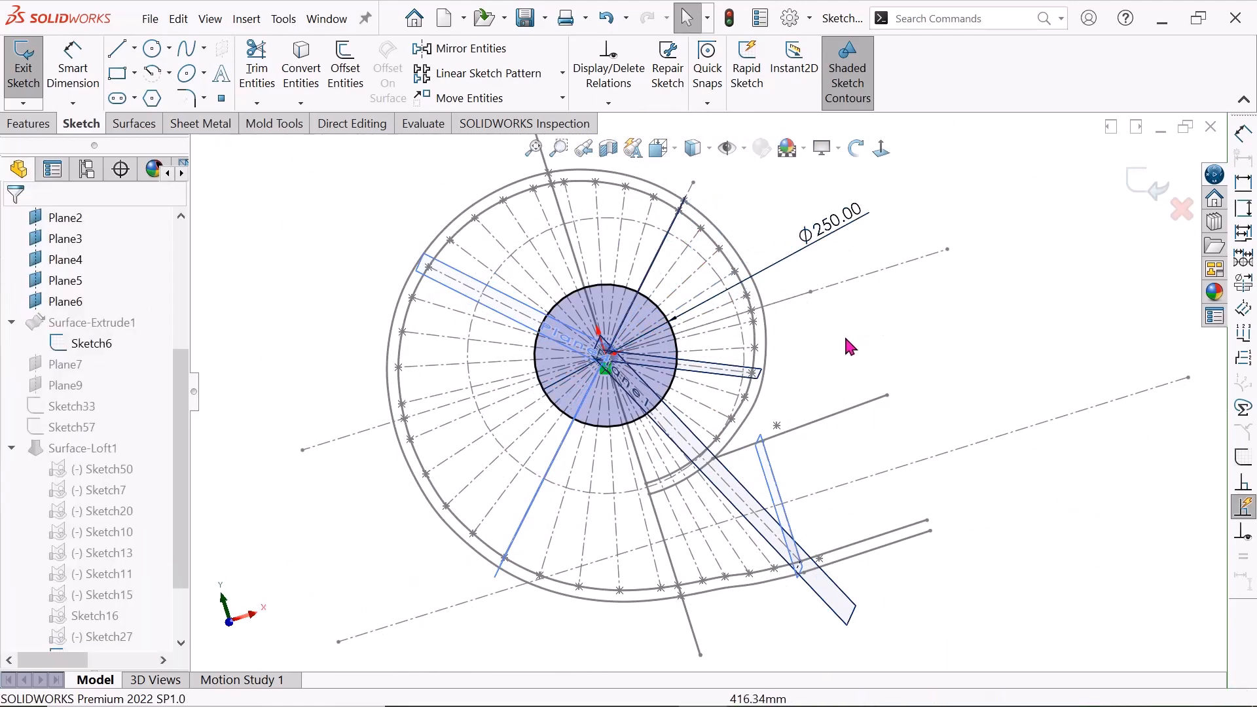
left_click(1134, 191)
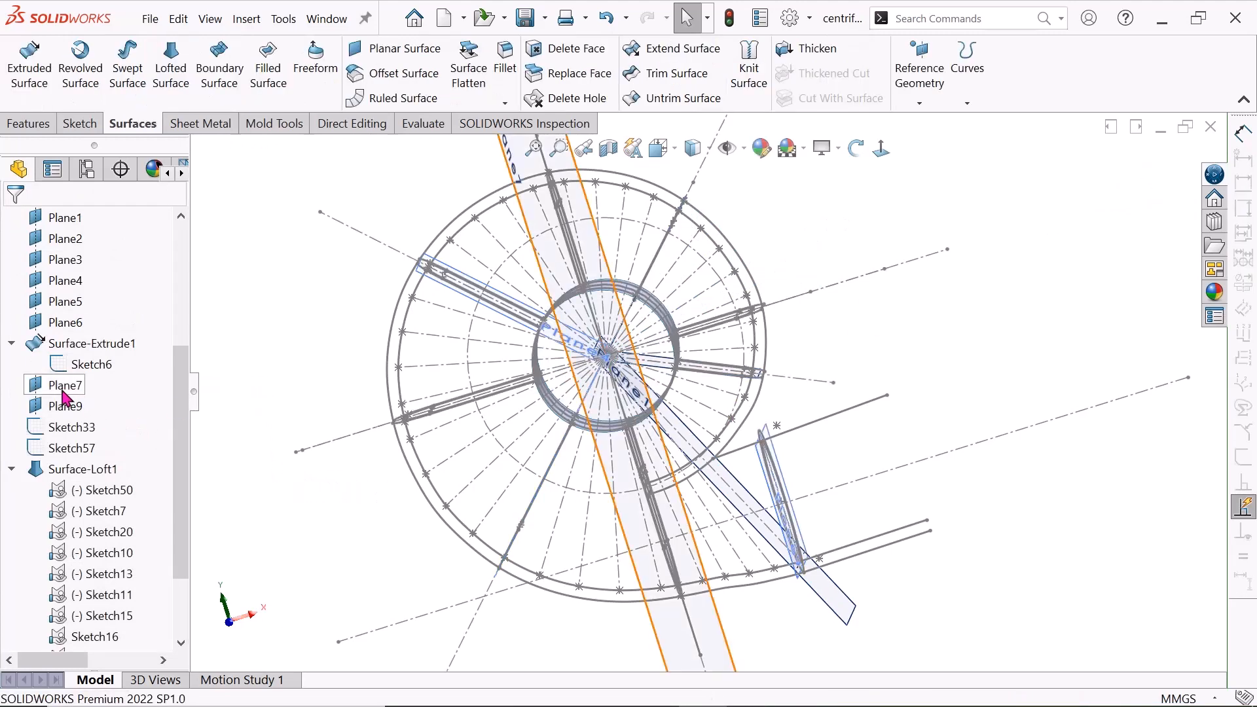
- Highlight Plane7 and Plane9 in turn to locate them in the model
left_click(66, 391)
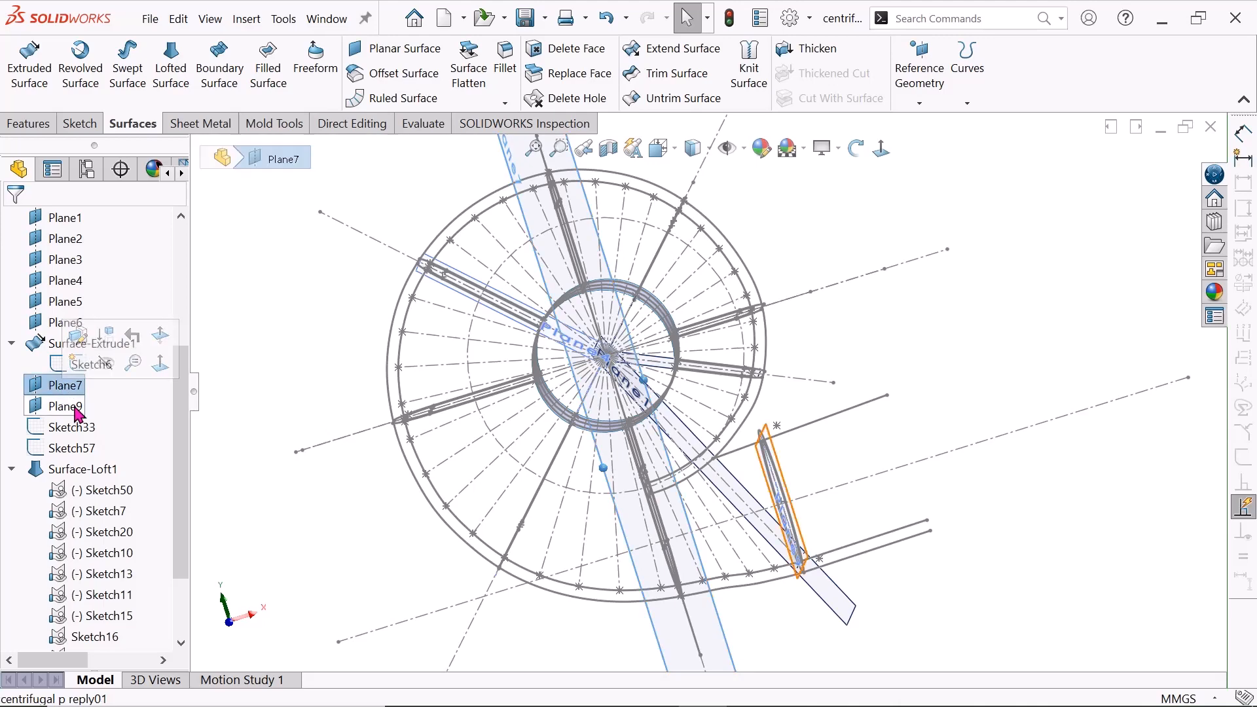
left_click(70, 414)
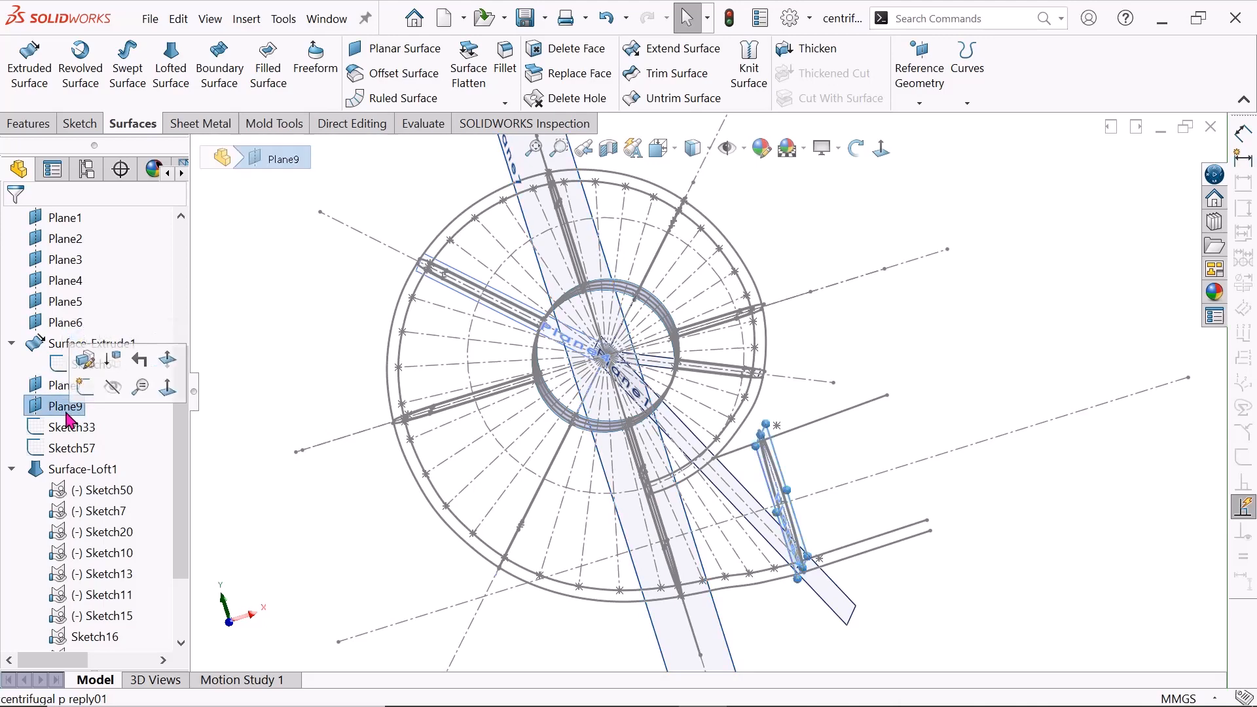
scroll(331, 415, "up", 2)
left_click(258, 427)
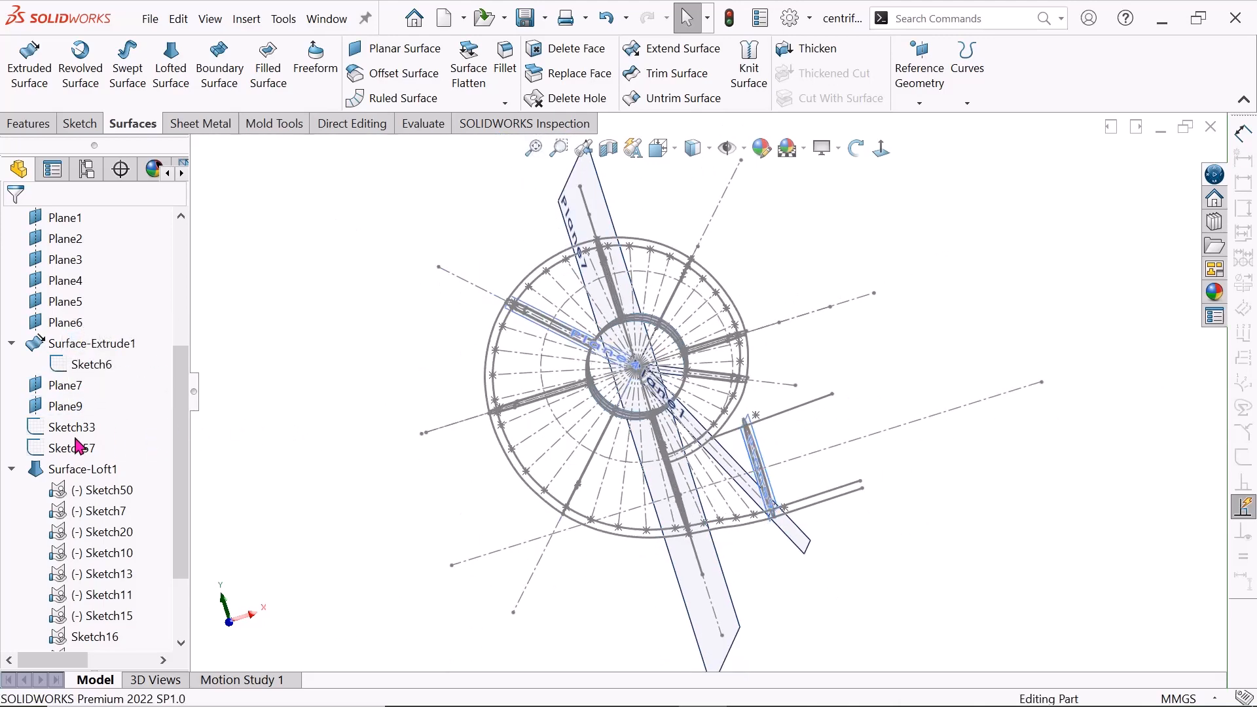
- Highlight Sketch33 and Sketch57 in turn to locate the outlet profiles relative to the planes
left_click(72, 430)
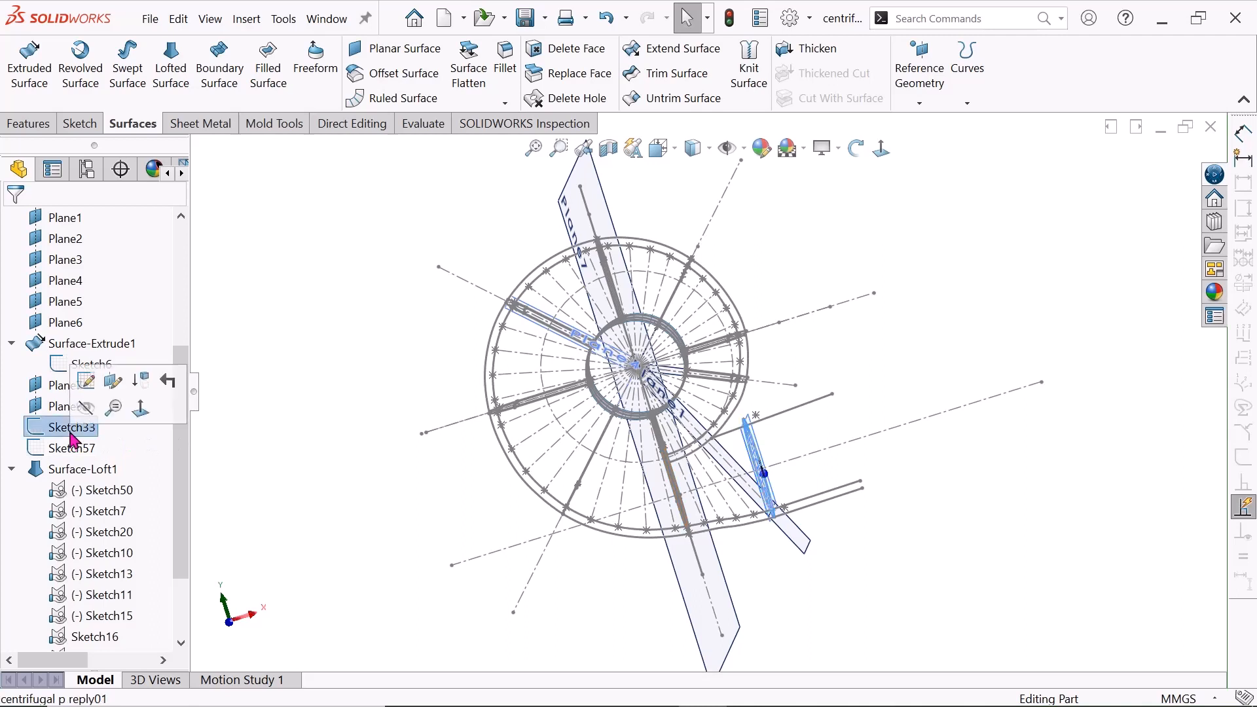
left_click(268, 426)
left_click(82, 449)
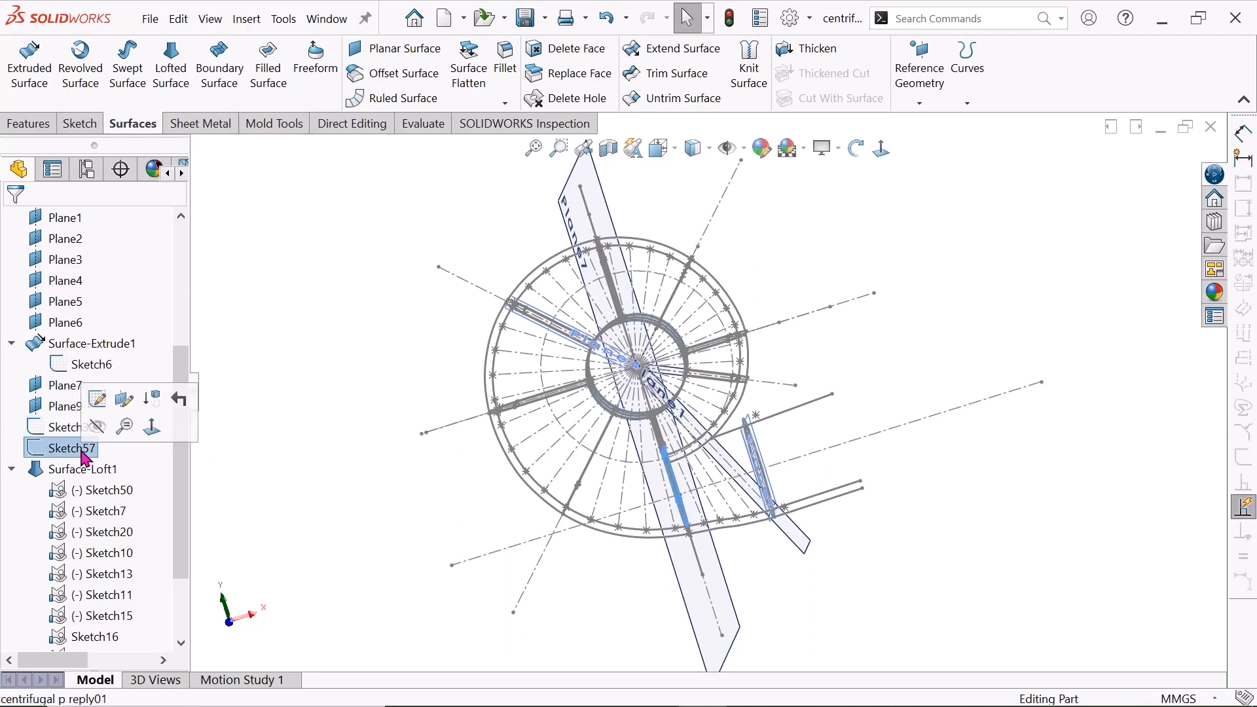
left_click(253, 466)
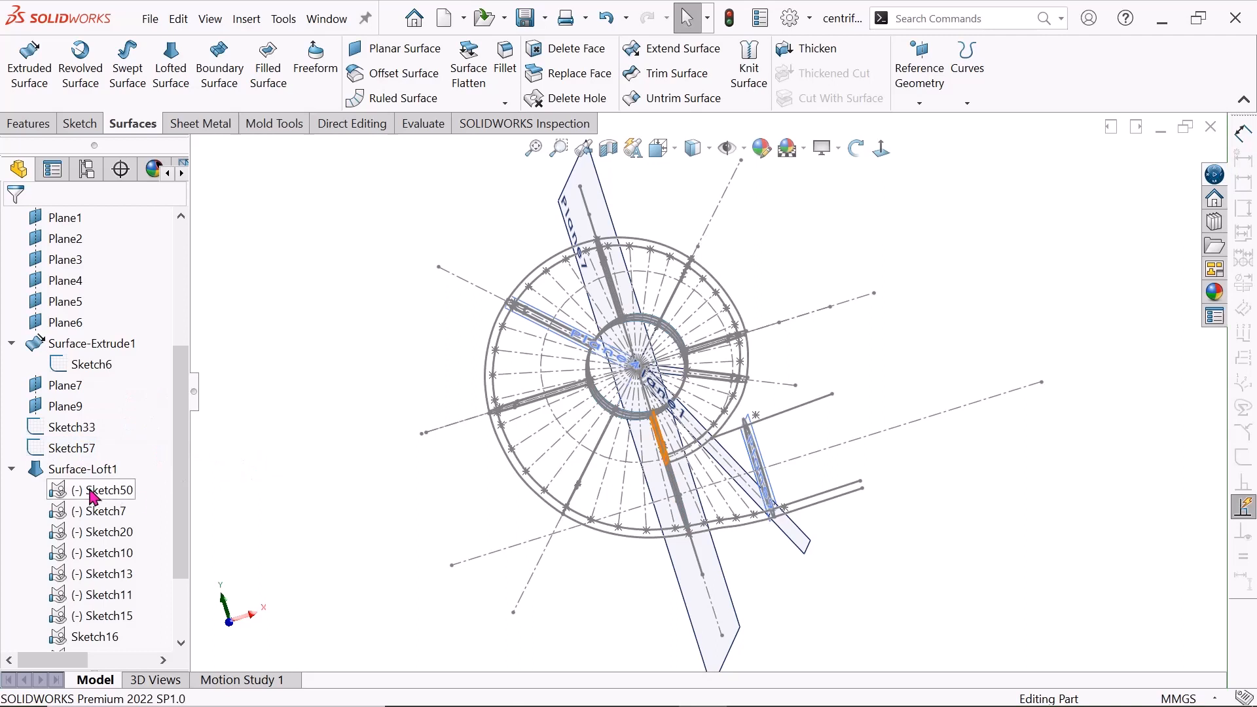
- Open Sketch50 of Surface-Loft1 for editing and view its double U-shaped profile at an angle above the central cylinder
left_click_drag(186, 483, 185, 540)
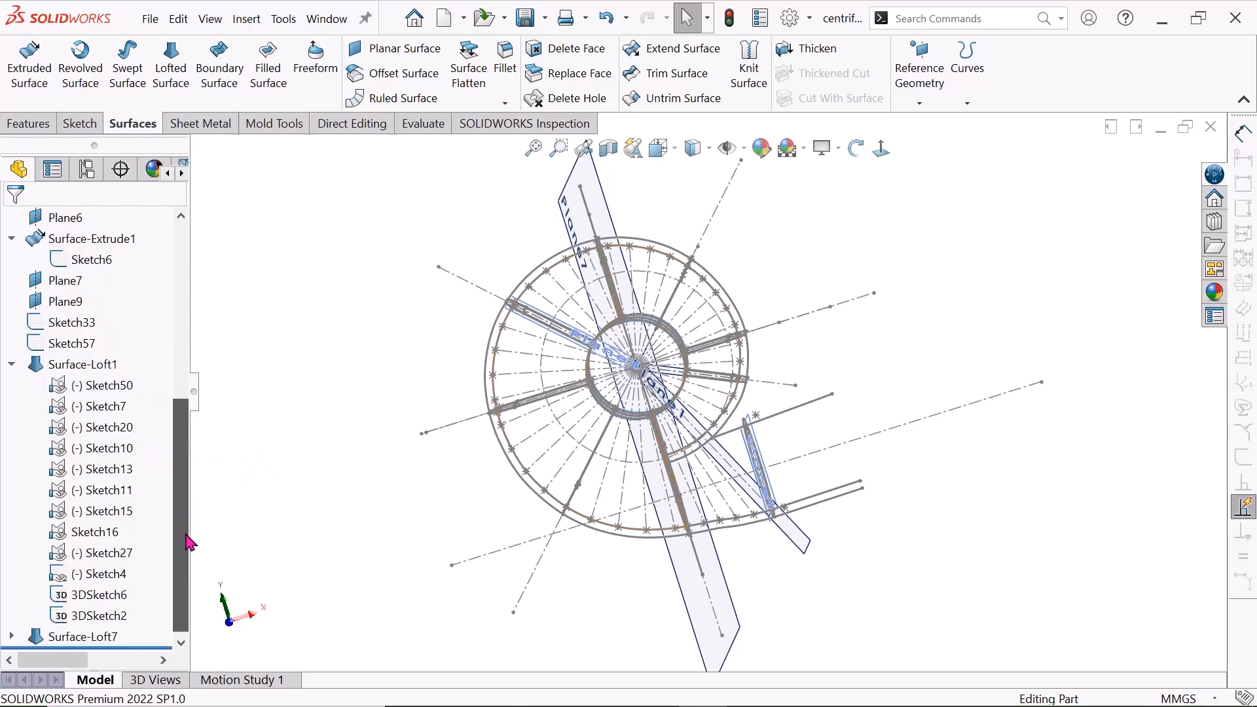
left_click(101, 391)
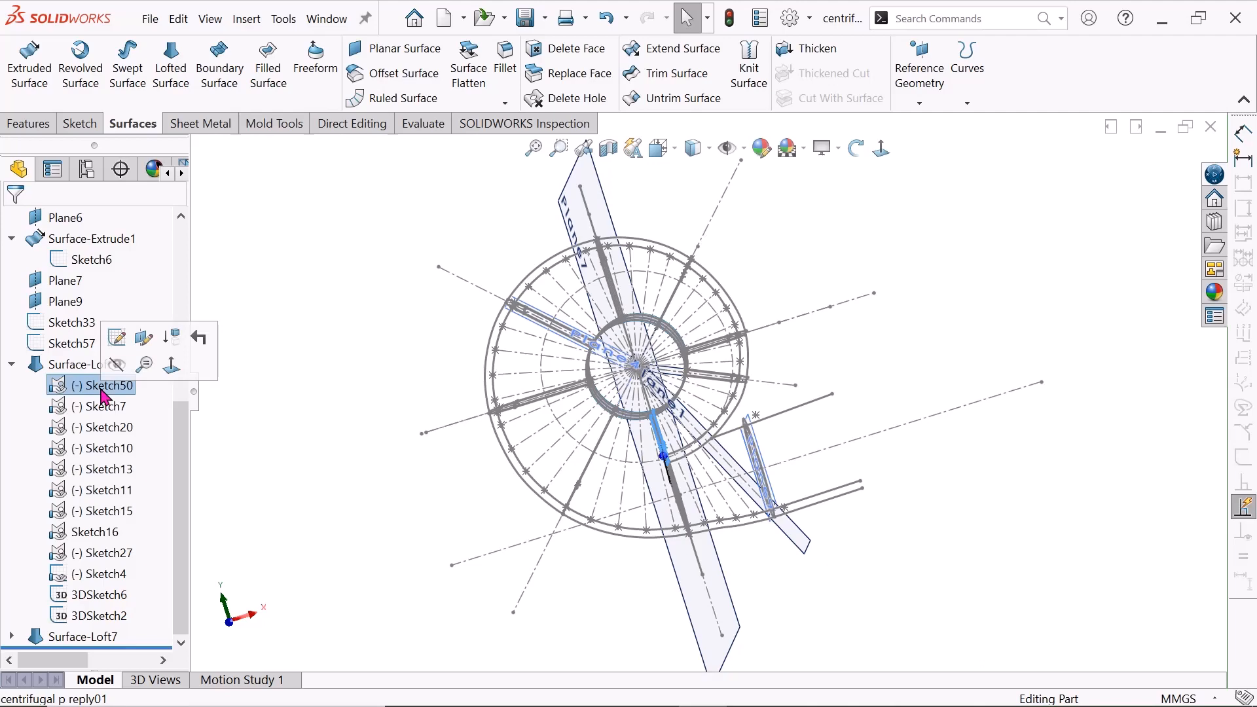
left_click(117, 344)
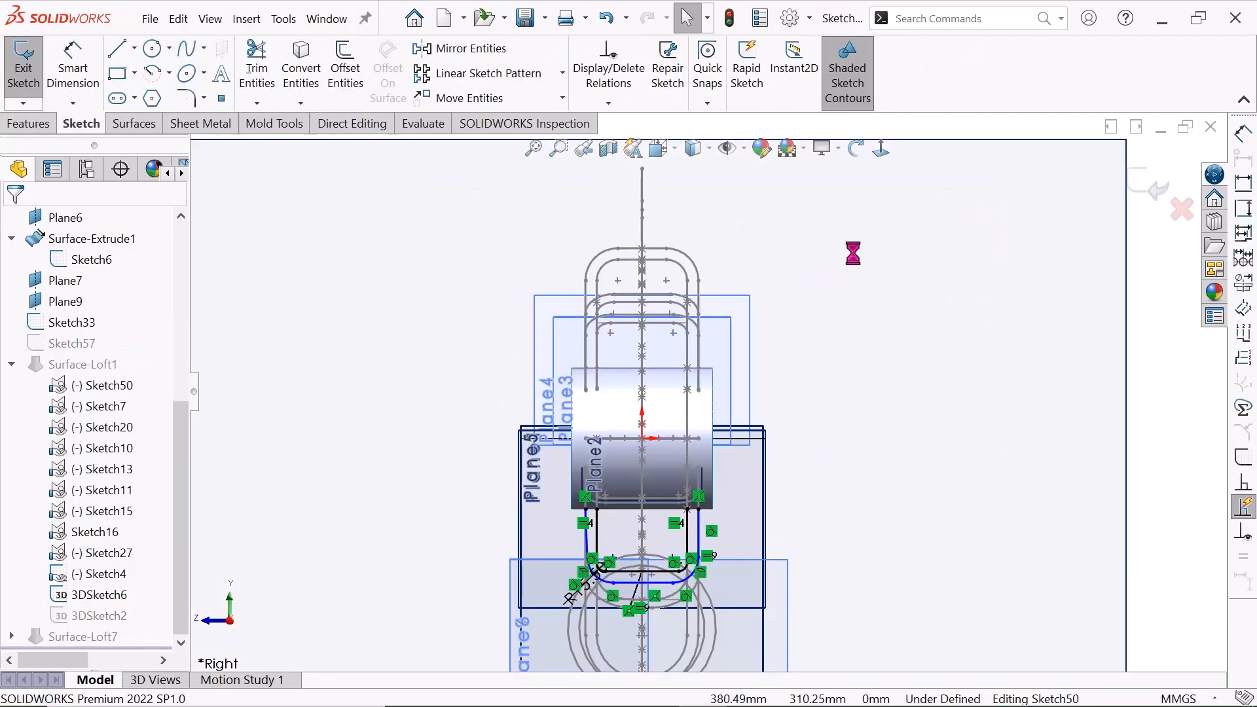
left_click(854, 148)
mouse_move(819, 280)
left_mouse_down()
mouse_move(894, 393)
mouse_move(903, 329)
mouse_move(664, 195)
mouse_move(718, 325)
mouse_move(707, 344)
left_mouse_up()
scroll(615, 299, "down", 6)
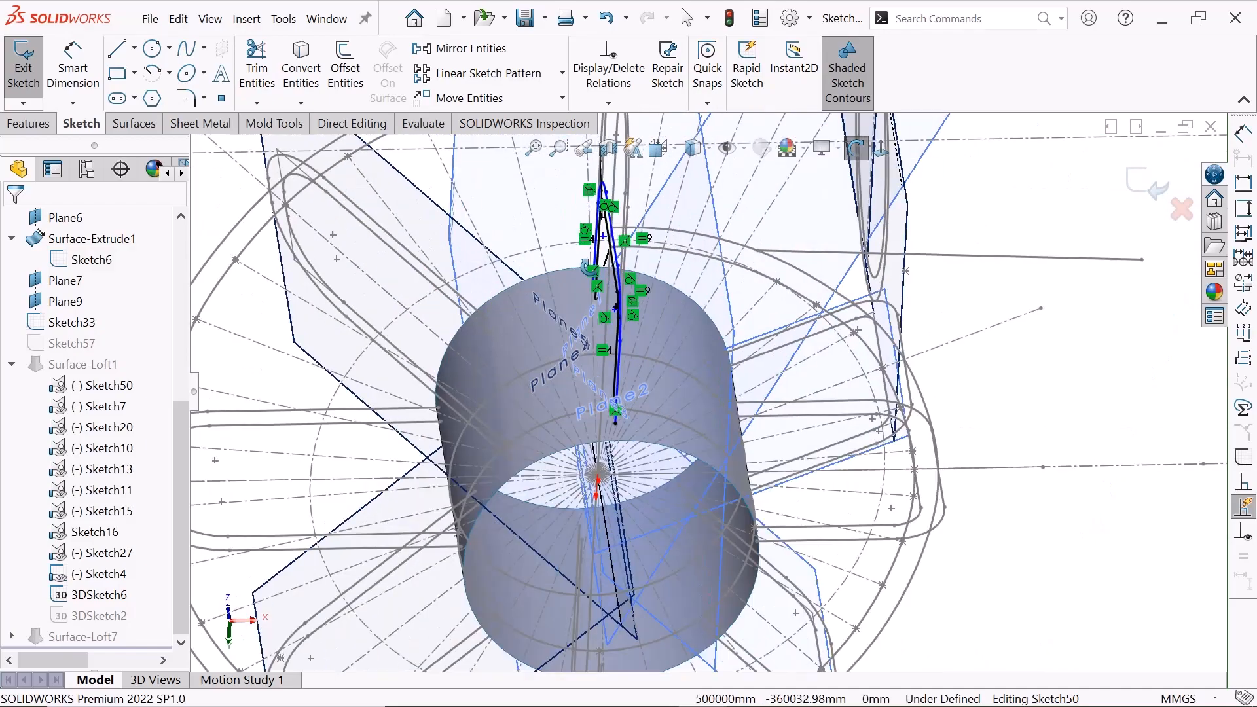
mouse_move(615, 302)
left_mouse_down()
mouse_move(501, 264)
mouse_move(674, 324)
mouse_move(622, 324)
left_mouse_up()
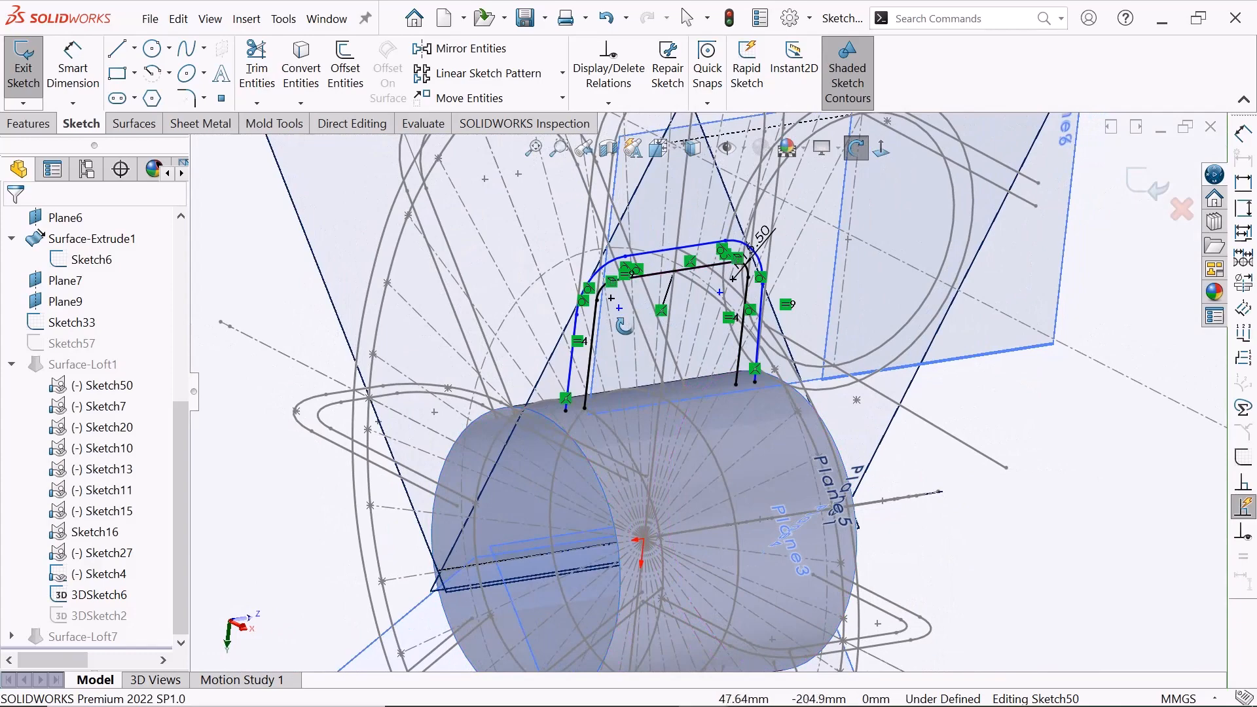
right_click(257, 303)
left_click(360, 322)
- Examine how Sketch50's inner and outer profiles, rounded corners and open ends relate to the cylinder and neighbouring sections
scroll(674, 405, "down", 2)
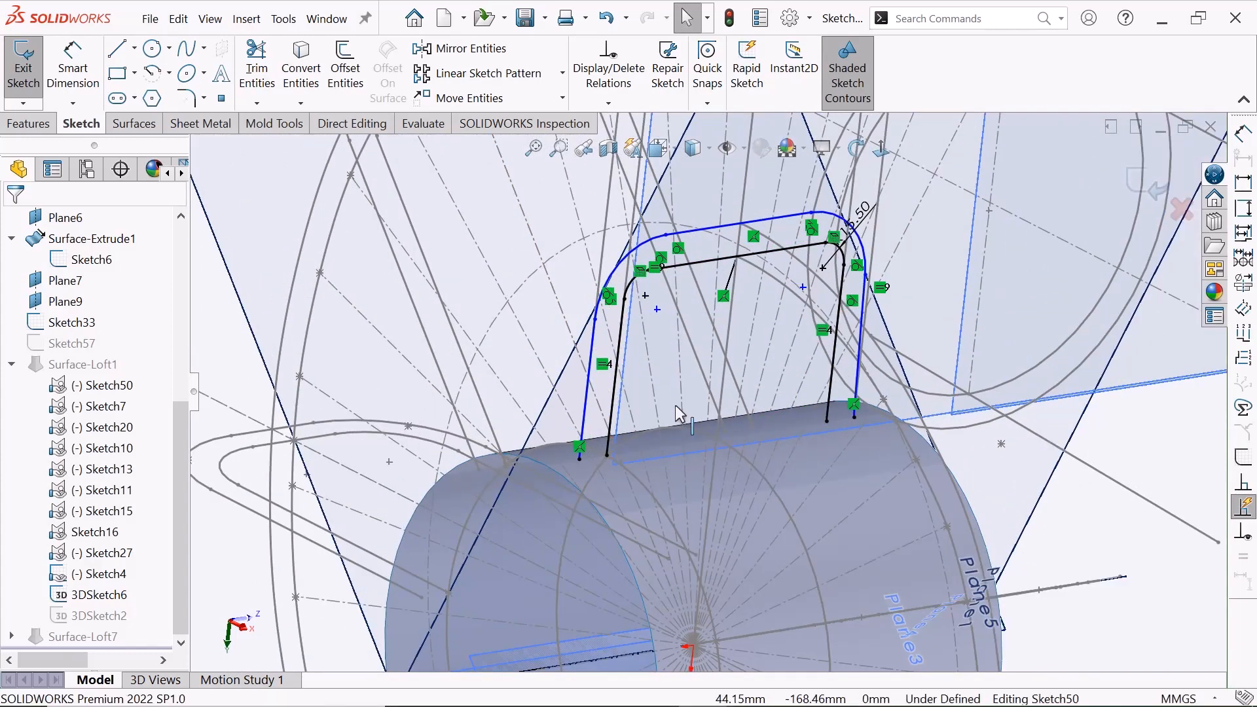
scroll(816, 451, "up", 3)
scroll(828, 311, "down", 4)
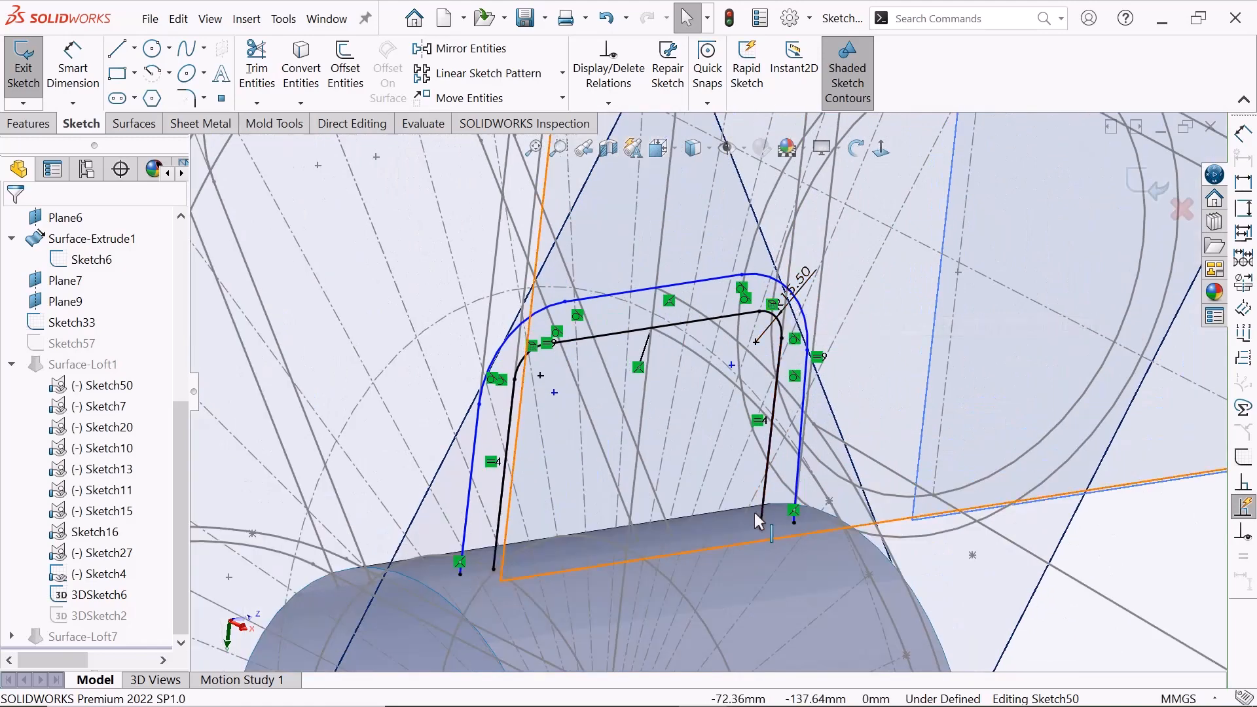
scroll(754, 512, "up", 1)
scroll(687, 370, "up", 3)
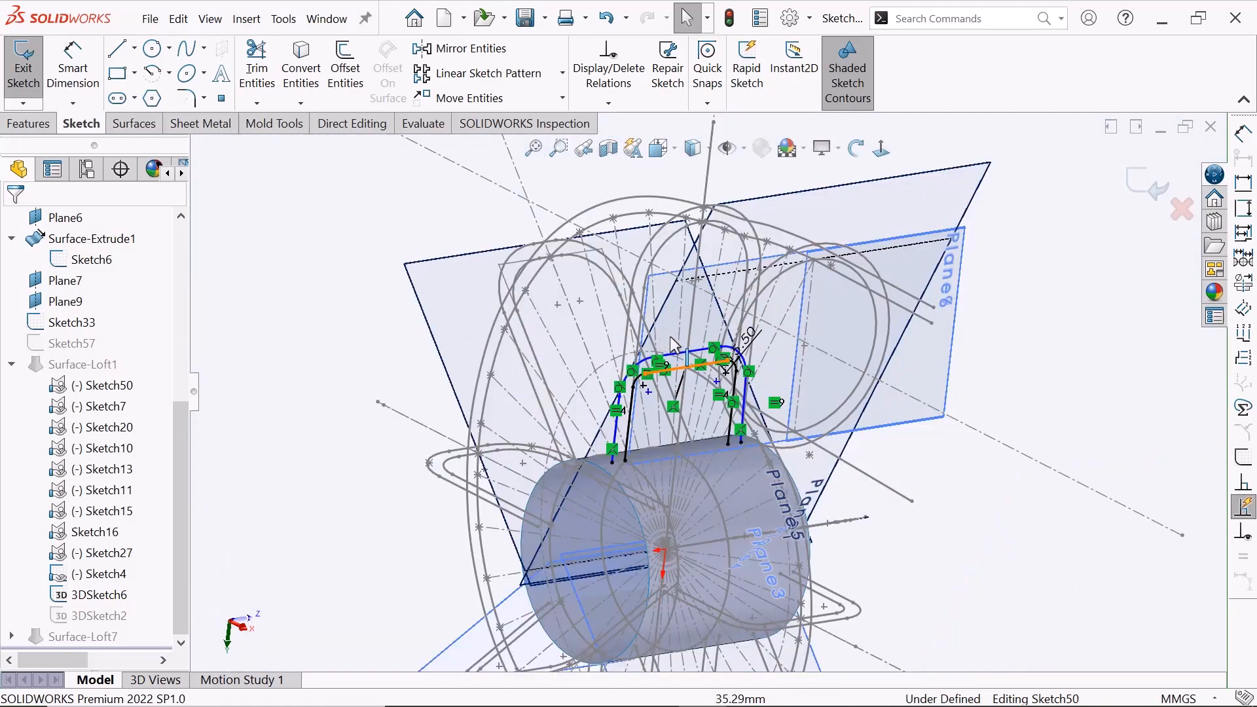
scroll(688, 372, "down", 2)
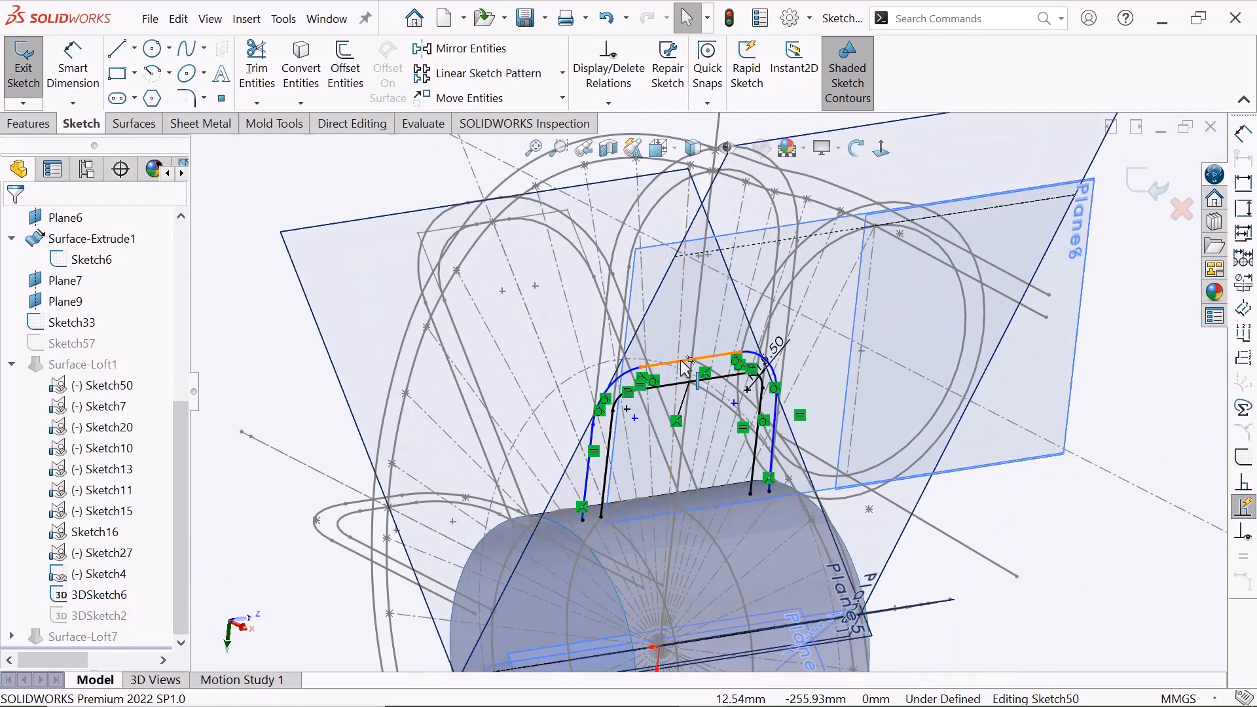
scroll(617, 515, "down", 1)
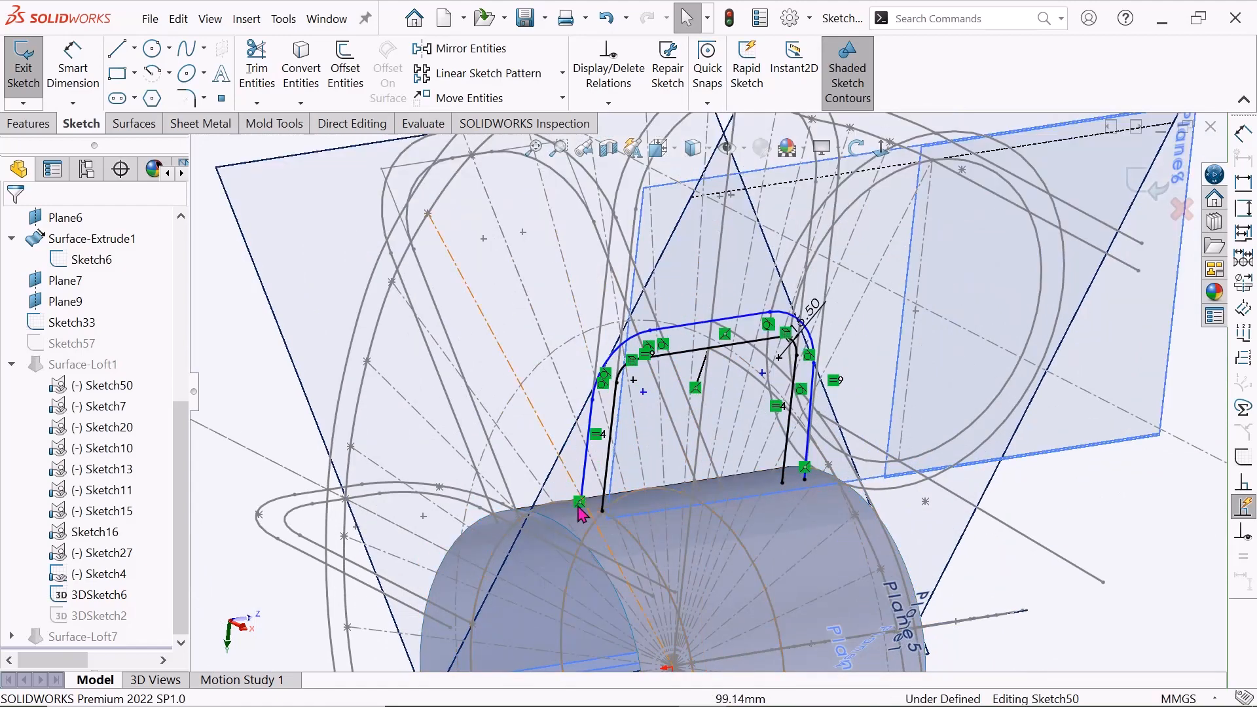
scroll(622, 501, "up", 2)
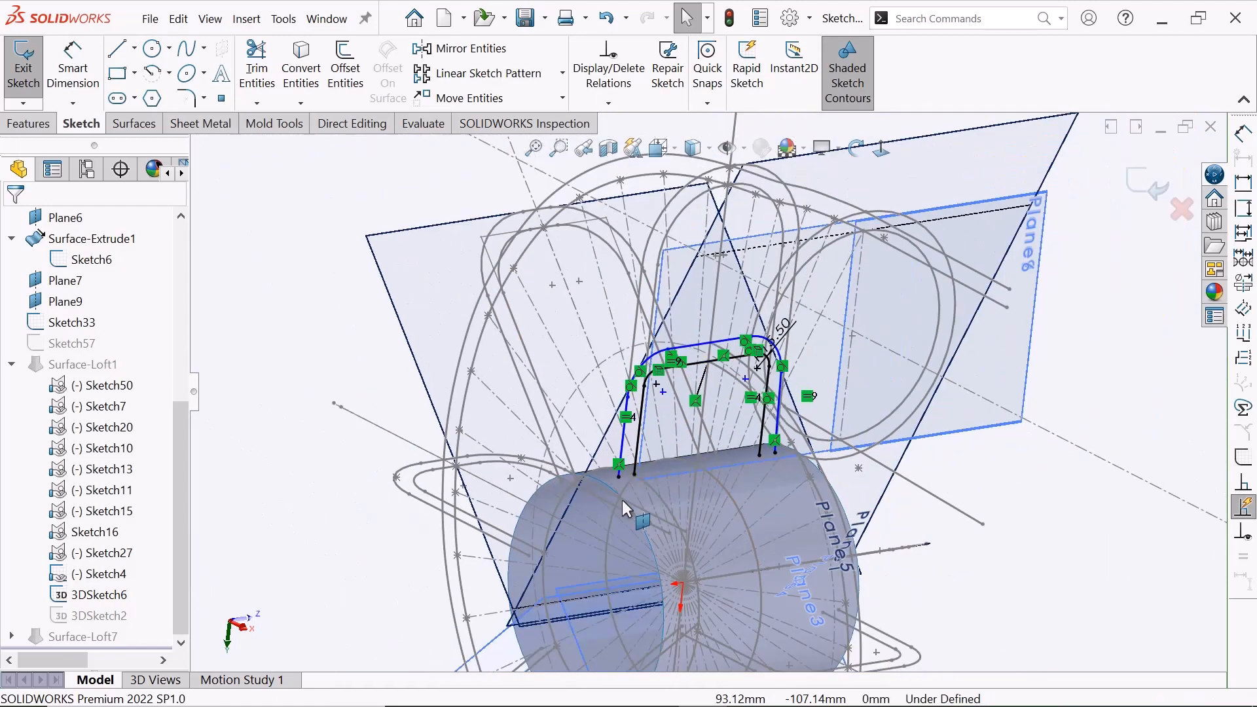
- Exit Sketch50 and check the Sketch7 and Sketch20 sections of Surface-Loft1 by highlighting them
left_click(98, 407)
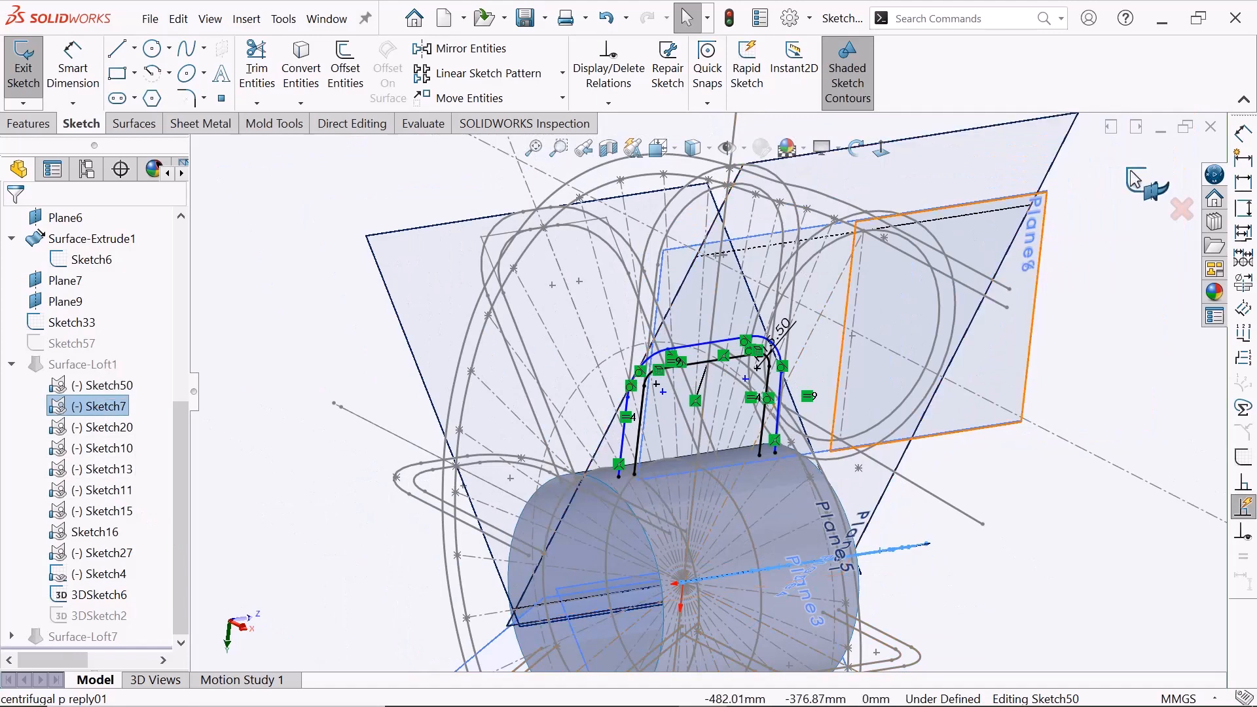
left_click(1146, 187)
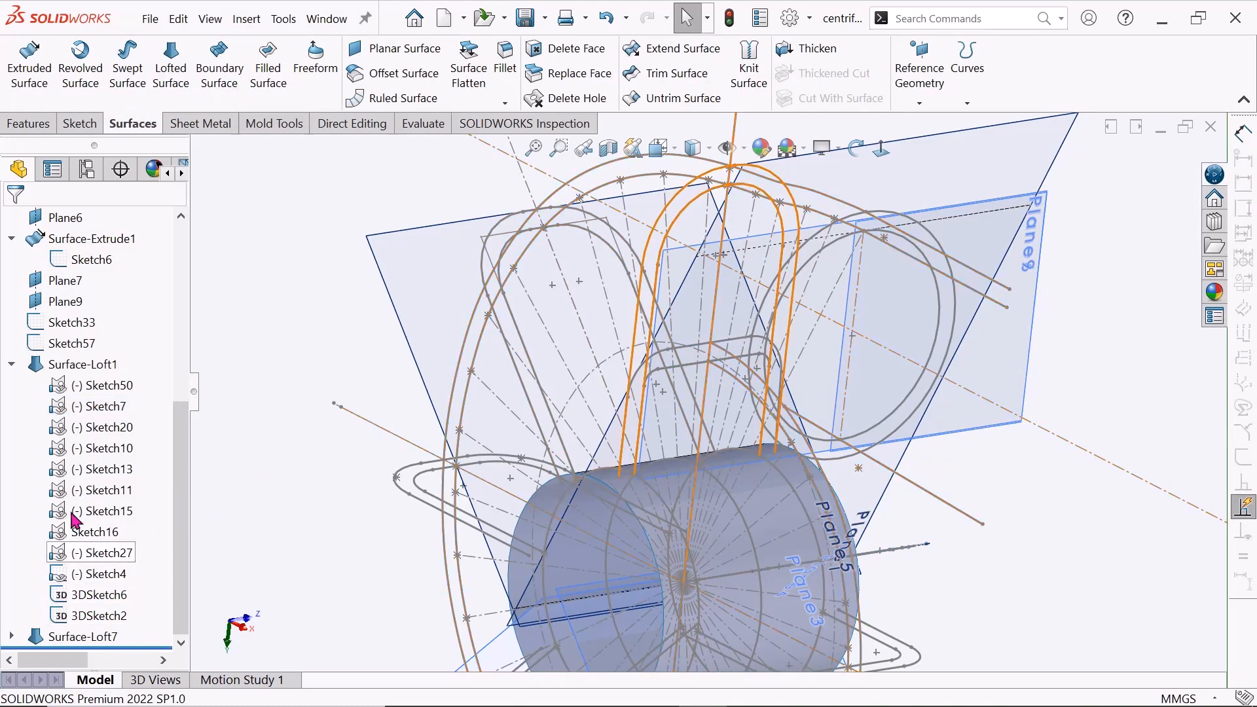
left_click(102, 426)
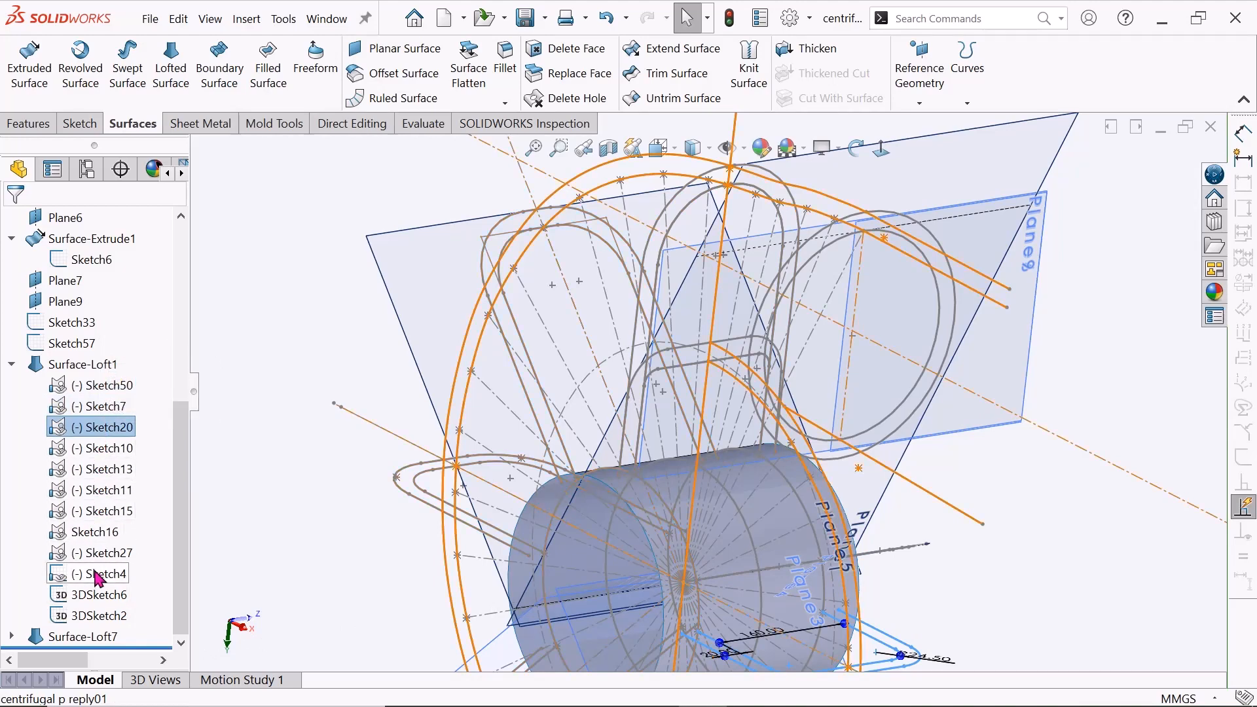
left_click(192, 580)
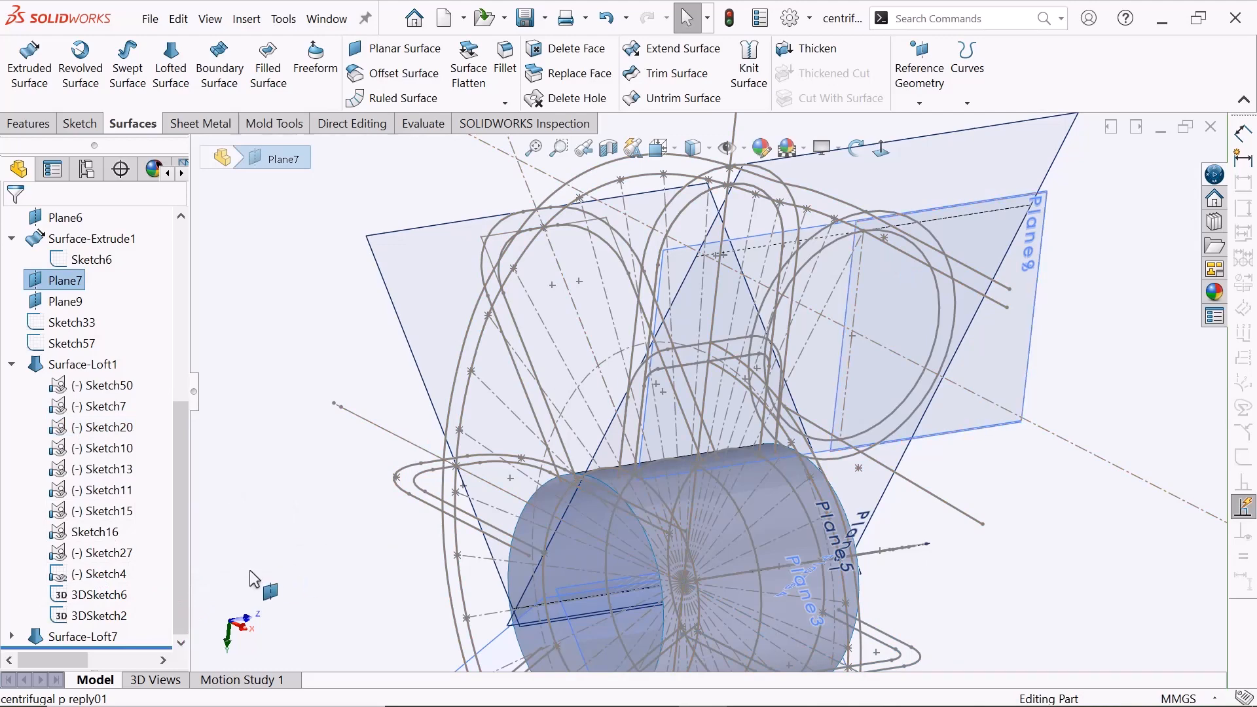
- List the section and guide sketches of Surface-Loft7 and highlight 3DSketch7 and Sketch4 in the model
left_click(11, 637)
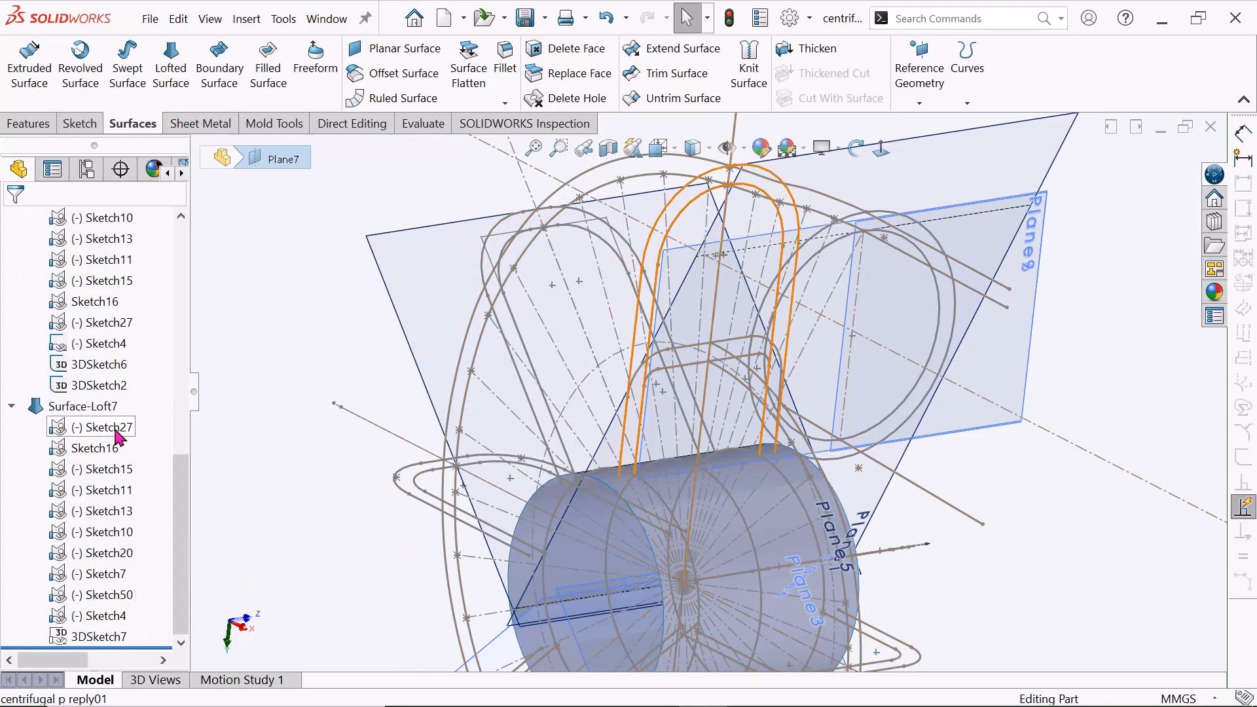
left_click(95, 638)
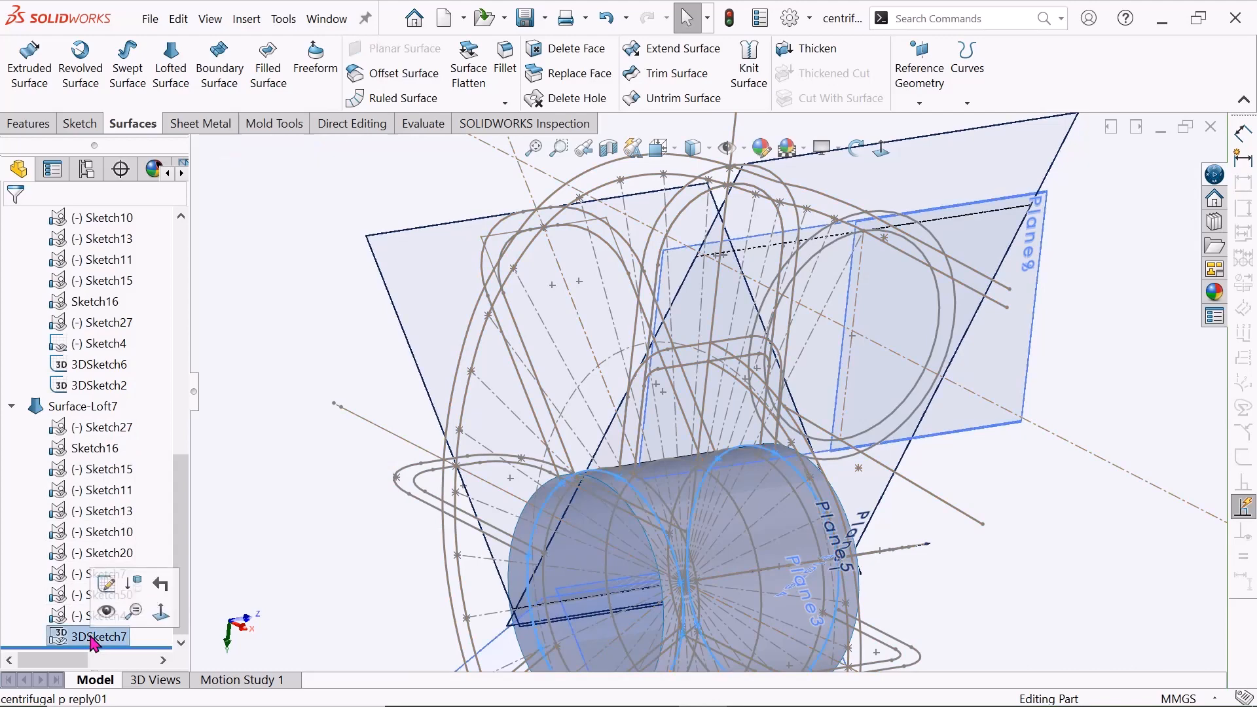
left_click(90, 615)
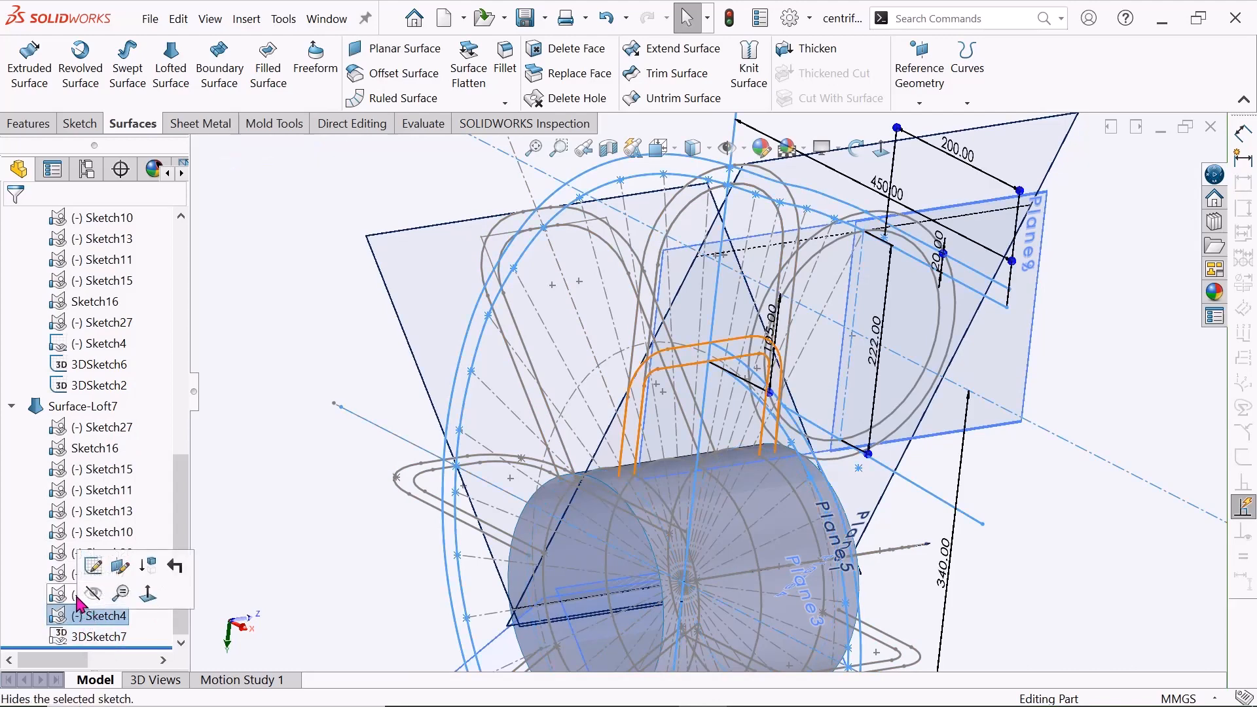
left_click(78, 600)
- Return to Surface-Loft1's sketches and highlight the Sketch11 section in the model
scroll(92, 524, "up", 3)
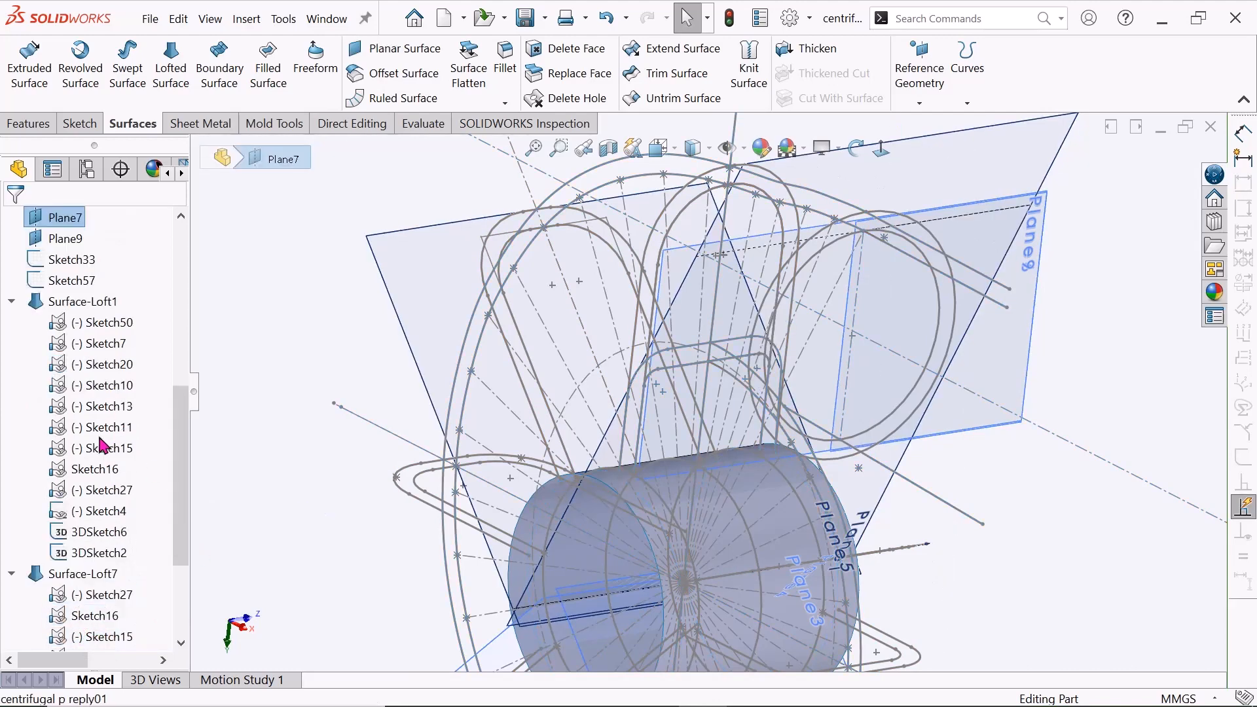
left_click(94, 429)
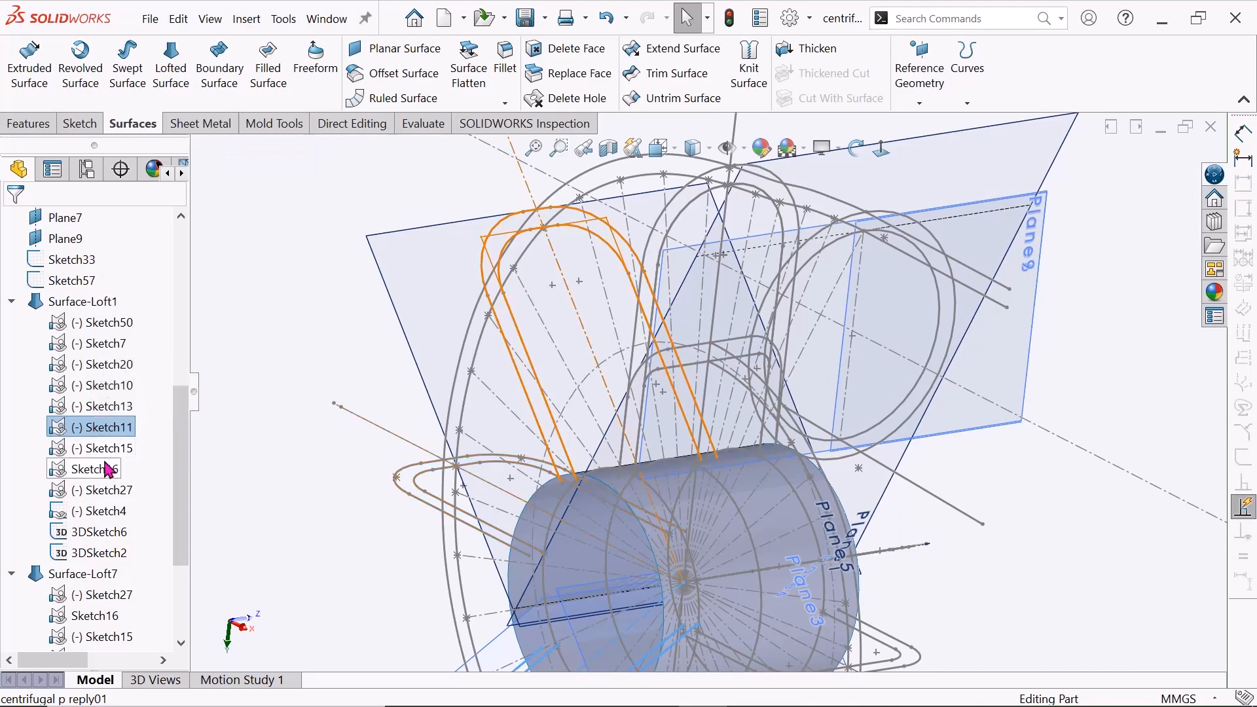
- Highlight the Sketch27 section and Sketch4 guide of Surface-Loft1 in the model
left_click(95, 490)
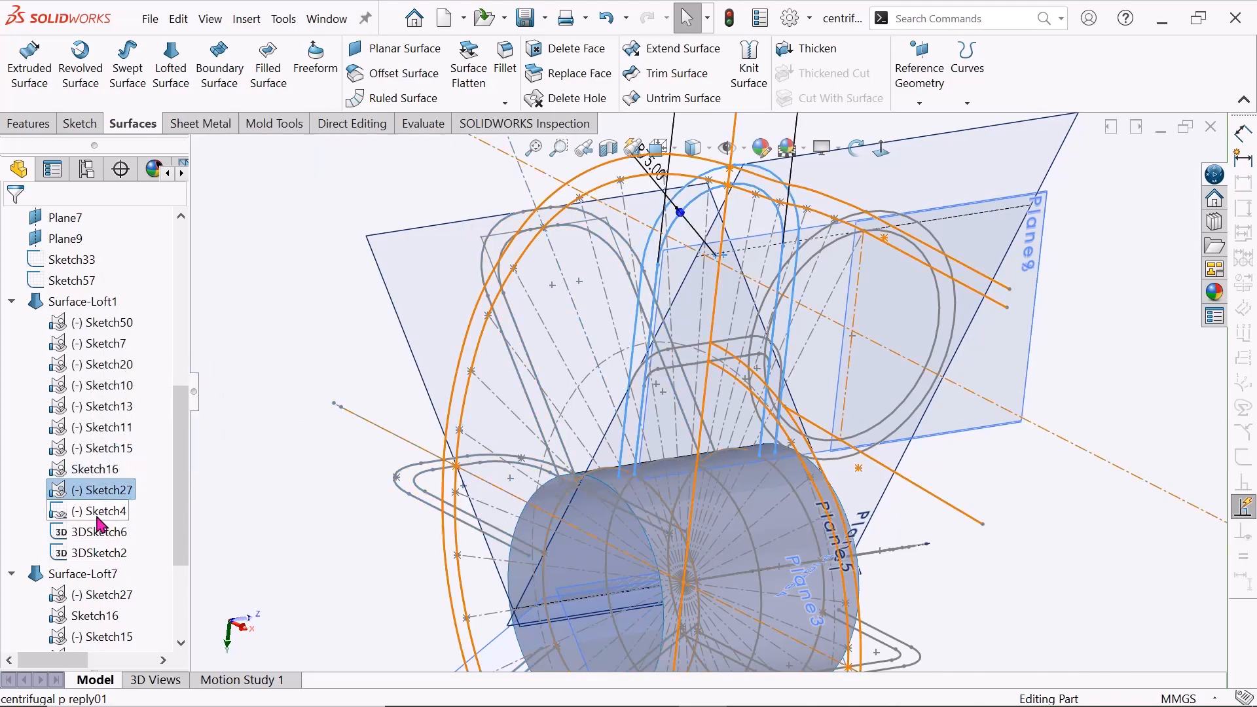
left_click(98, 511)
scroll(918, 451, "down", 3)
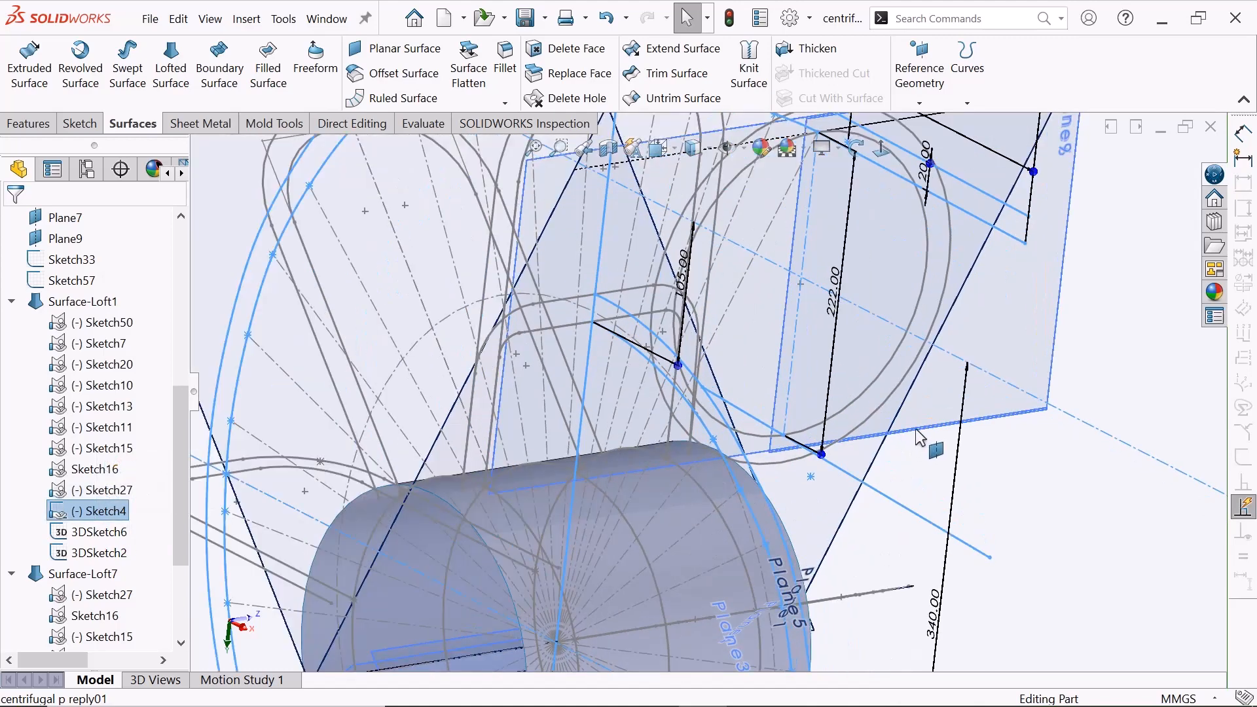
left_click(84, 517)
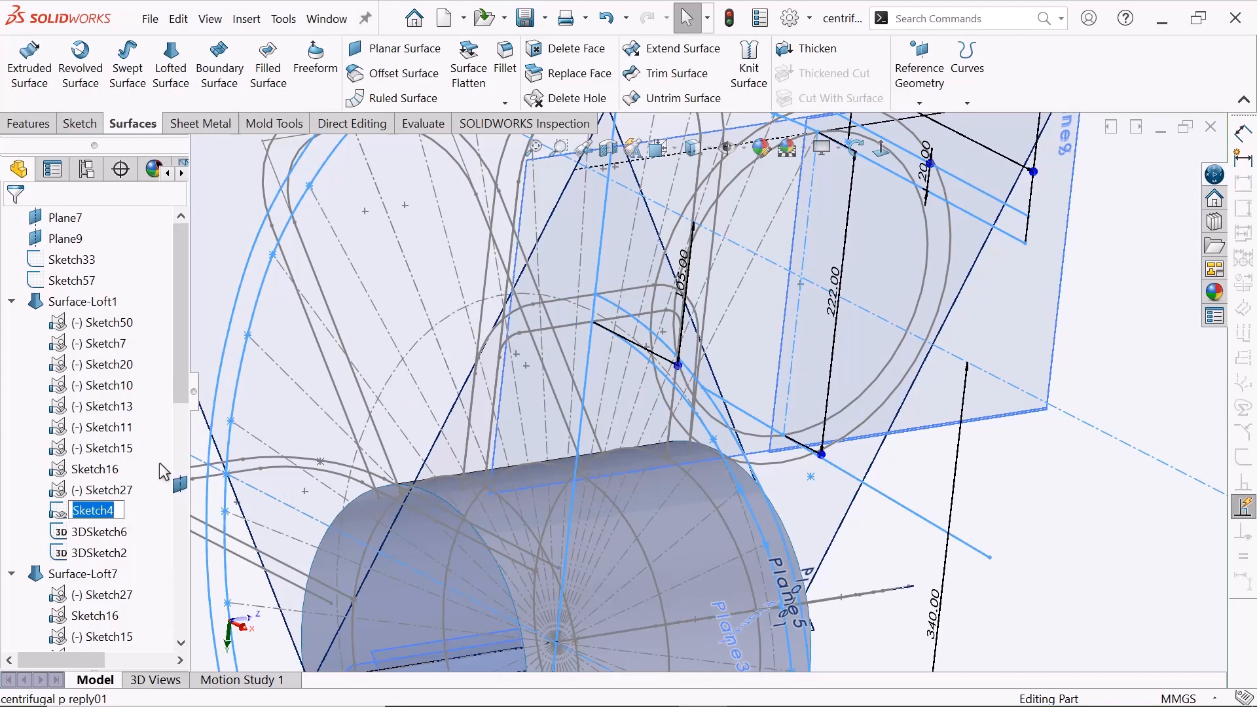
left_click(160, 464)
- Open Surface-Loft1's Sketch4 for editing and examine its spiral curves, radial lines and outlet dimensions
left_click(115, 517)
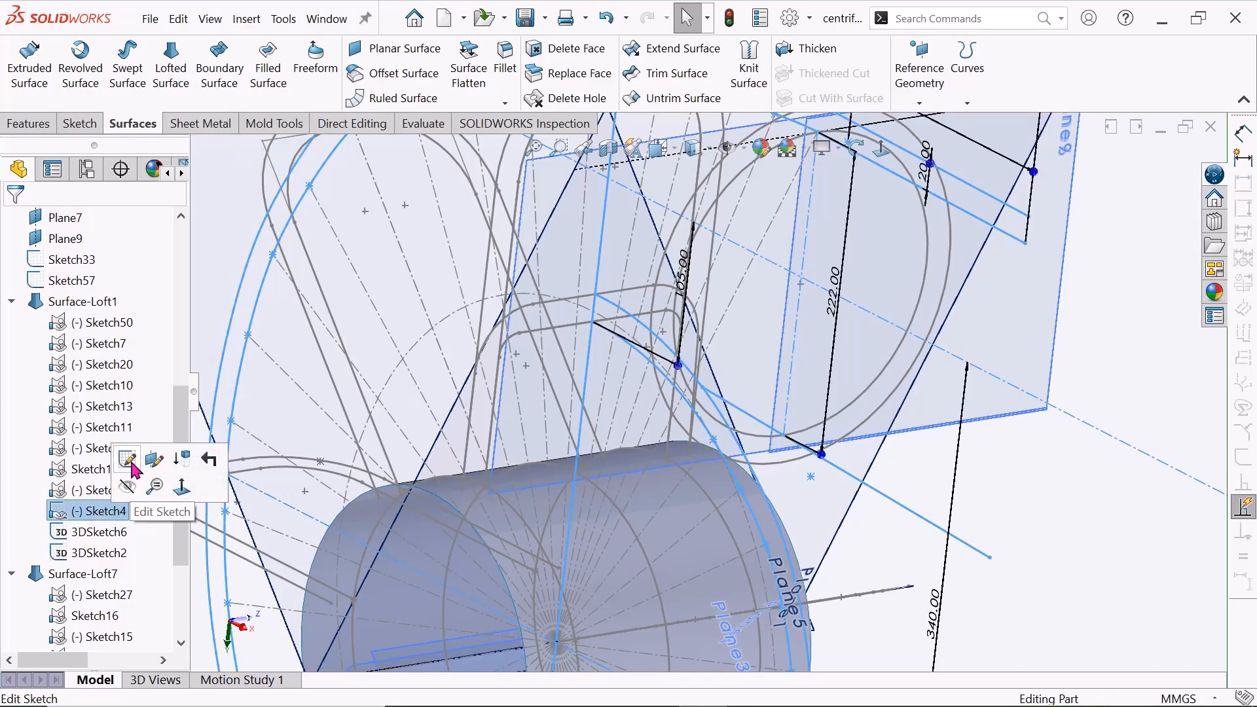
left_click(129, 462)
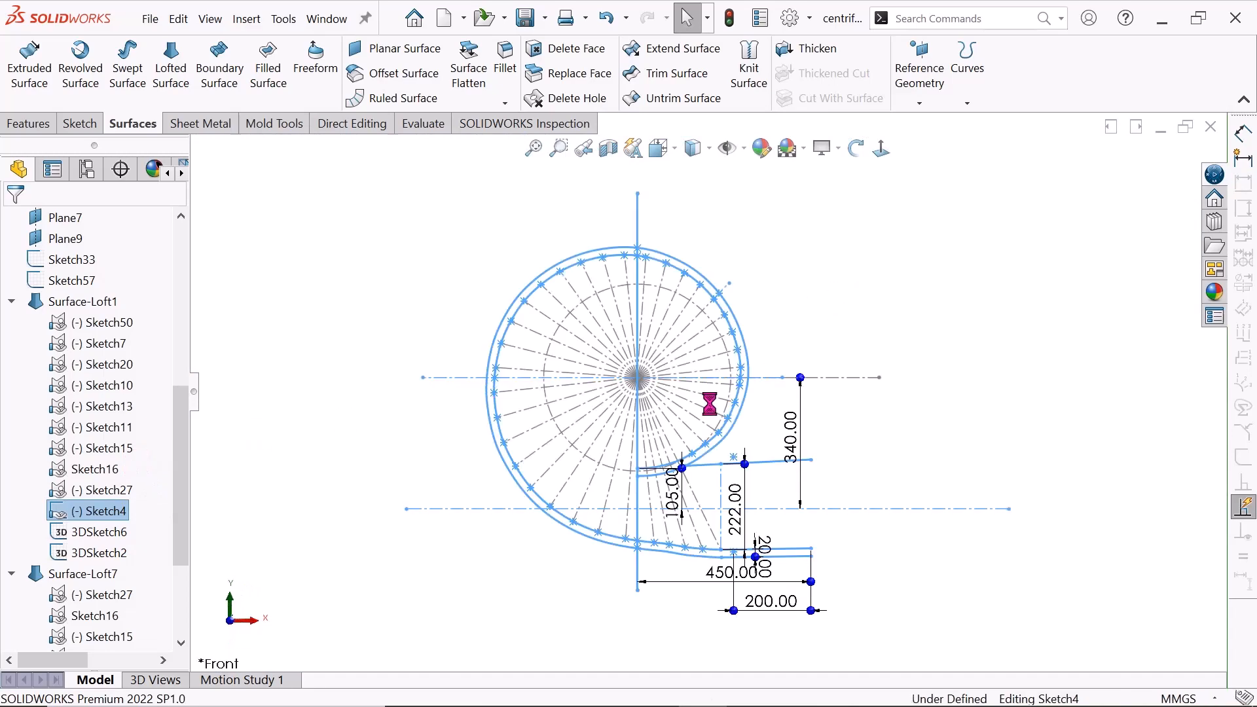
scroll(718, 401, "down", 3)
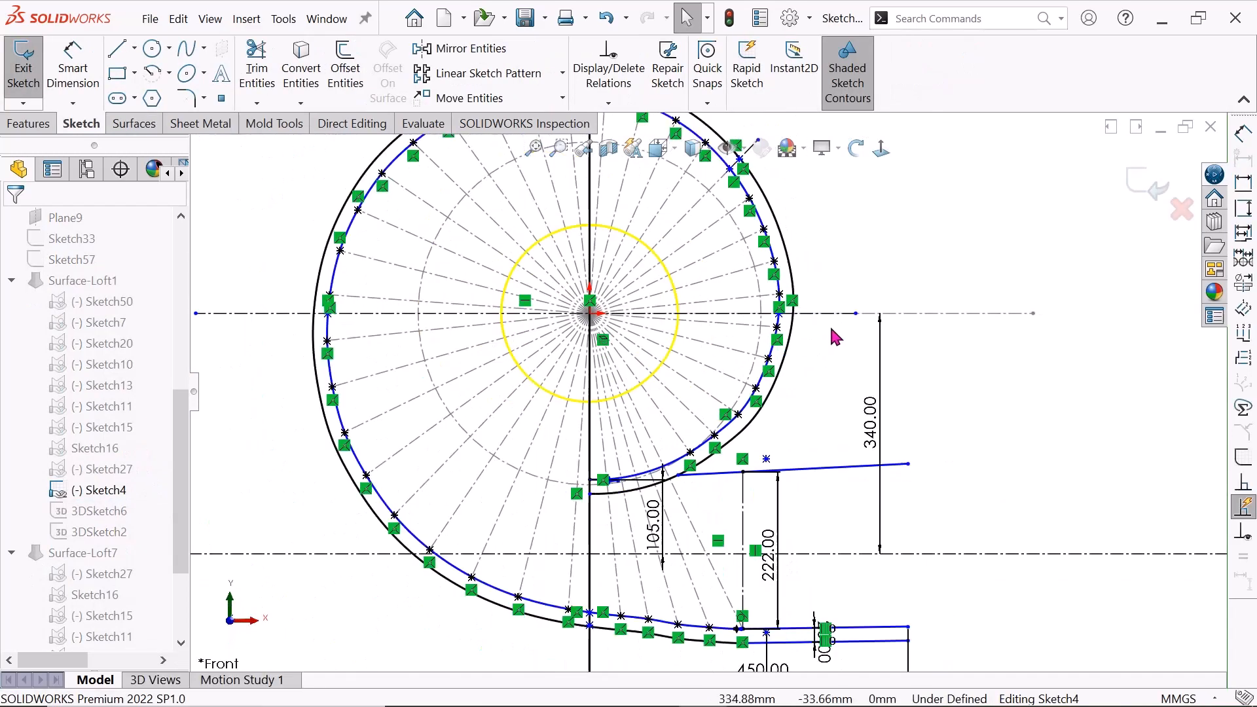
scroll(836, 337, "up", 2)
left_click(855, 148)
mouse_move(853, 282)
left_mouse_down()
mouse_move(849, 367)
mouse_move(713, 434)
mouse_move(847, 386)
mouse_move(845, 469)
mouse_move(858, 486)
left_mouse_up()
scroll(941, 332, "down", 1)
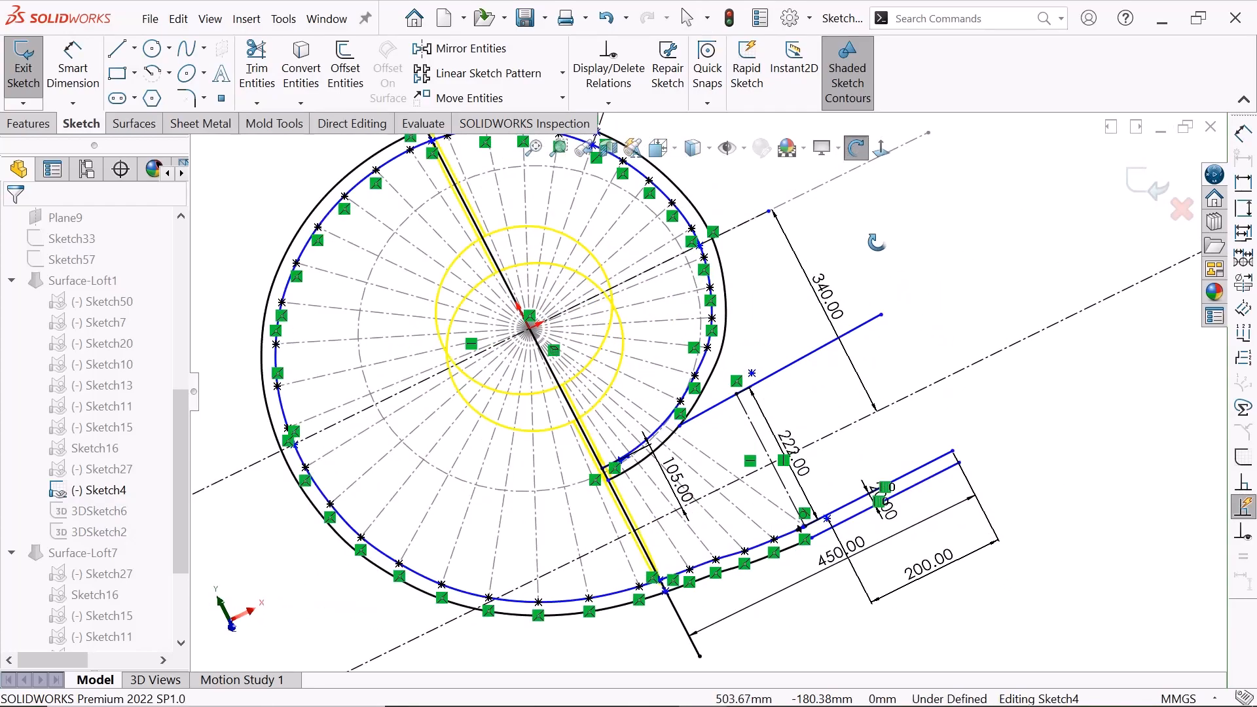
- Exit Sketch4 with a rebuild anyway and examine how the spiral guides pass through the sections around the cylinder
right_click(875, 242)
left_click(891, 256)
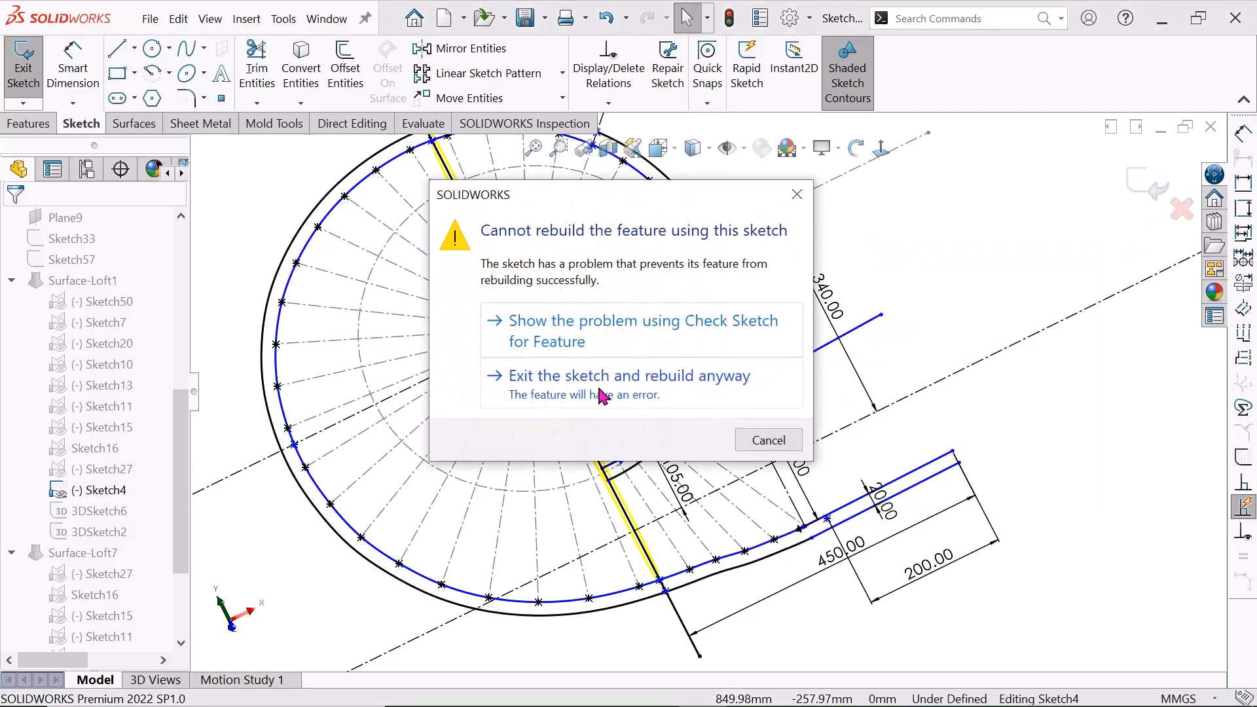
left_click(602, 396)
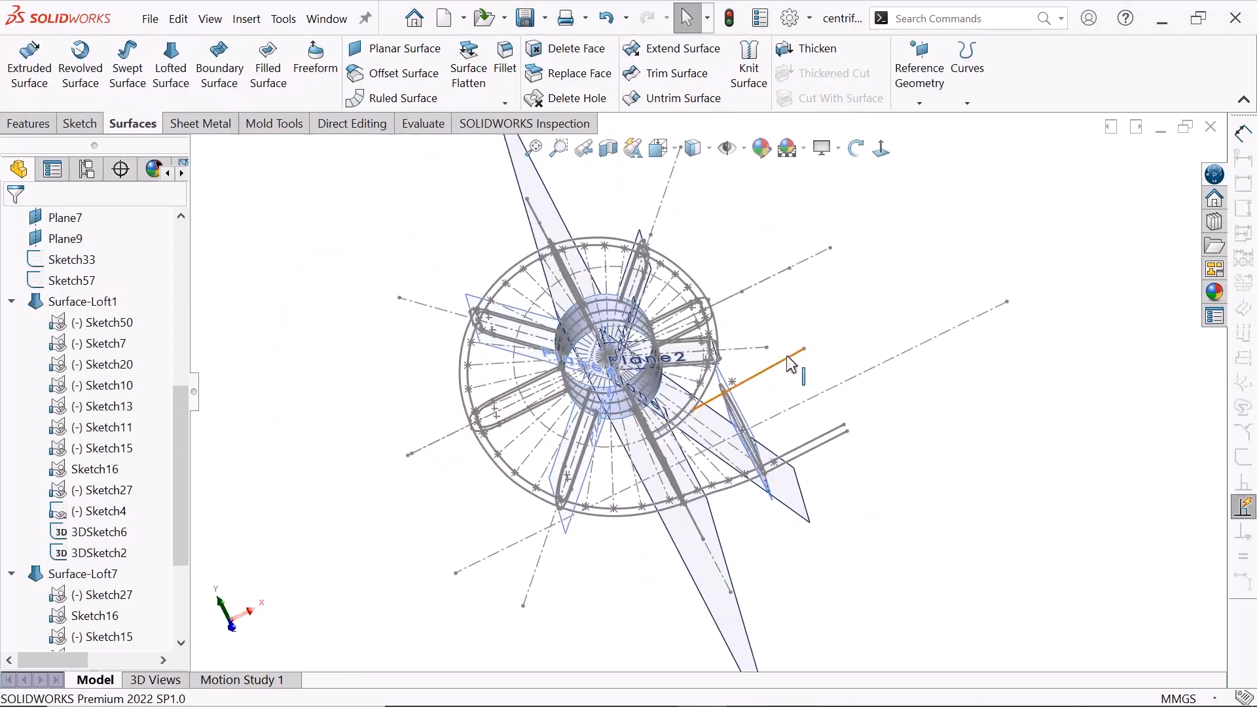
scroll(291, 508, "up", 1)
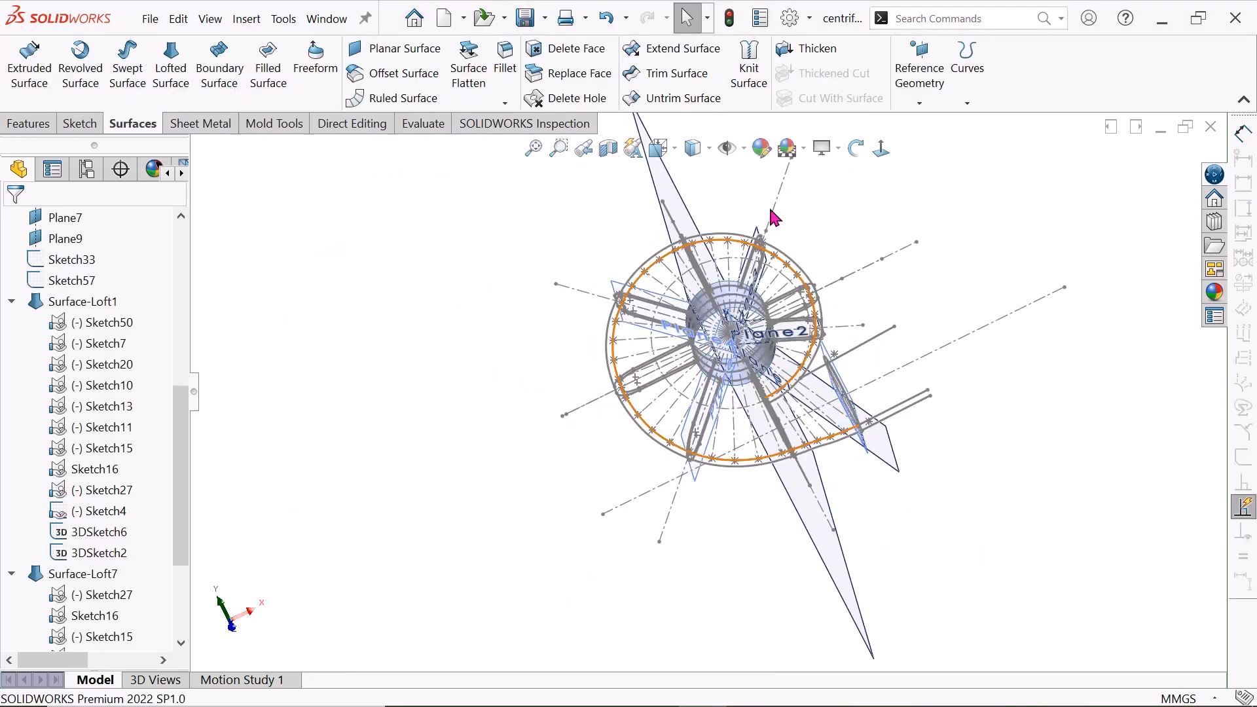
left_click(855, 148)
left_click_drag(851, 186, 482, 299)
right_click(420, 318)
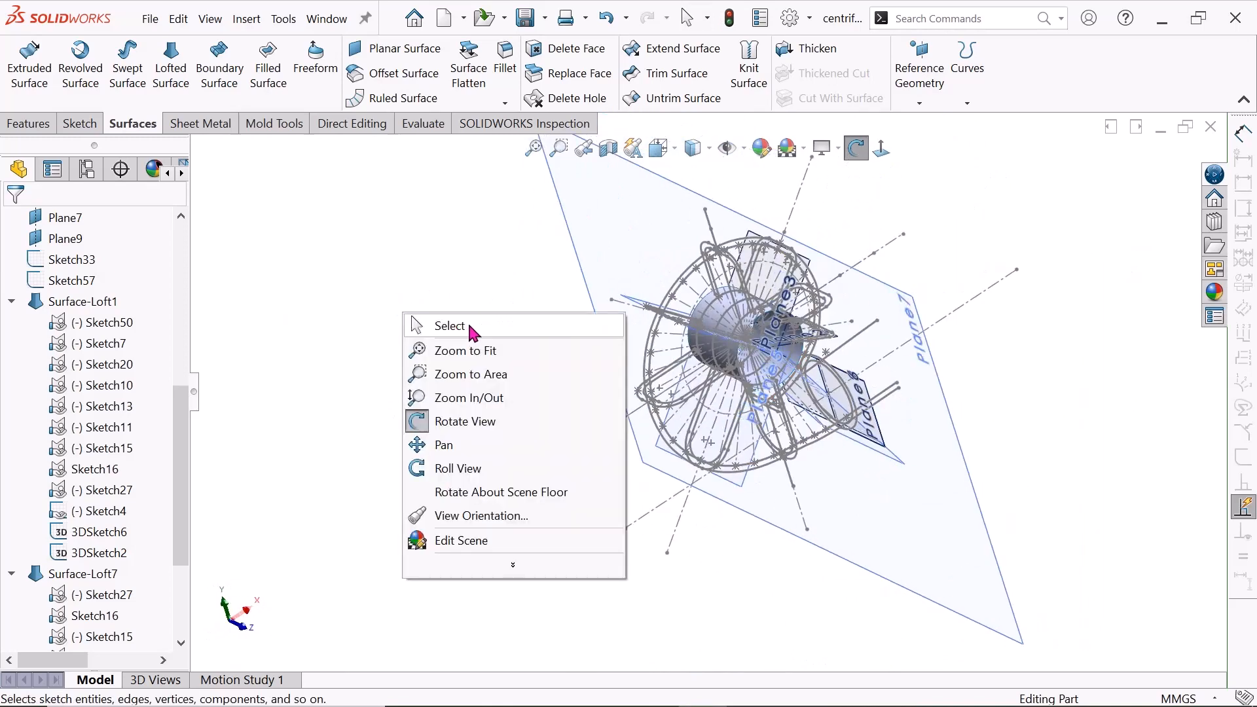
left_click(467, 320)
scroll(654, 452, "down", 3)
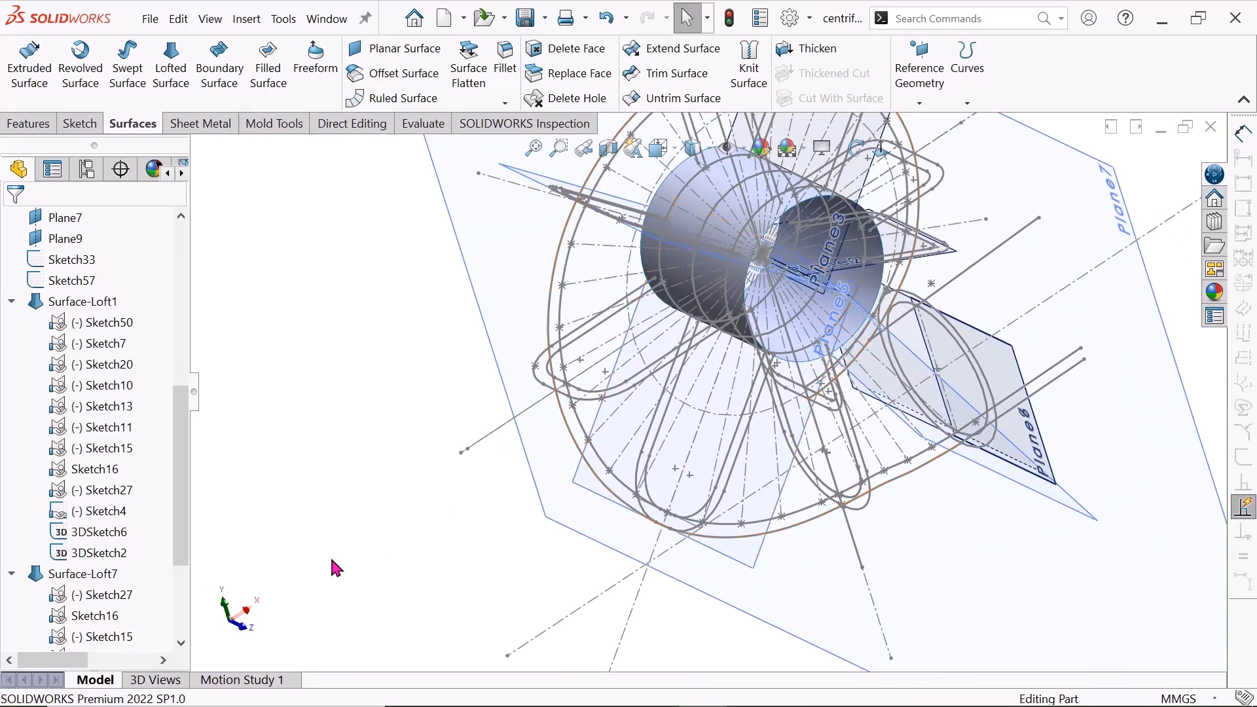
- Go through Surface-Loft7's sketches, highlighting 3DSketch7, Sketch4, Sketch50, Sketch7, Sketch20, Sketch10 and Sketch15 in the model
left_click_drag(182, 552, 178, 661)
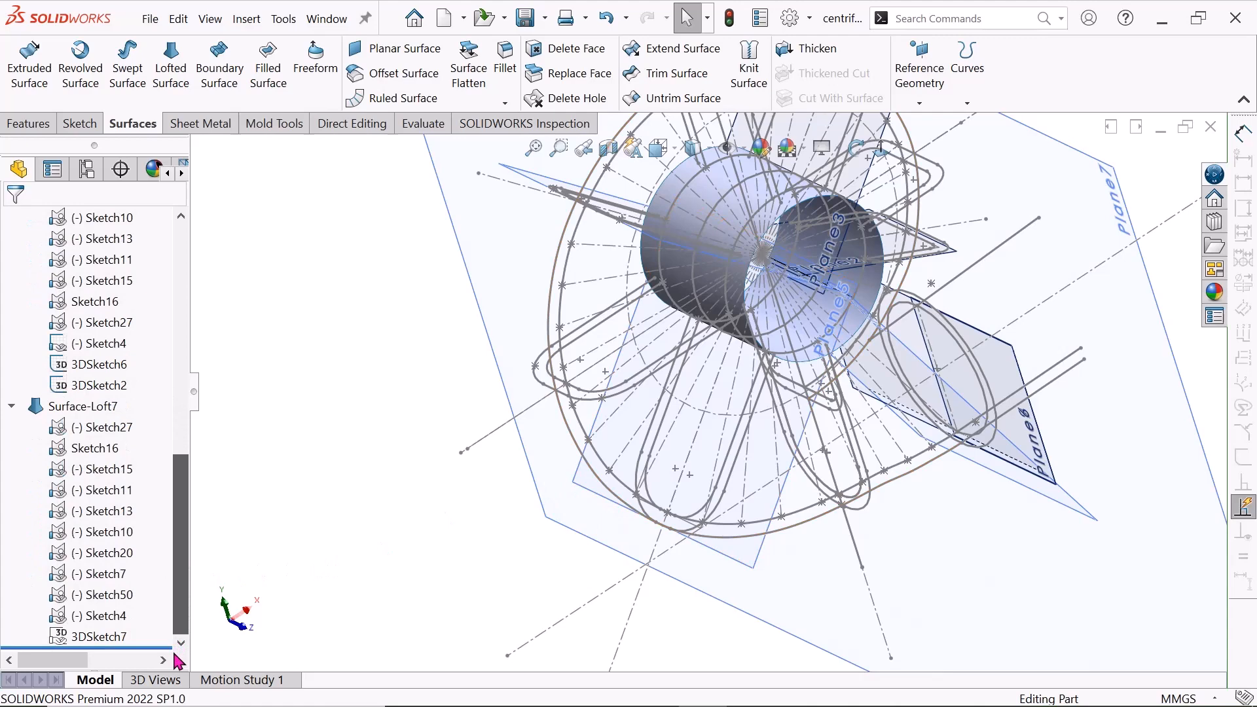
left_click(98, 636)
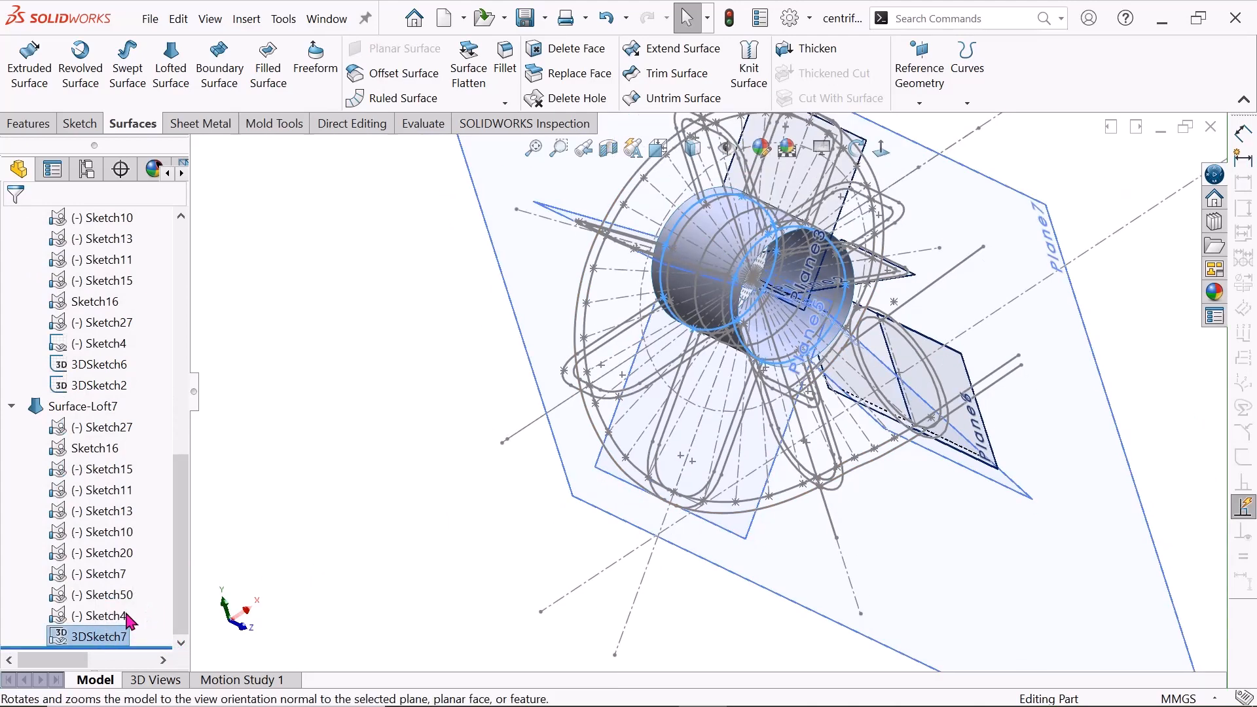
left_click(119, 617)
left_click(95, 594)
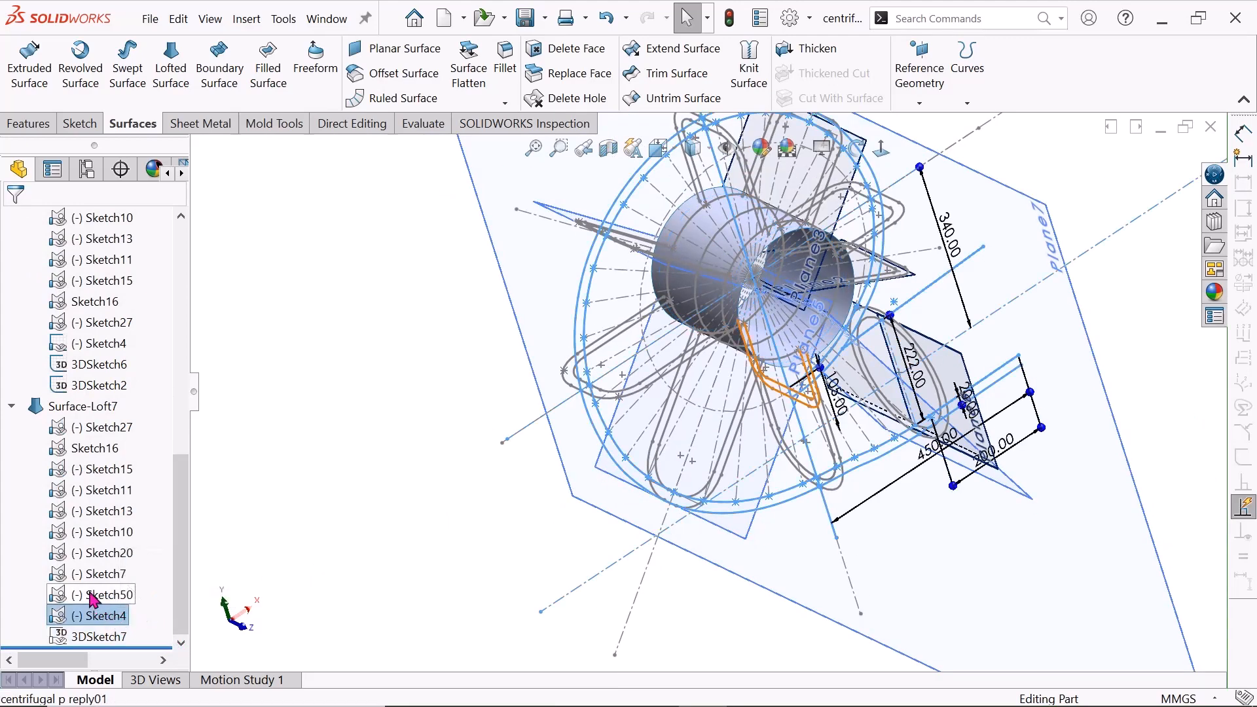
left_click(87, 576)
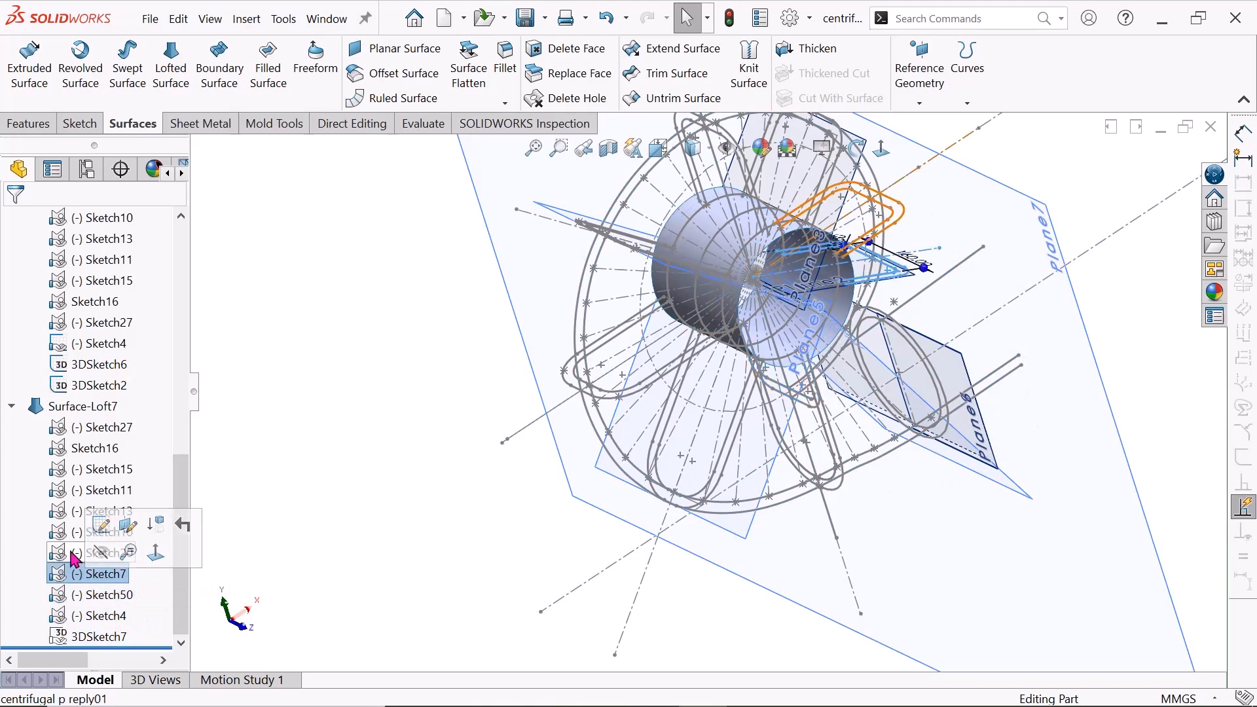
left_click(80, 553)
left_click(71, 532)
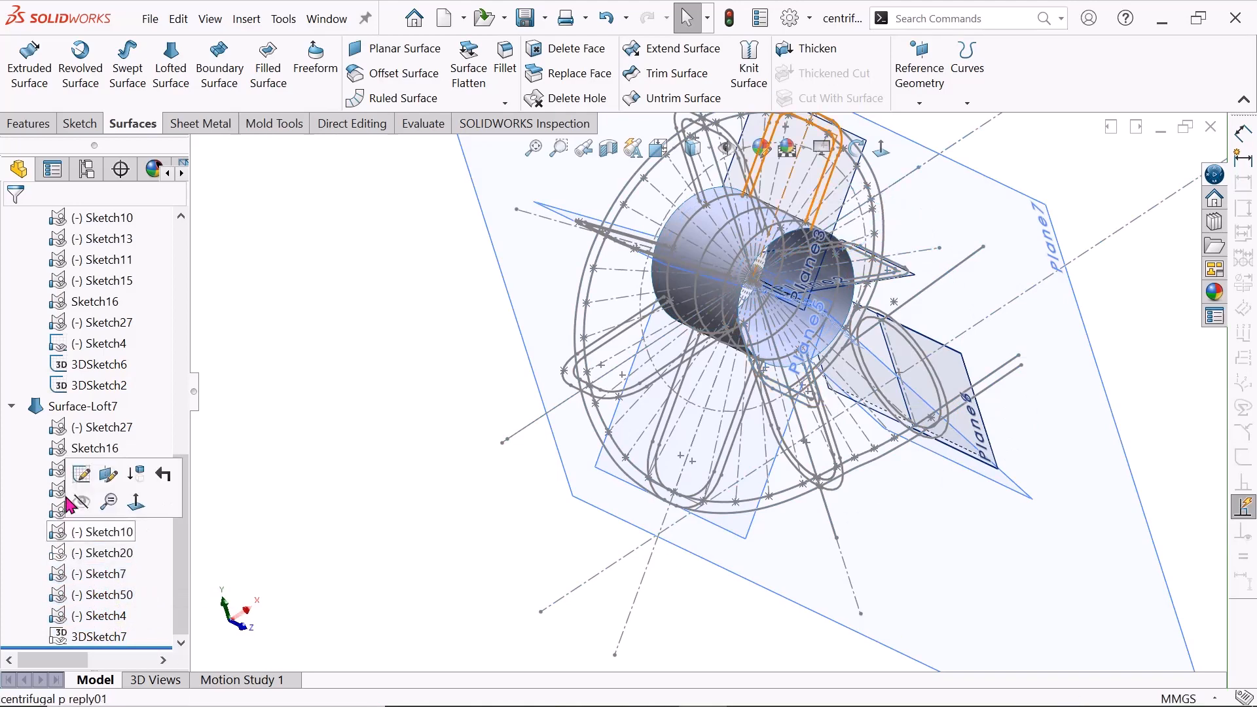
left_click(77, 468)
scroll(270, 381, "up", 2)
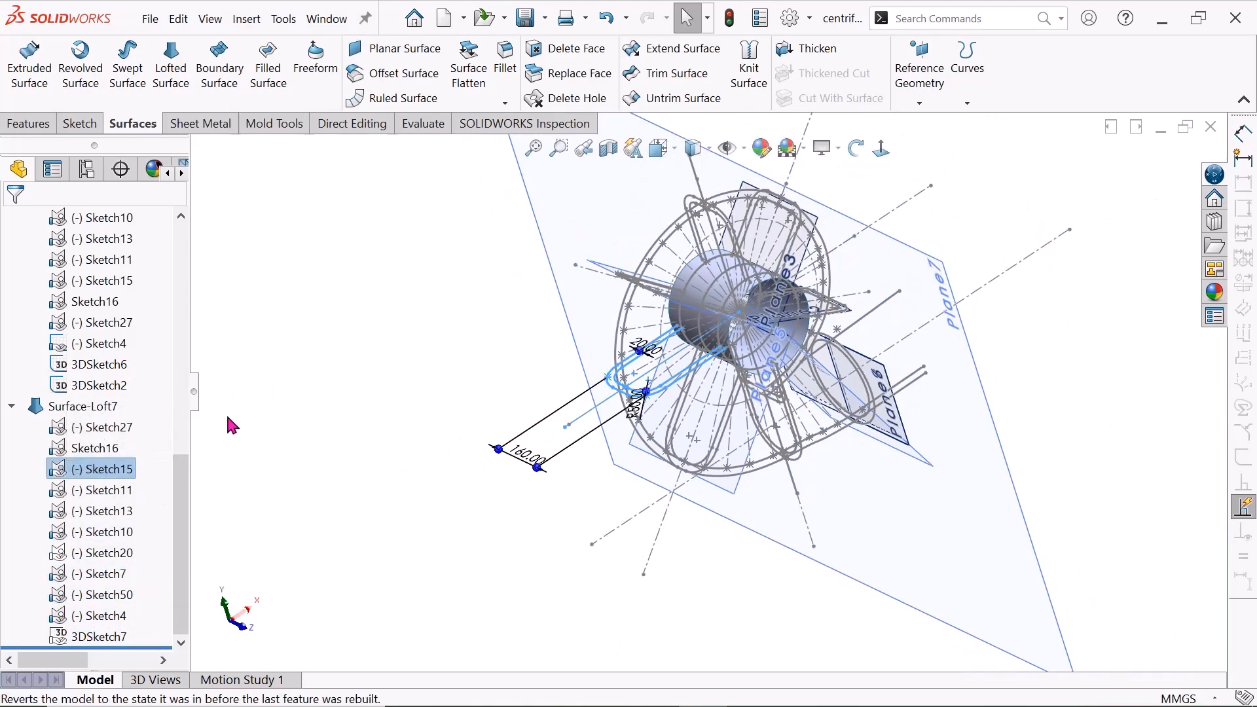
- Find the base construction Sketch2 near the start of the feature tree and open it for editing
left_click_drag(185, 464, 203, 265)
left_click(95, 364)
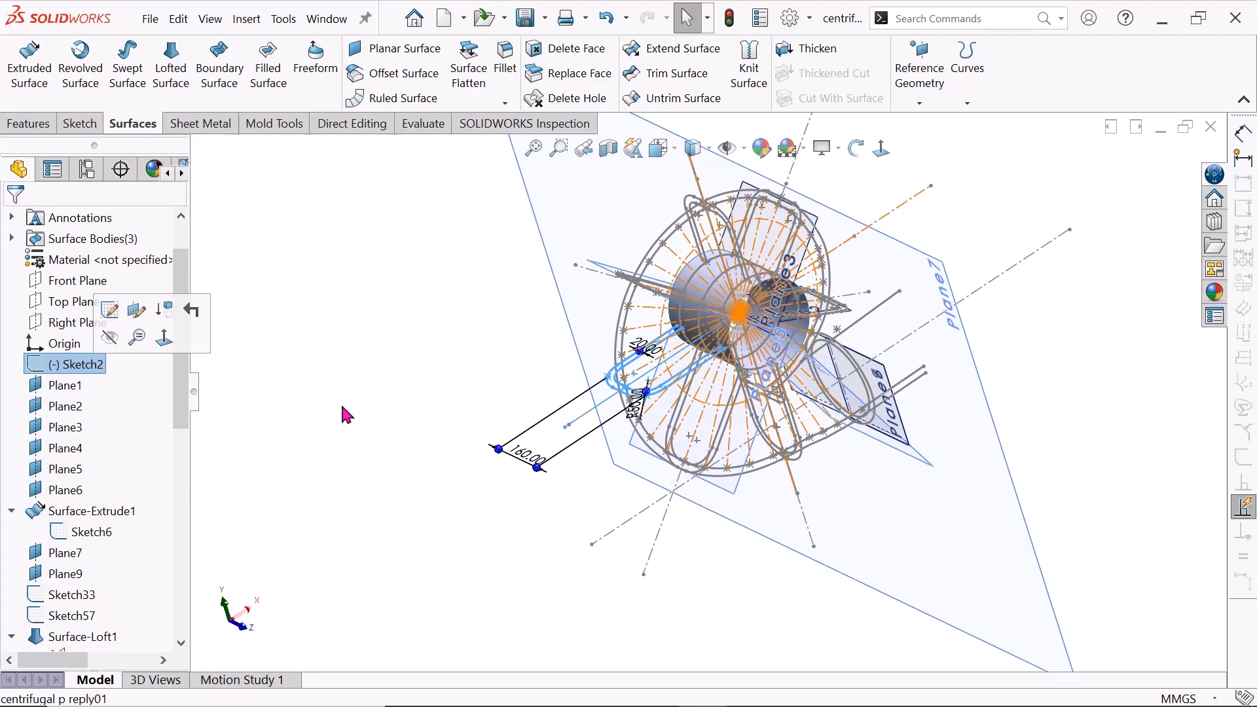
left_click(93, 365)
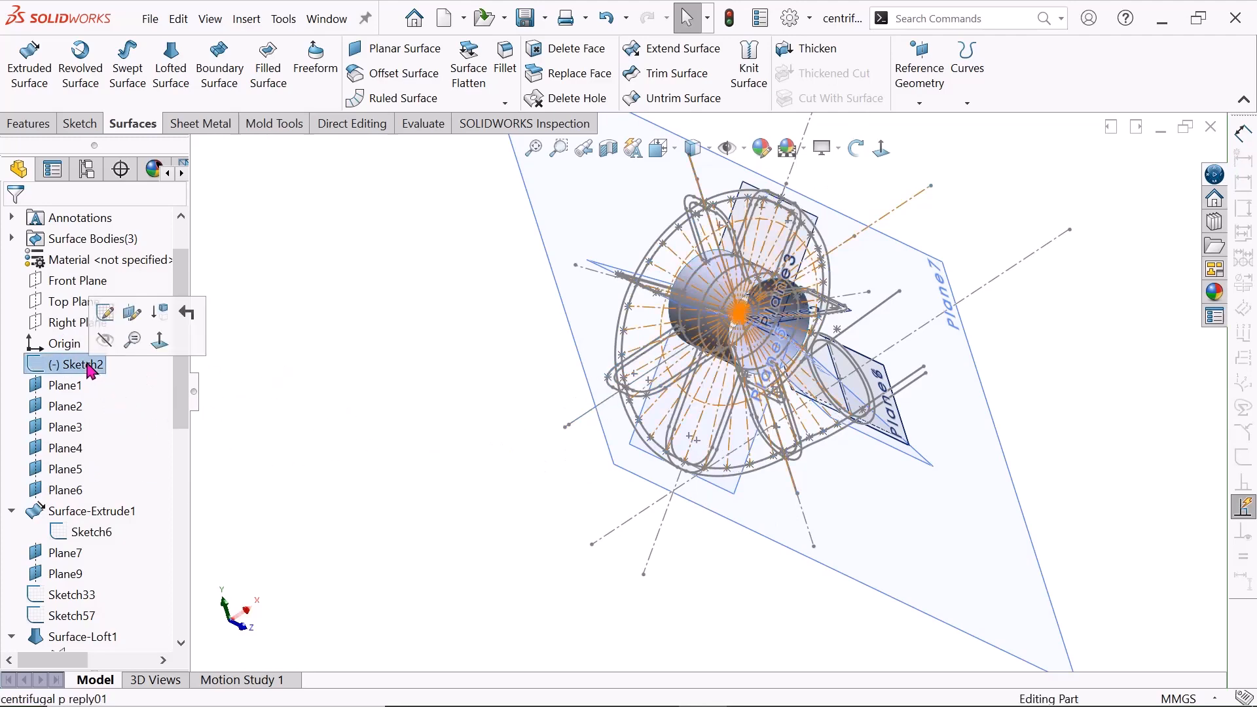
left_click(104, 314)
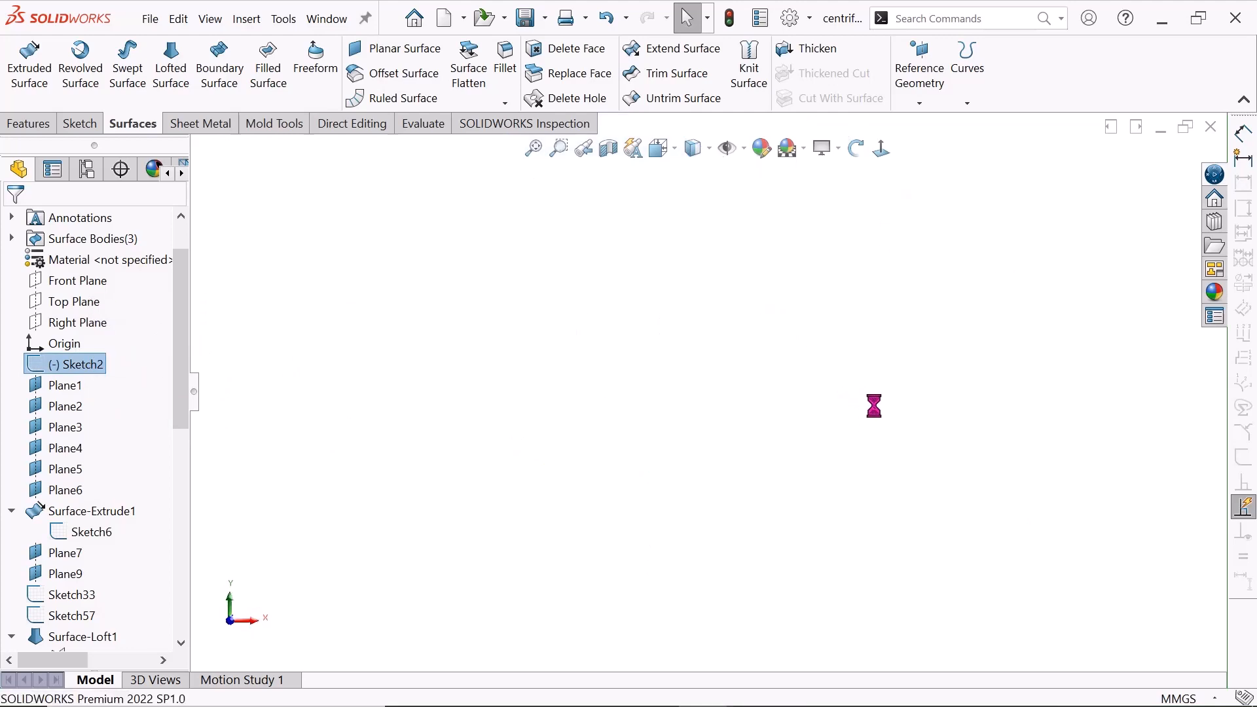
scroll(724, 400, "down", 3)
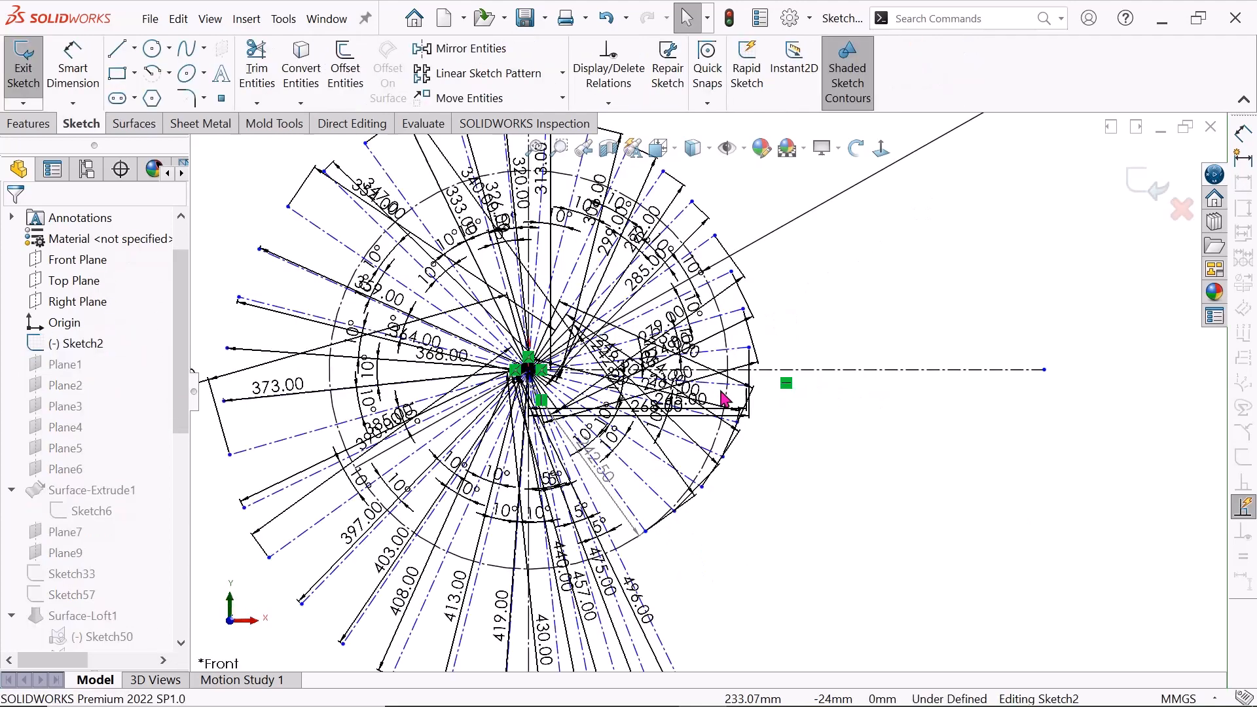
- Examine the lengths and angular spacing of Sketch2's radial construction lines around the centre circle
scroll(723, 399, "down", 3)
scroll(560, 468, "up", 4)
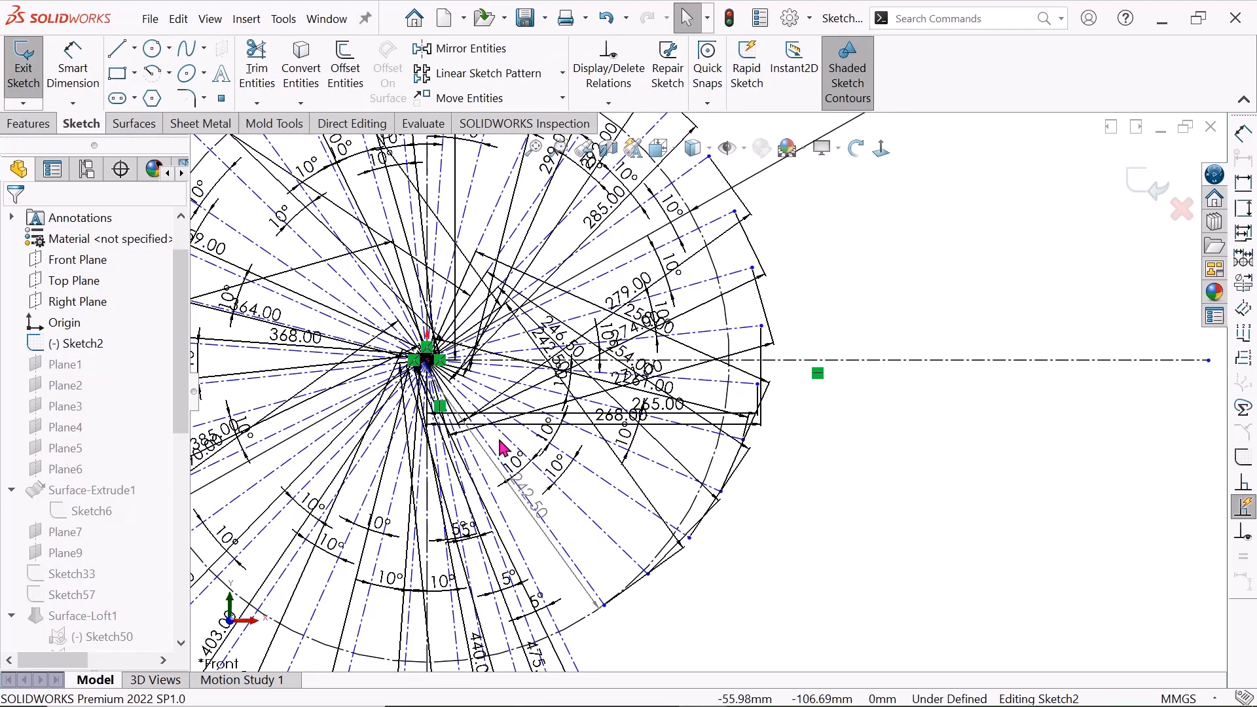
scroll(460, 414, "up", 2)
scroll(461, 409, "down", 2)
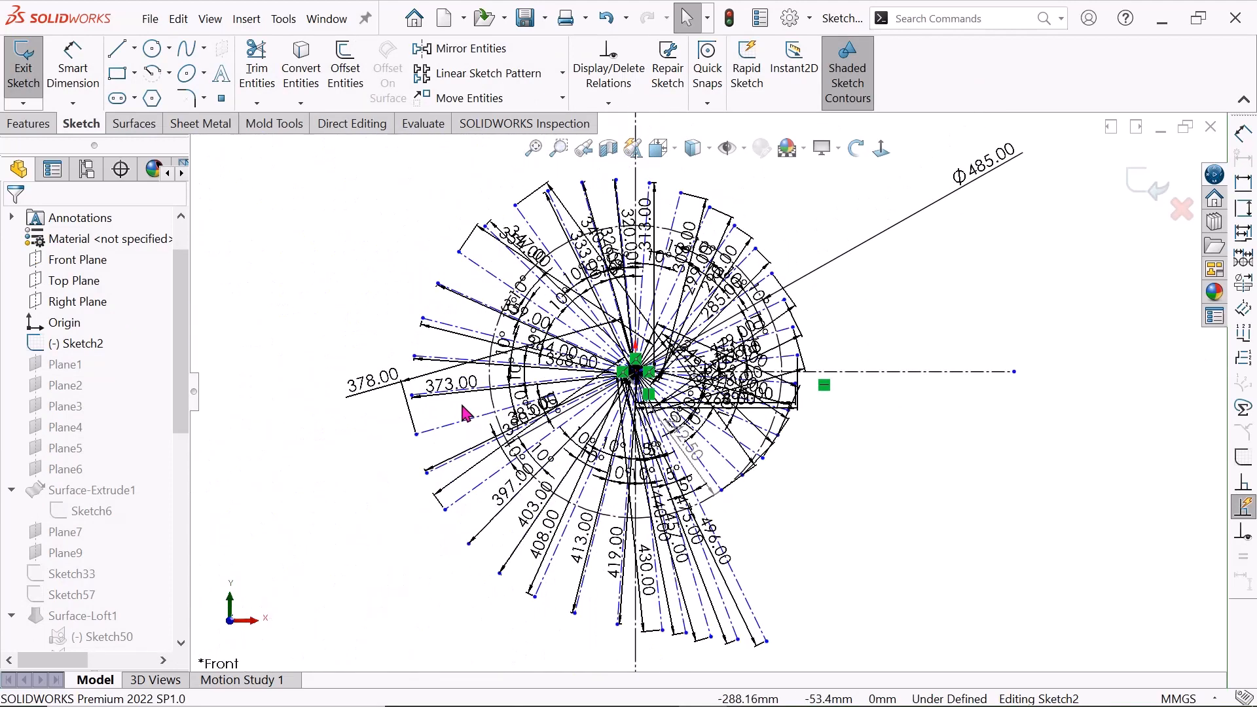
scroll(700, 386, "up", 1)
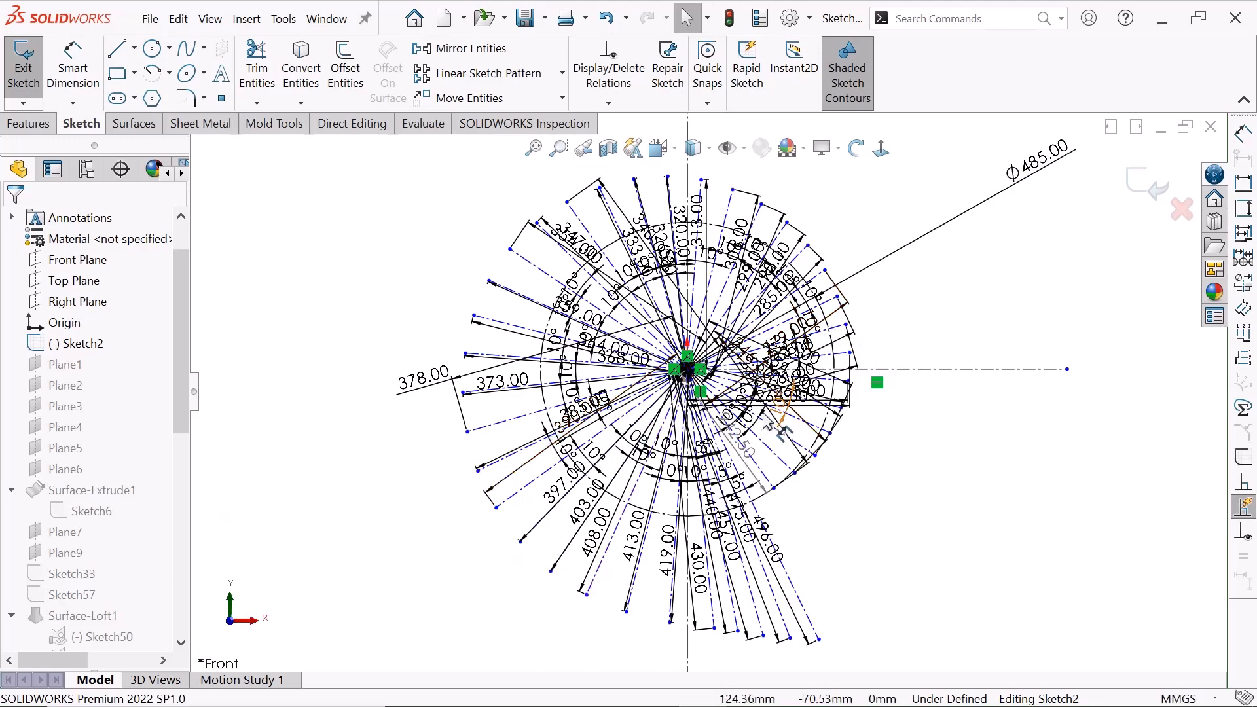
scroll(785, 419, "down", 1)
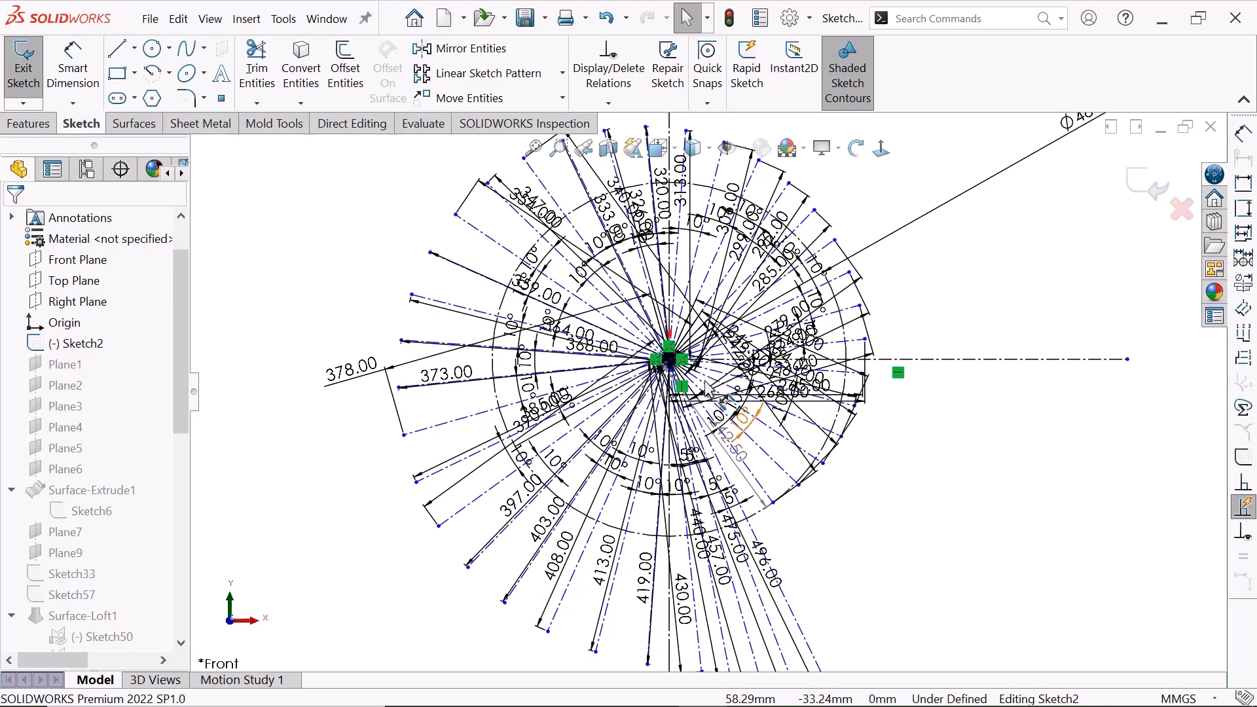
scroll(705, 385, "up", 1)
scroll(700, 373, "down", 1)
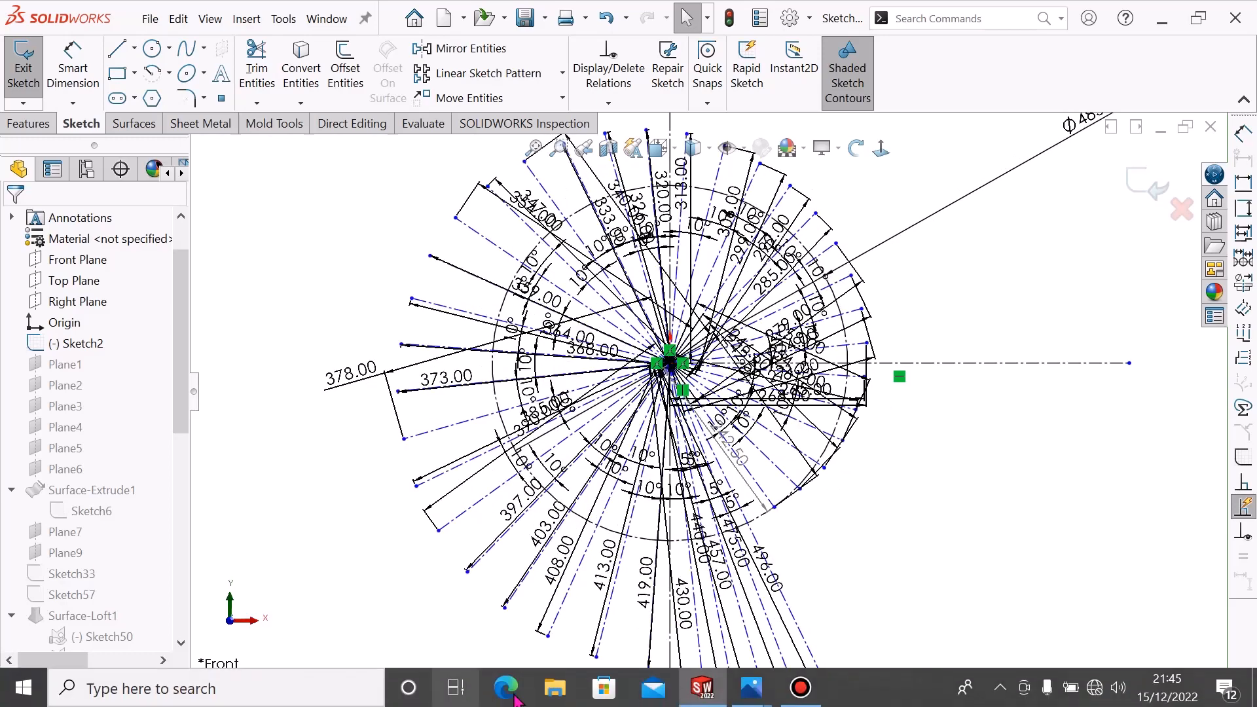
- Switch to the 03-Корпус-крышка theoretical drawing image, check its volute angles and radii table, and return to the SOLIDWORKS sketch
mouse_move(759, 686)
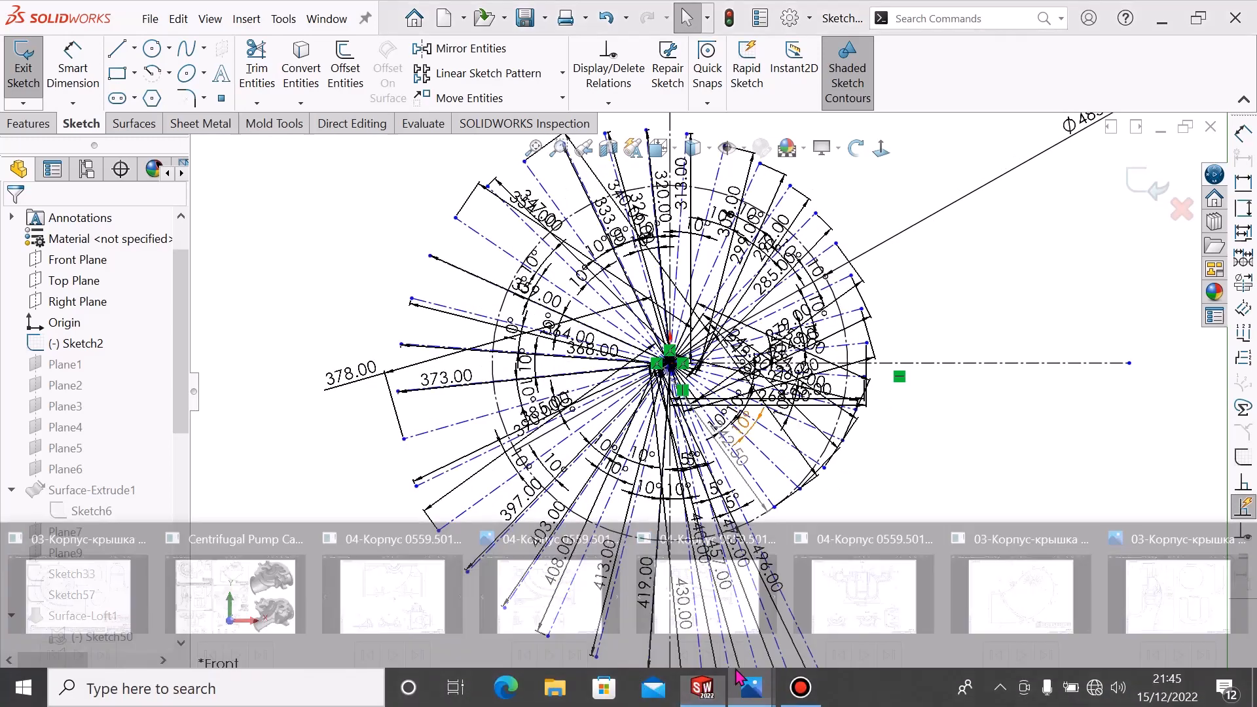
left_click(75, 592)
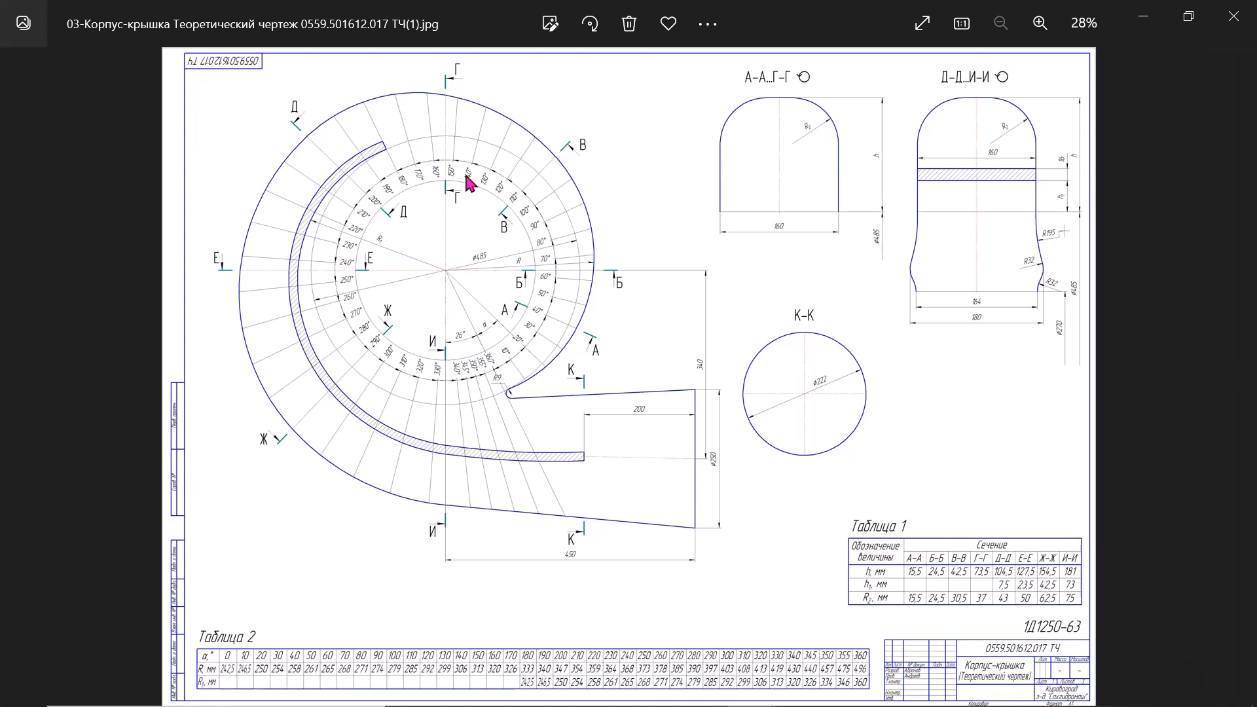
left_click(1143, 16)
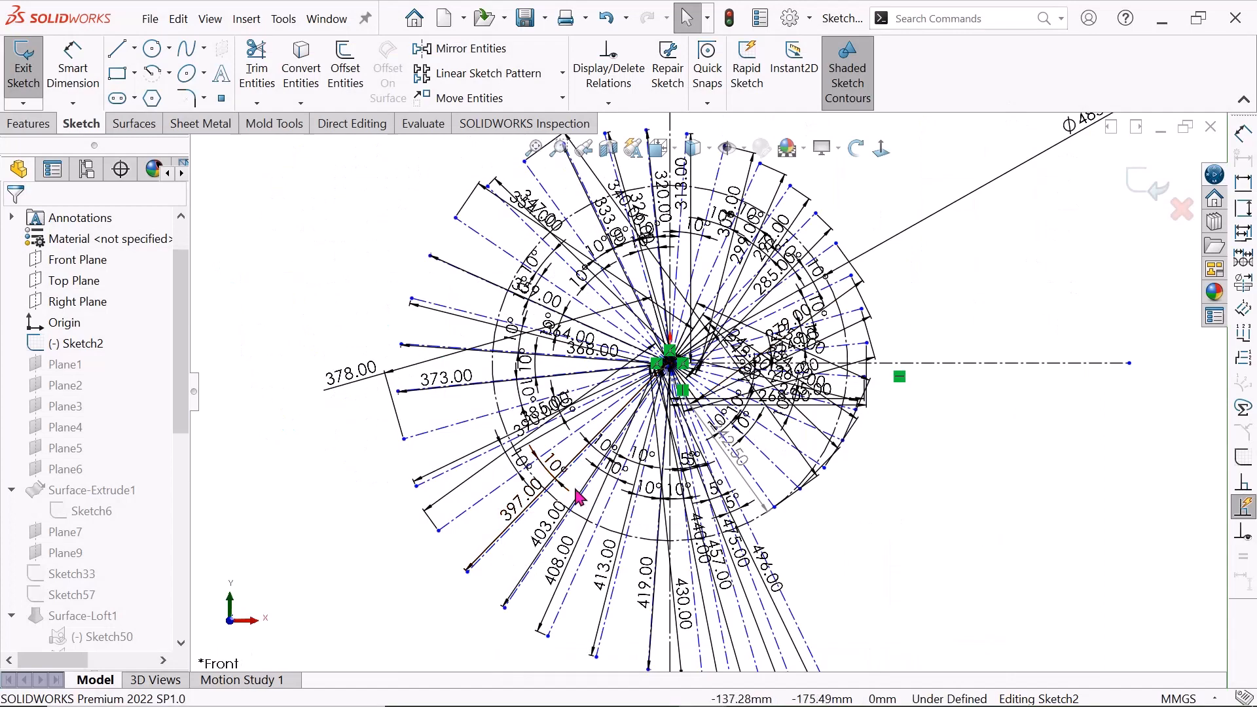
- Review Sketch2's radial lines and their dimensions against the drawing, collapsing the command ribbon for more room
scroll(642, 499, "up", 1)
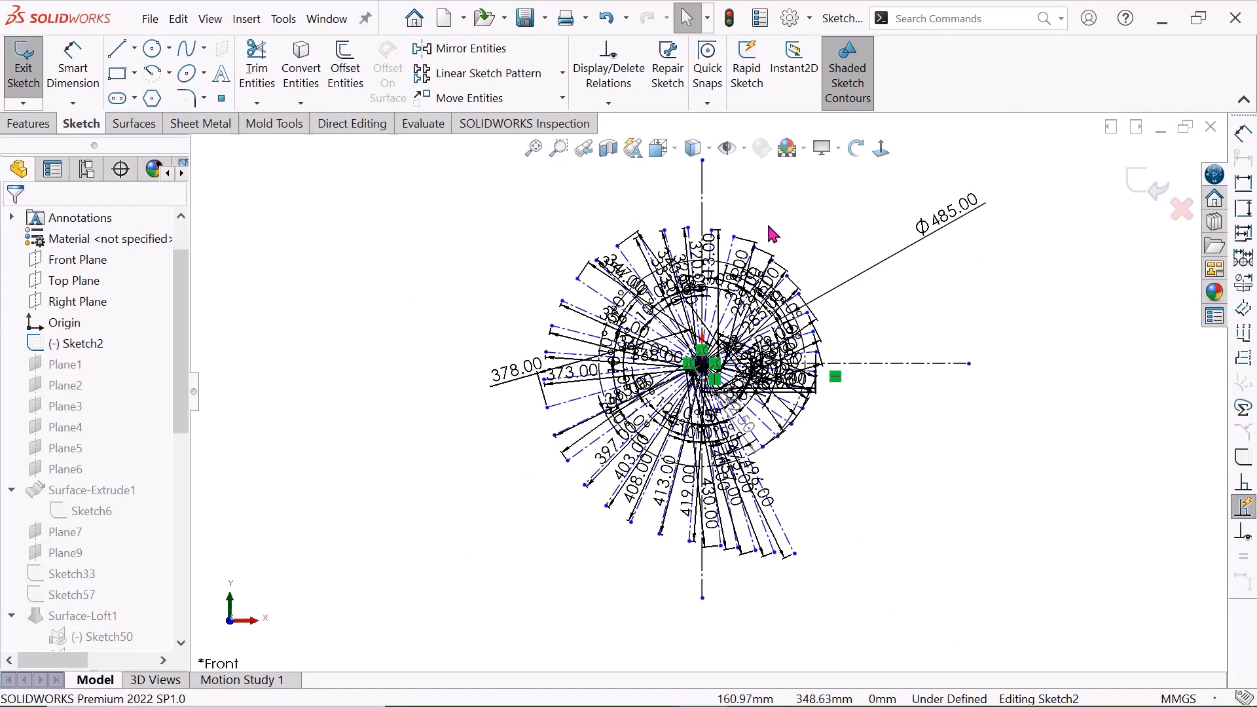
scroll(776, 242, "up", 2)
scroll(638, 576, "down", 4)
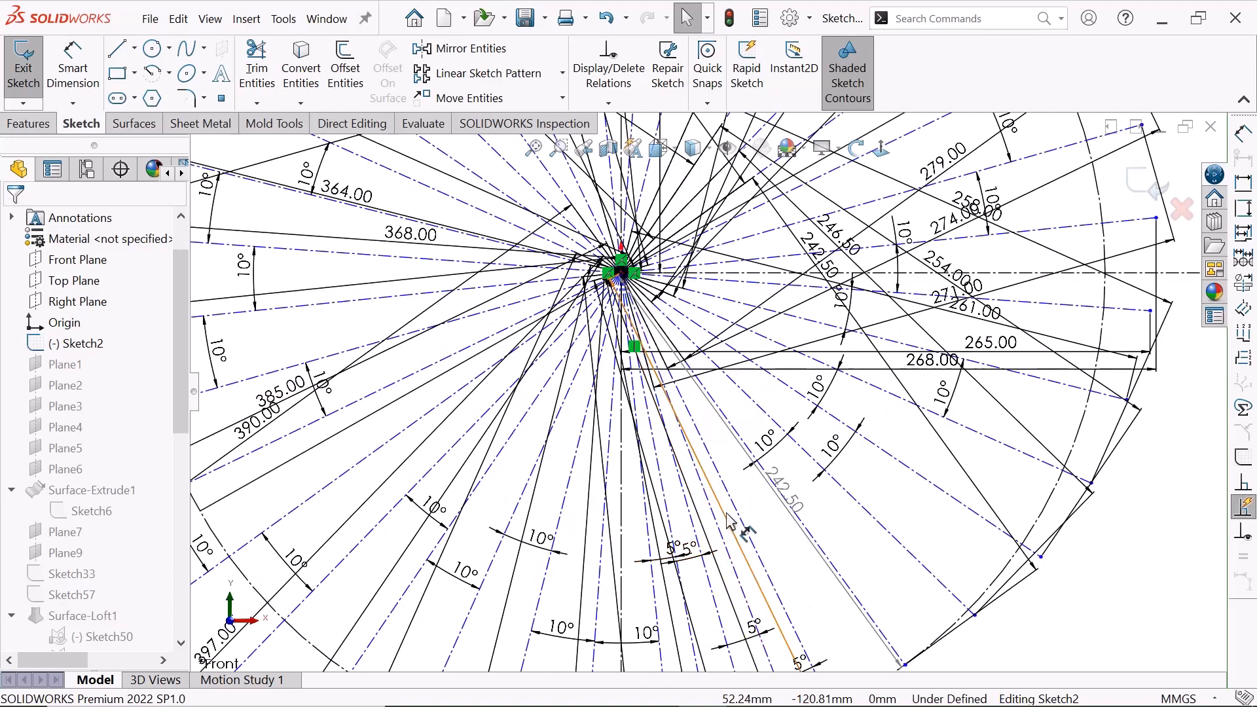
scroll(730, 520, "up", 3)
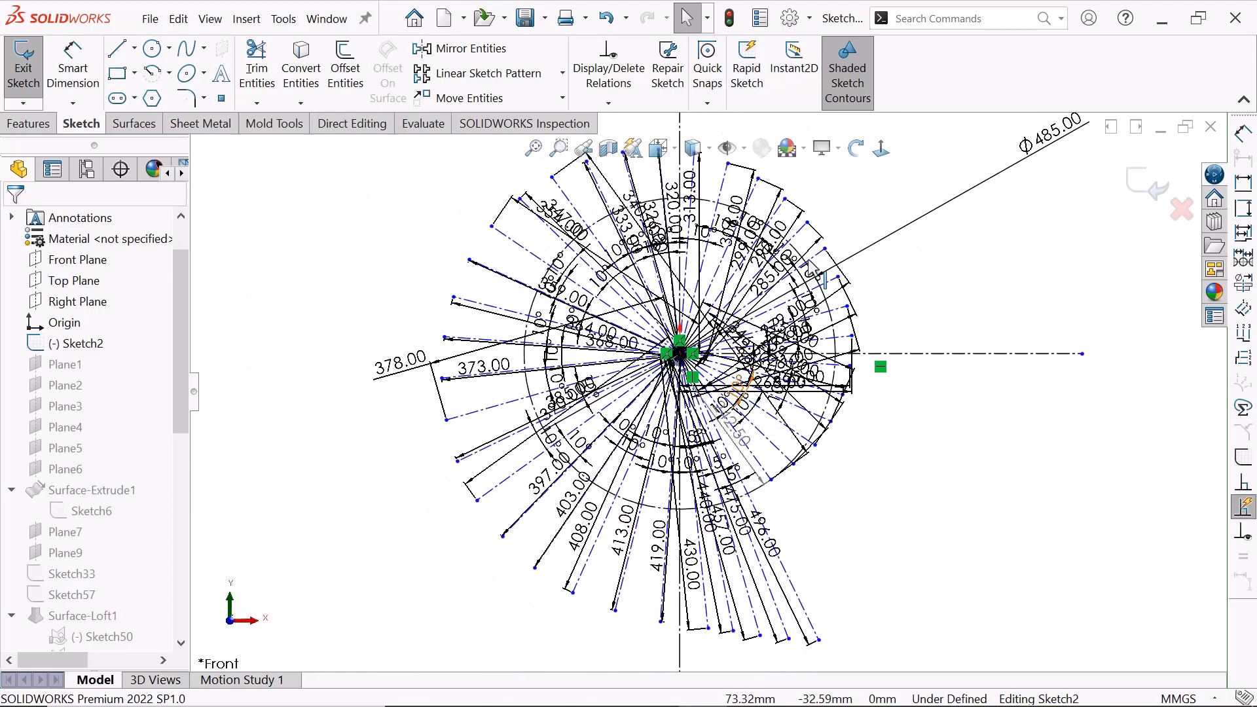
left_click(1243, 102)
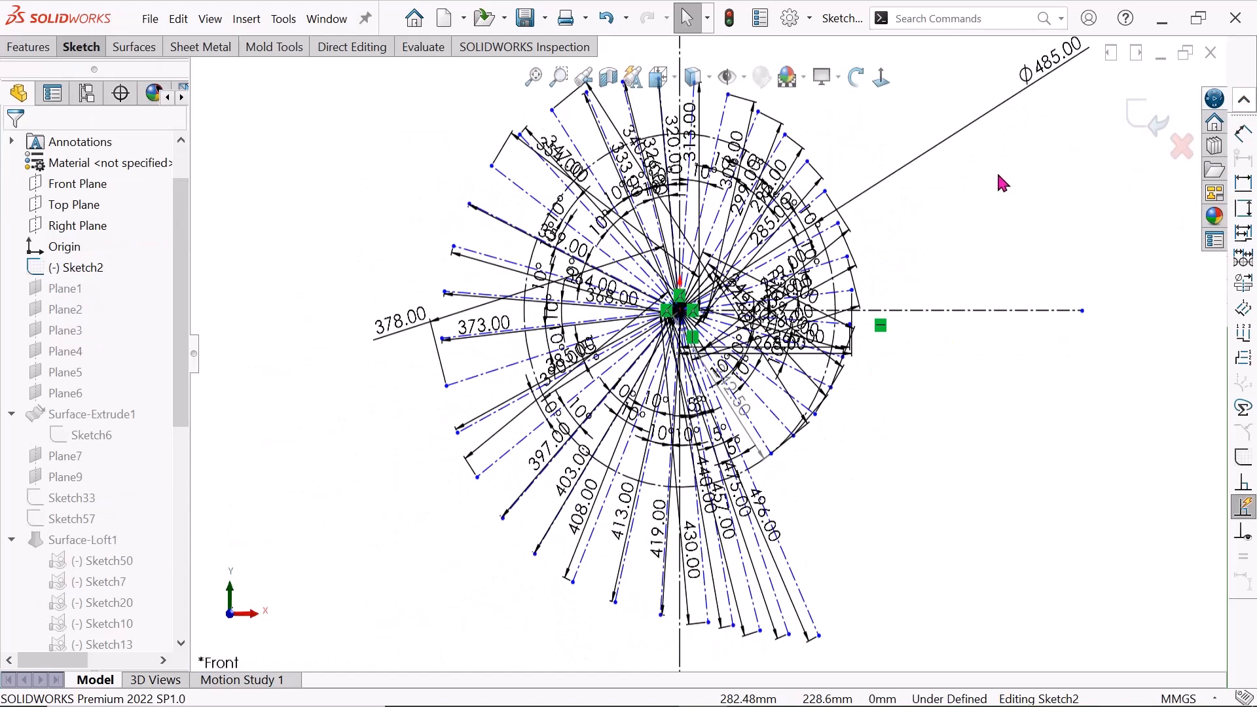
scroll(632, 522, "up", 1)
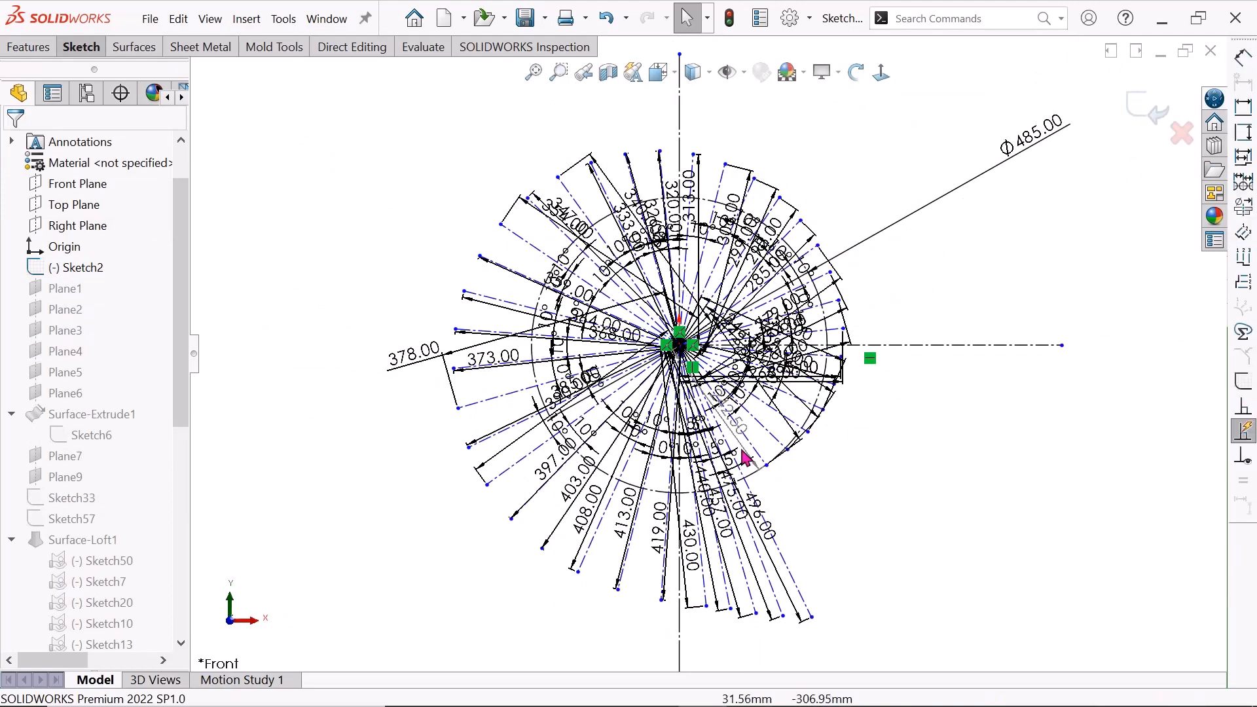
- Look over the complete radial line layout and dimensions of Sketch2, and exit the sketch
scroll(667, 252, "down", 1)
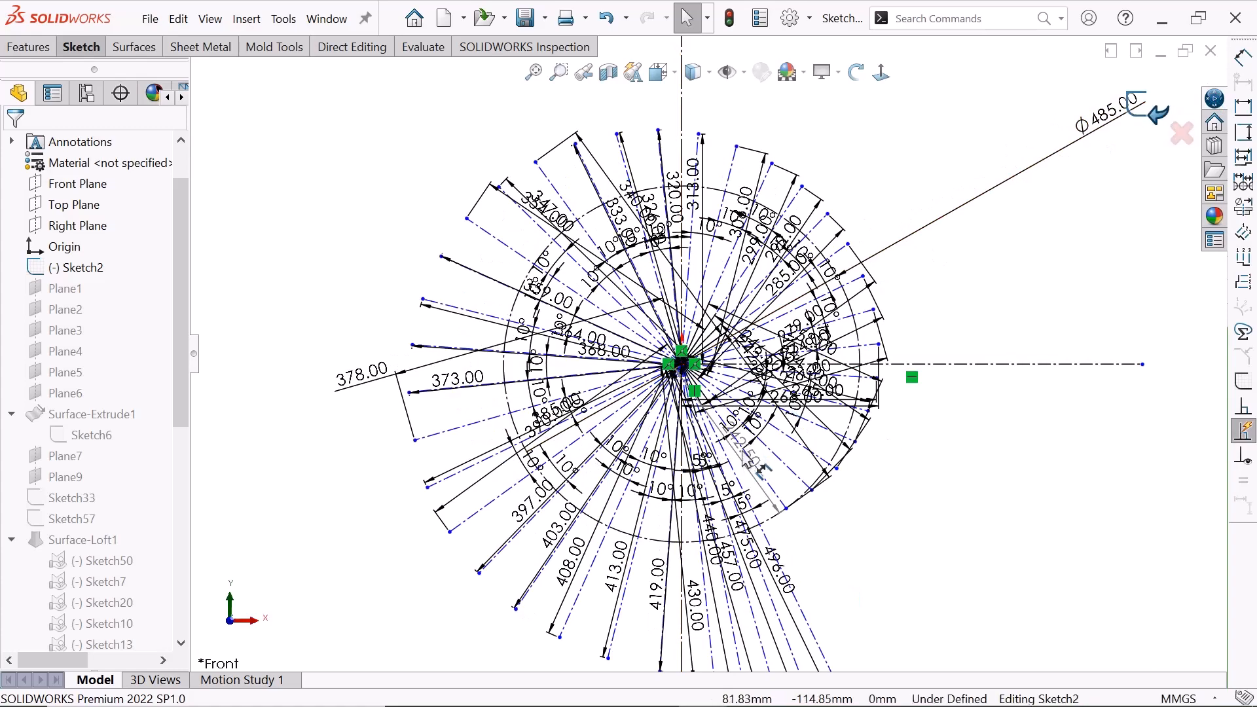
scroll(747, 469, "down", 1)
scroll(742, 504, "up", 2)
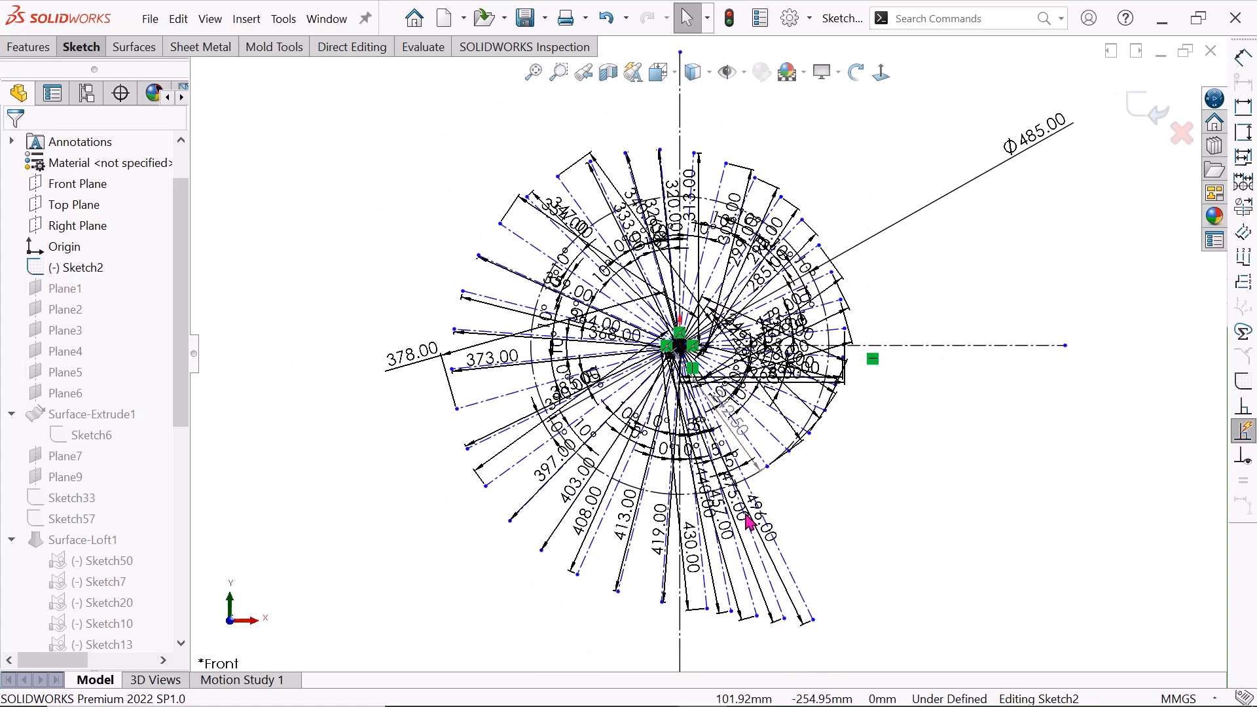
scroll(769, 453, "up", 2)
scroll(688, 406, "down", 3)
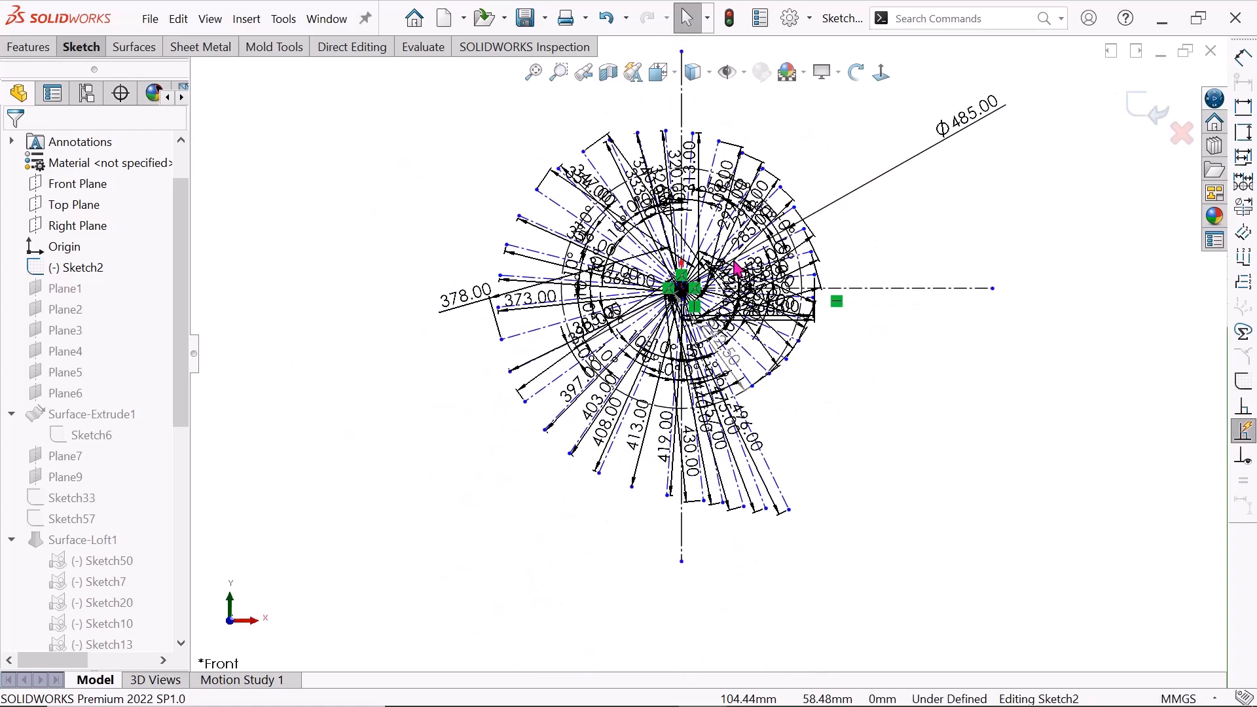
scroll(653, 192, "down", 3)
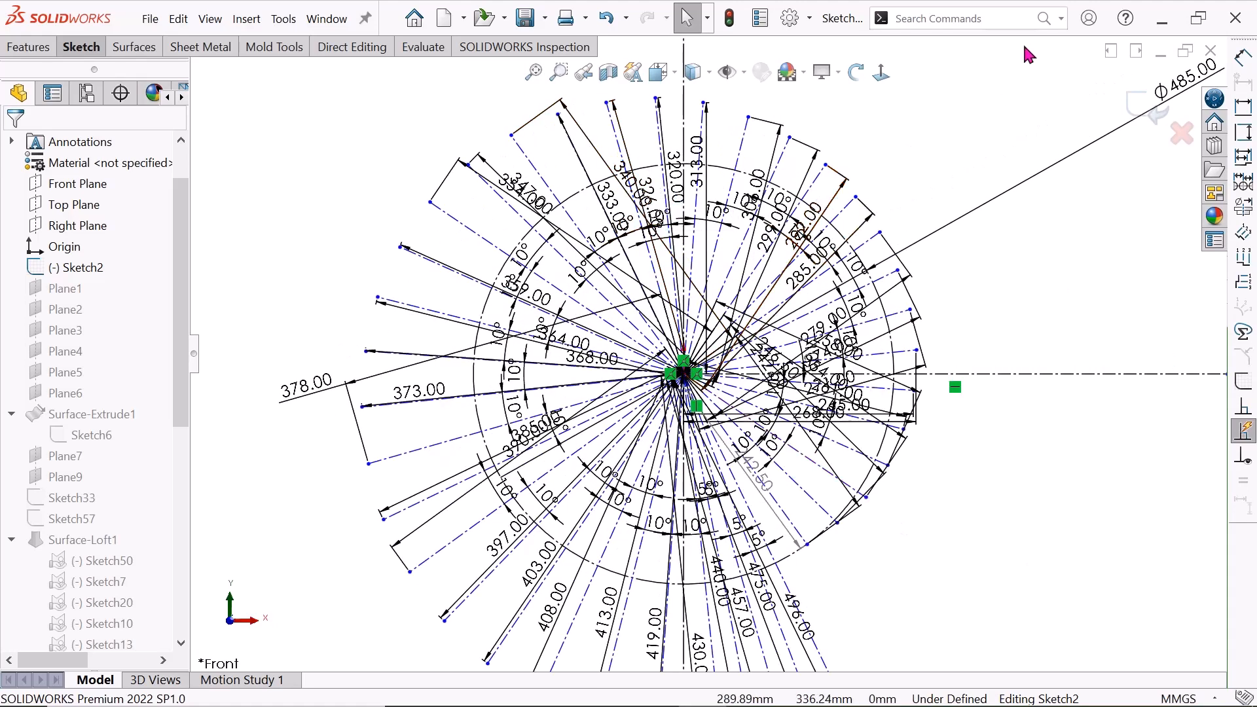
left_click(1139, 104)
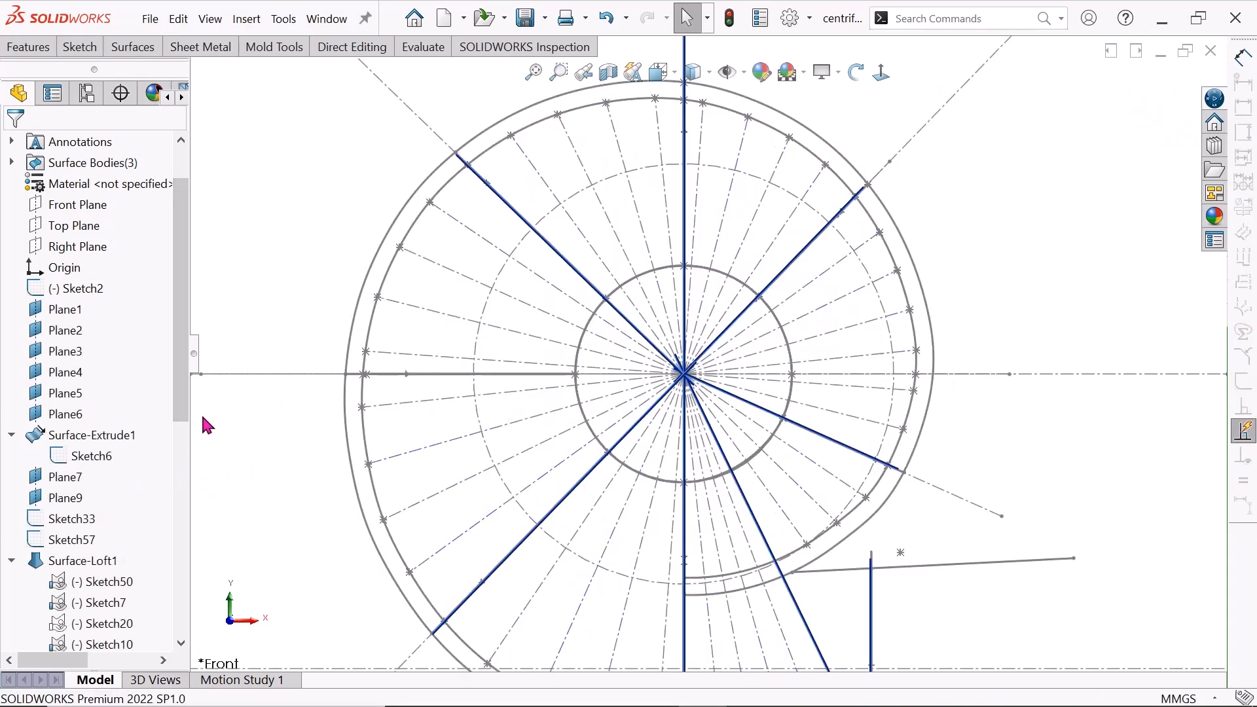
- Highlight Plane7, Plane9, Sketch33 and Surface-Extrude1's circle Sketch6 in turn to inspect their geometry in the model
left_click(58, 478)
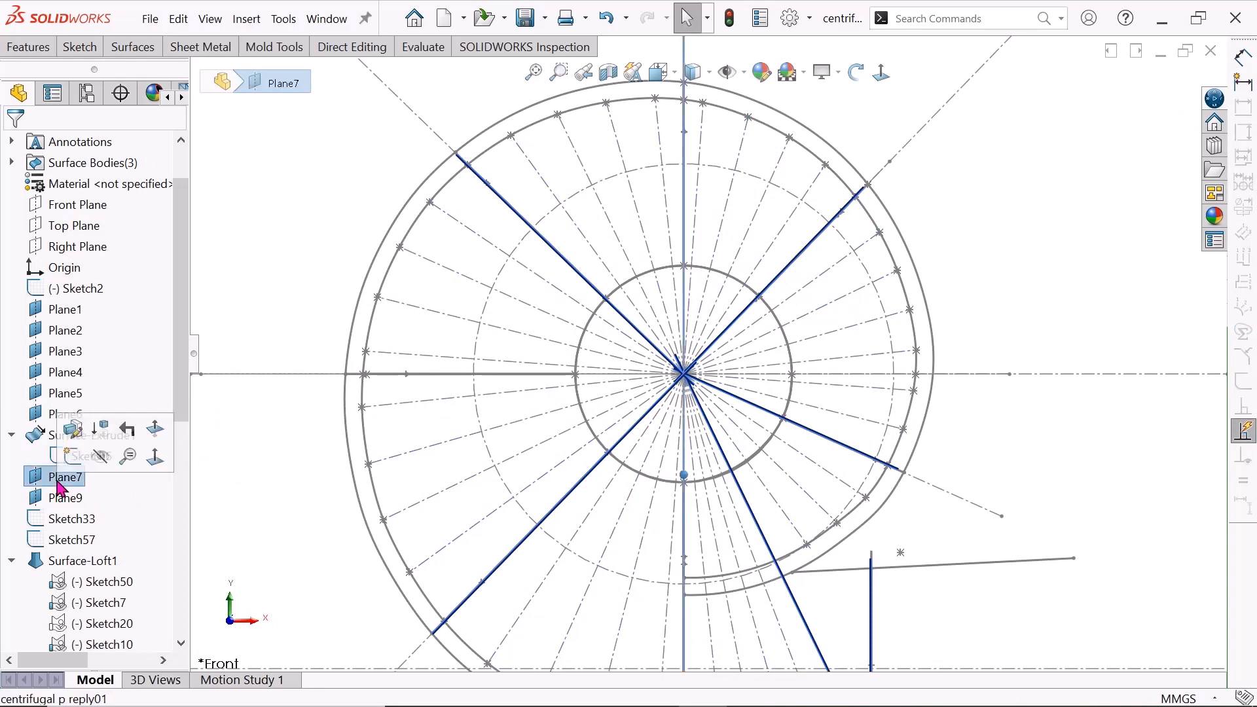
left_click(57, 501)
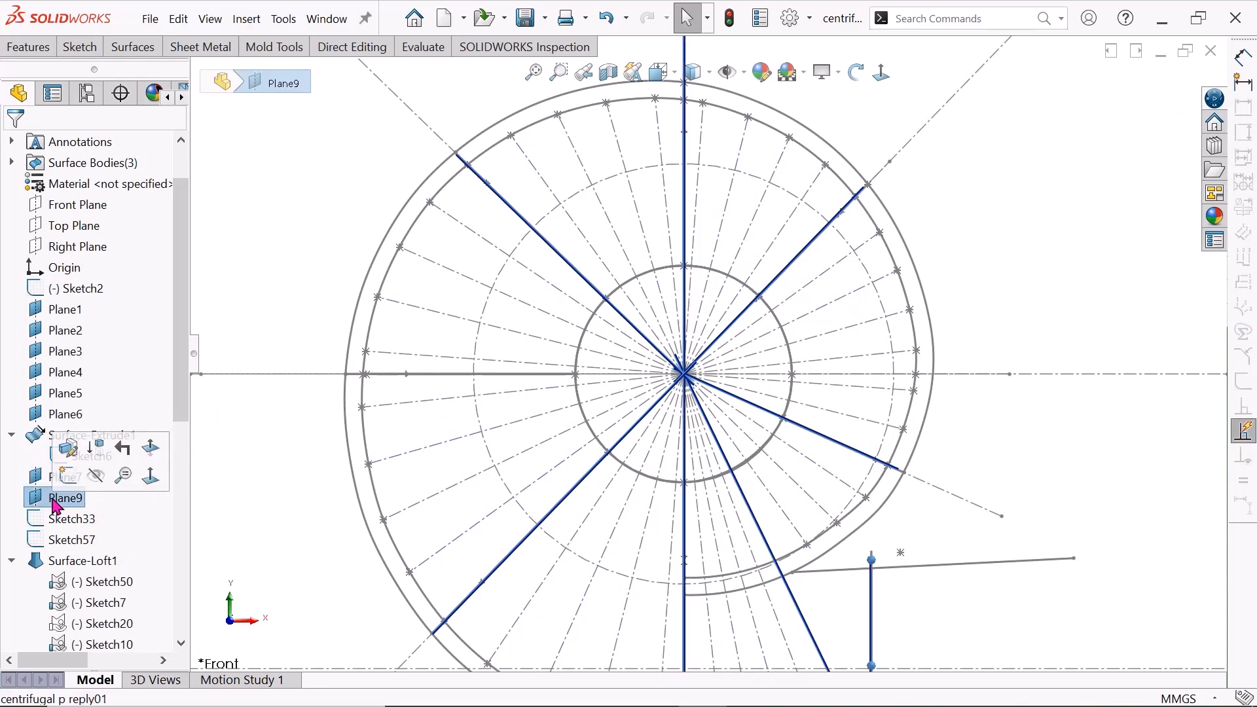
left_click(72, 520)
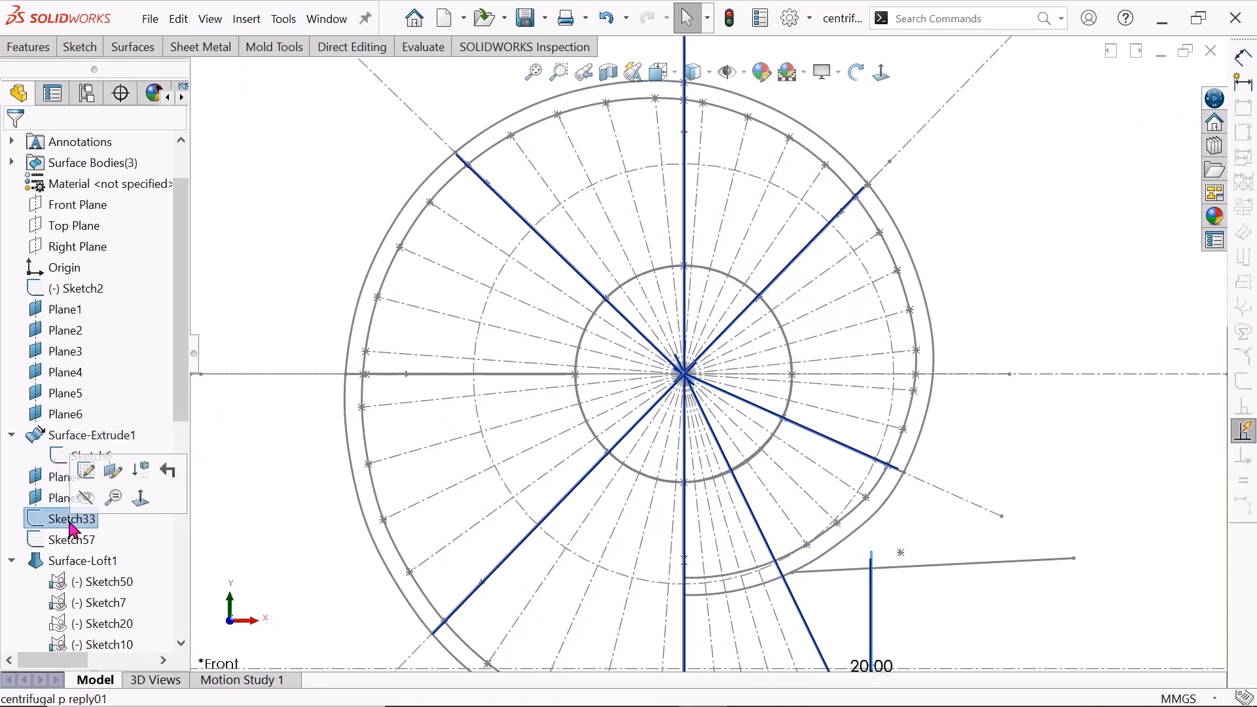
scroll(72, 528, "up", 1)
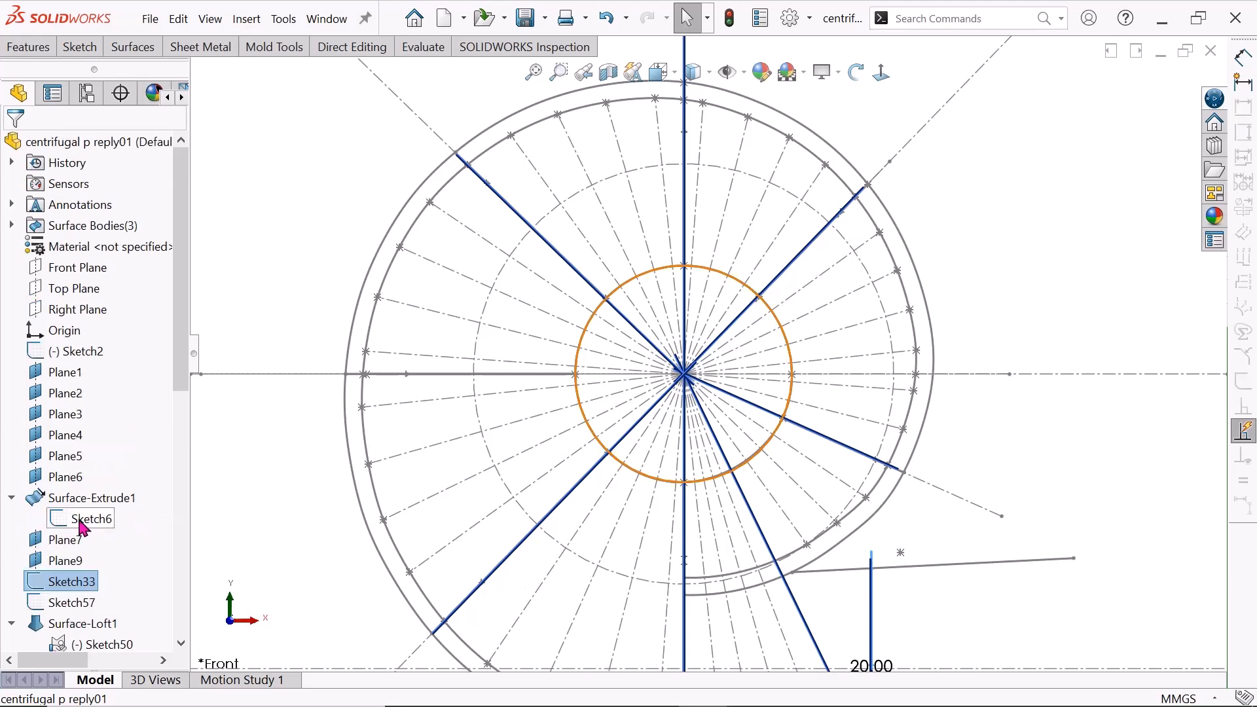
scroll(82, 527, "down", 5)
scroll(79, 367, "up", 5)
left_click(71, 524)
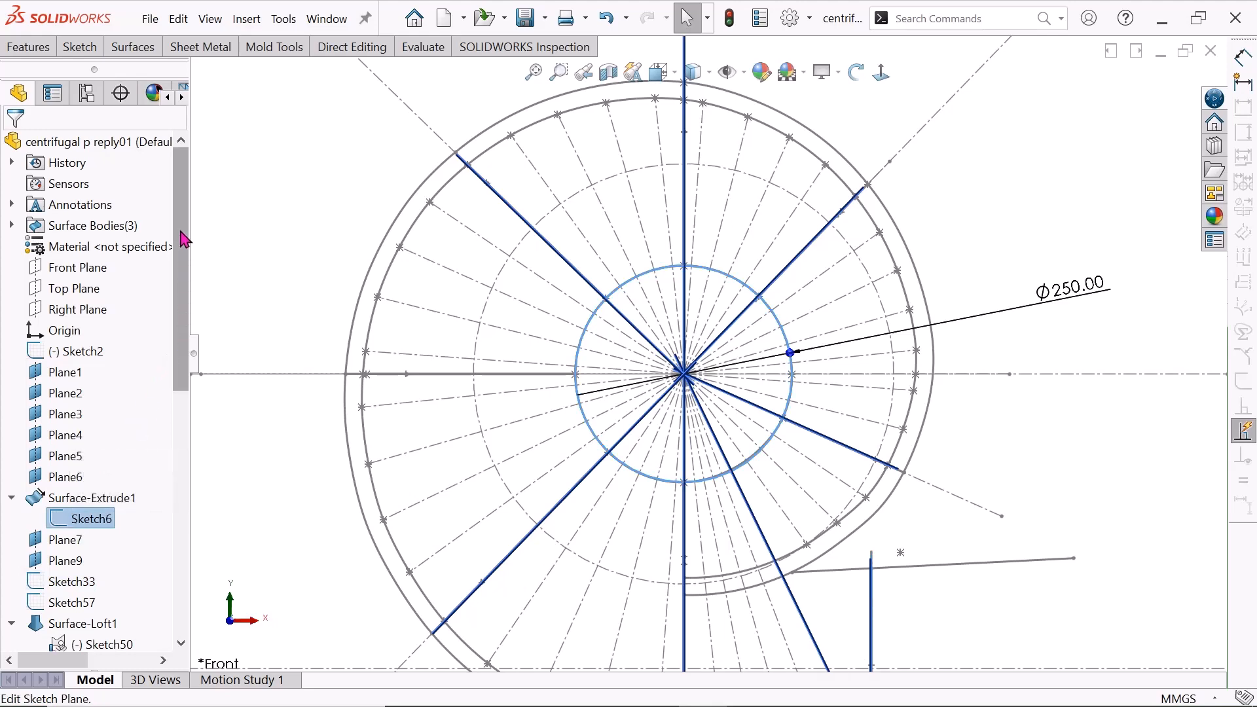
- Fit the whole model in view and inspect Sketch27, the first profile listed under Surface-Loft7
left_click_drag(179, 340, 194, 595)
key("f")
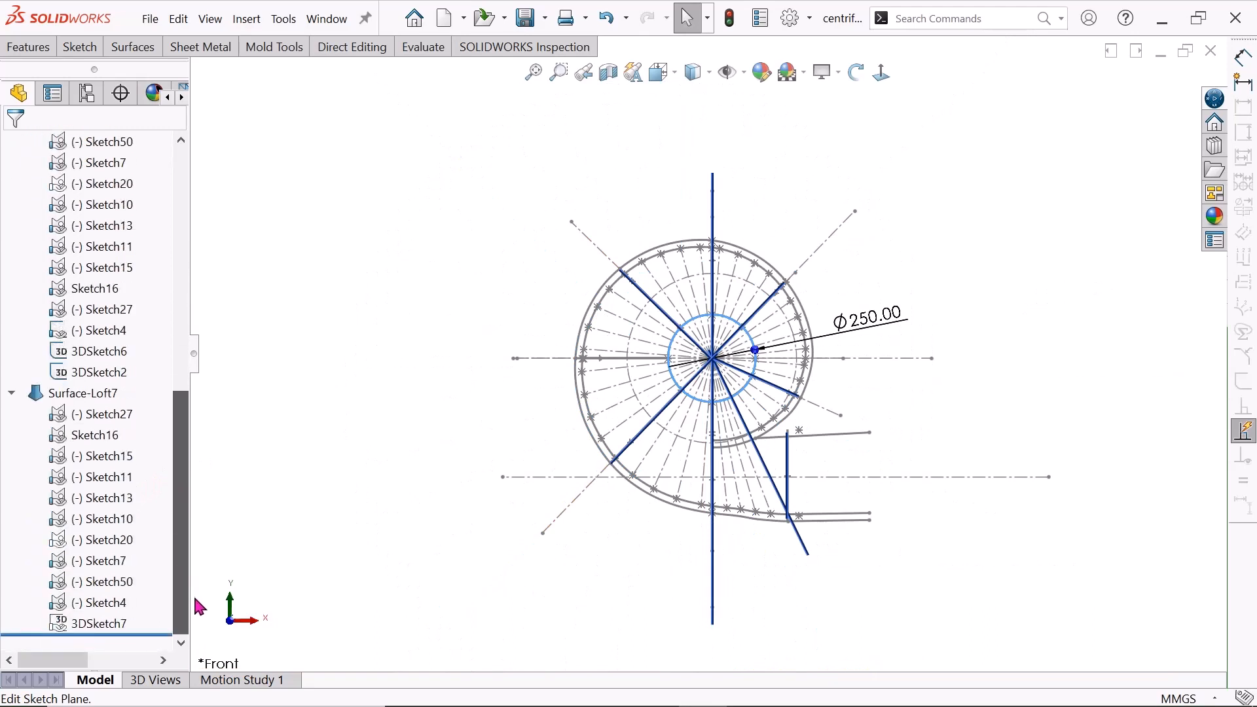
left_click(93, 415)
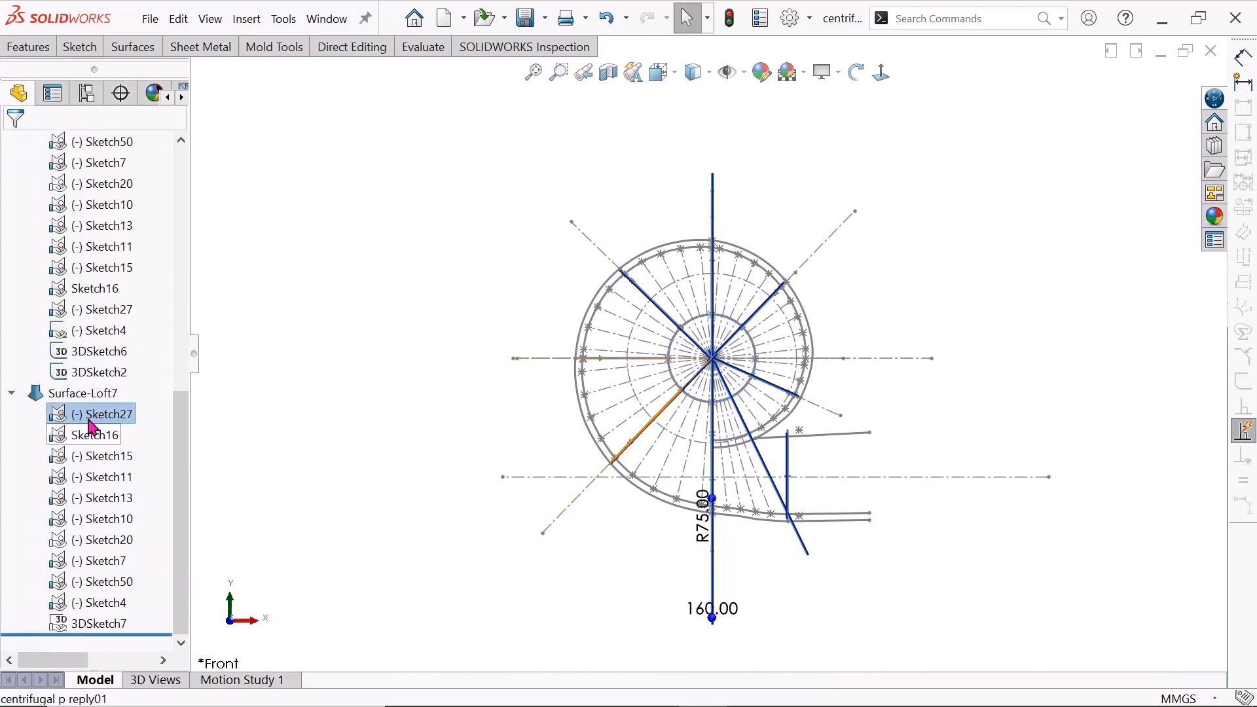
scroll(98, 379, "up", 8)
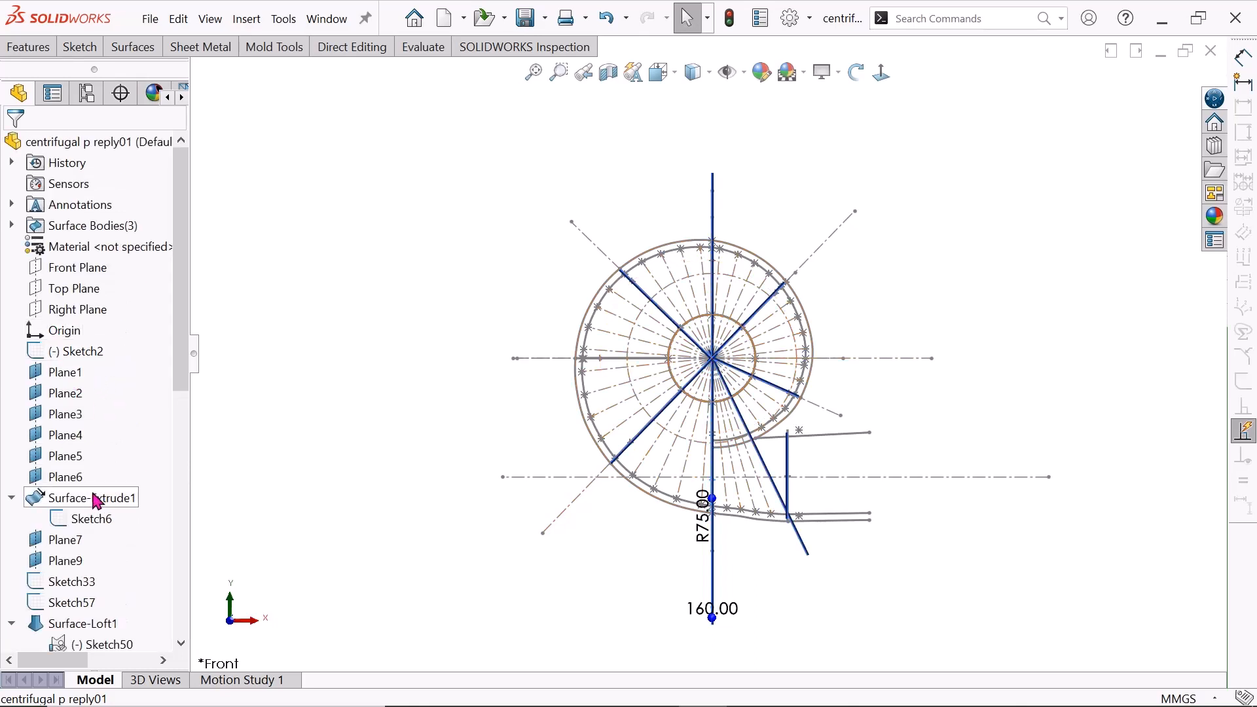
- Show the hidden Surface-Loft1 body and clear the selection
left_click_drag(177, 392, 174, 458)
left_click(63, 499)
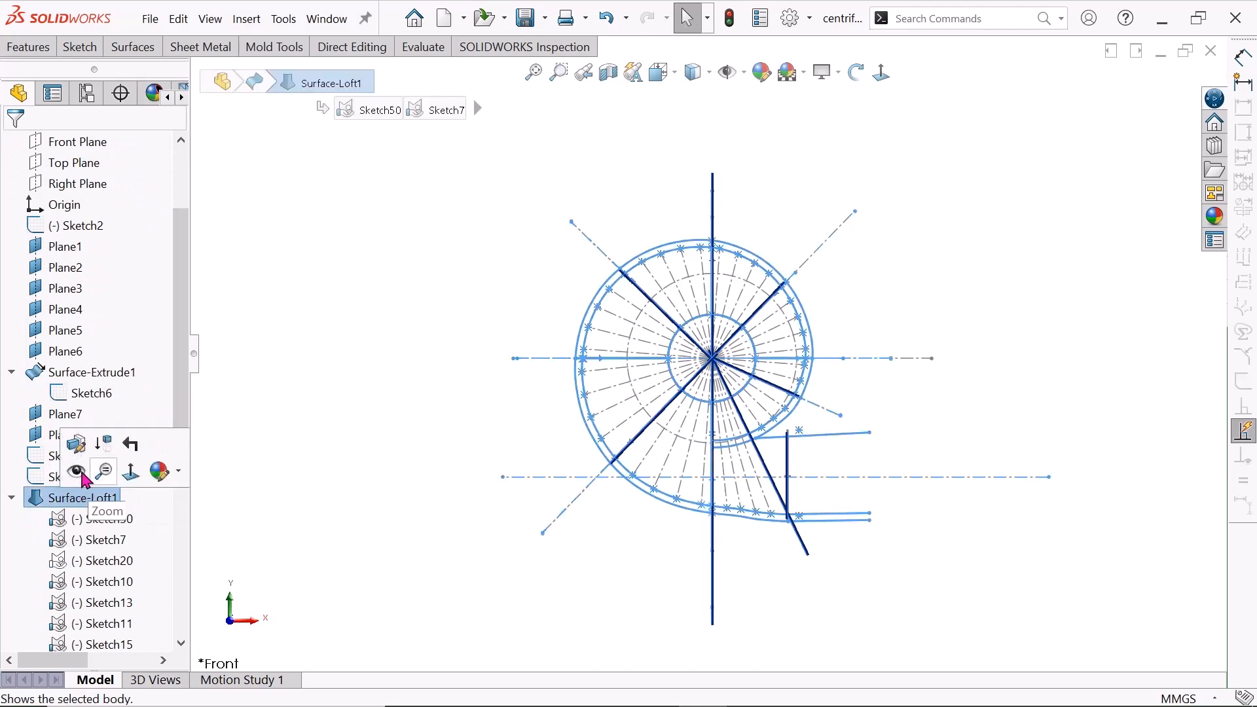
scroll(617, 443, "up", 3)
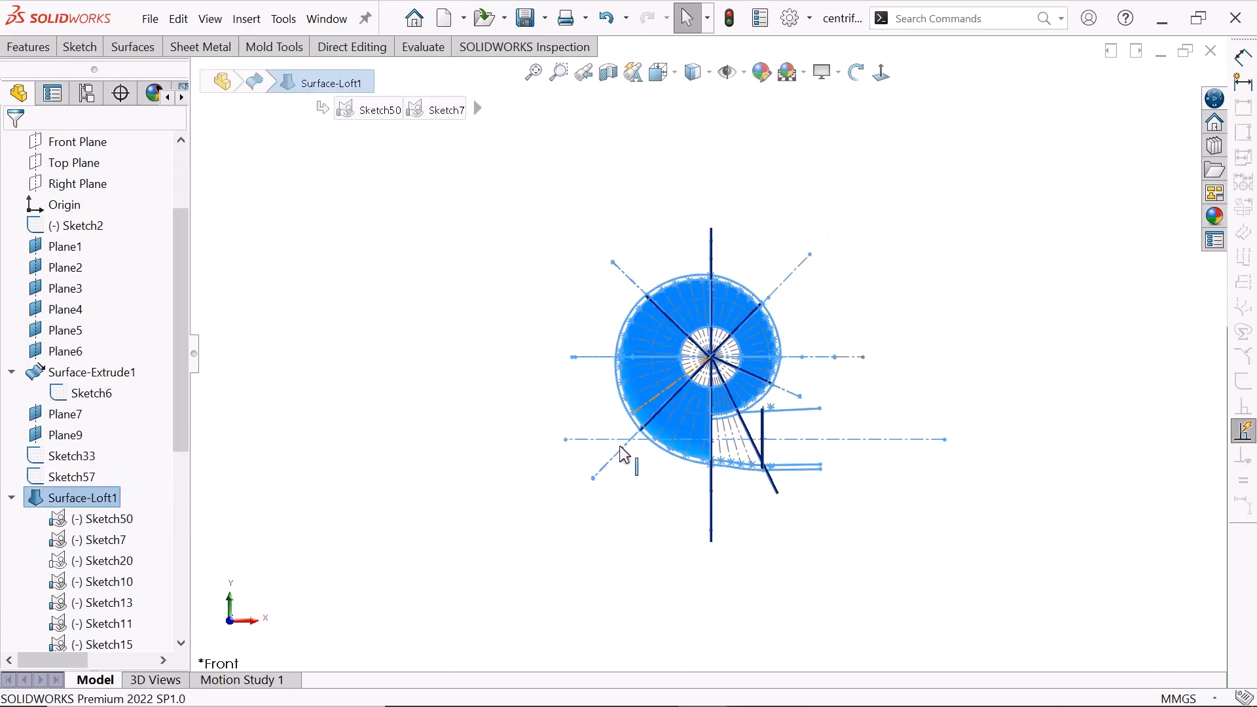
left_click(418, 452)
scroll(481, 291, "down", 2)
scroll(670, 295, "down", 3)
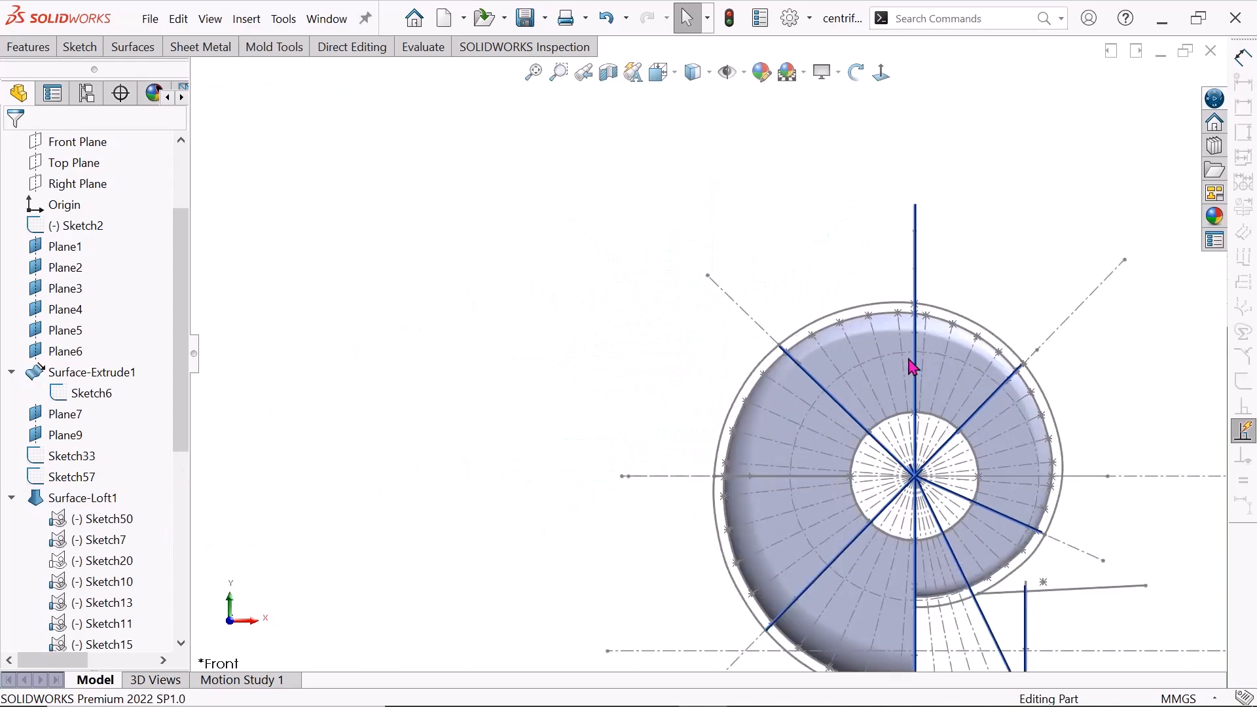
scroll(1097, 556, "down", 2)
- Examine the Surface-Loft1 volute surface with its planes and section sketches from several angles, and return to selection mode
left_click(855, 72)
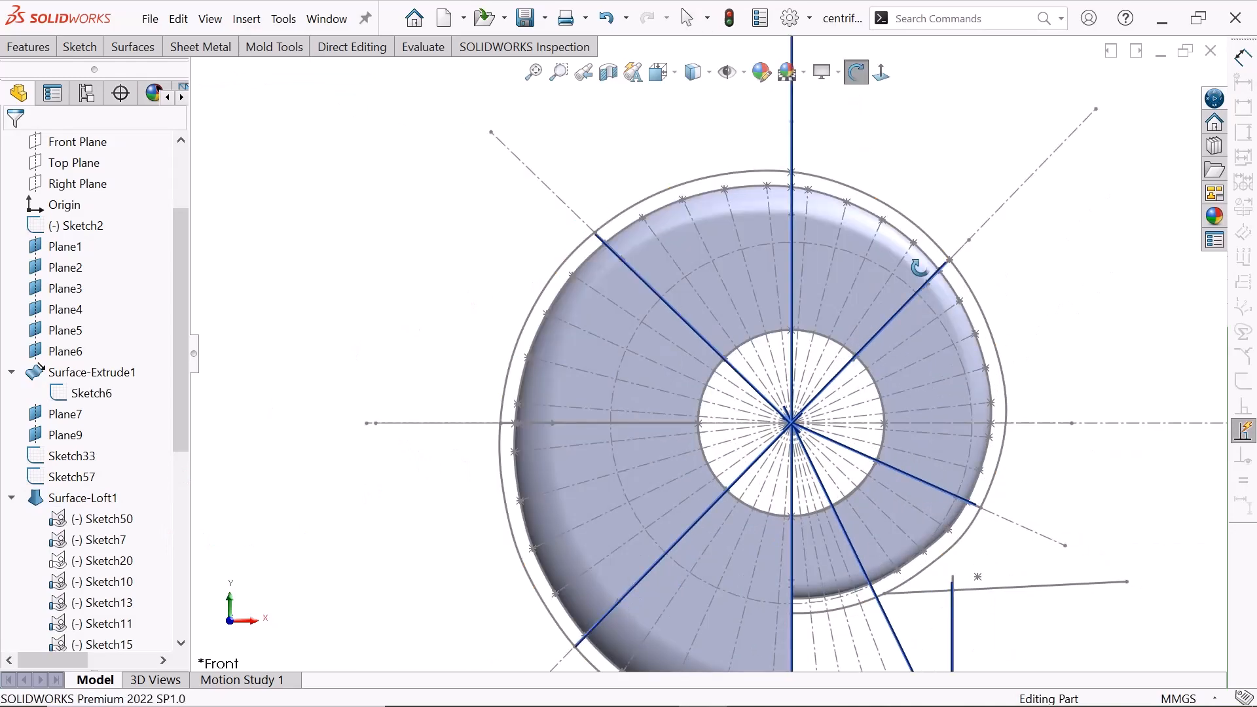
left_click_drag(996, 332, 883, 287)
scroll(916, 298, "up", 2)
scroll(1153, 365, "down", 5)
left_click_drag(1093, 412, 1034, 370)
scroll(1030, 438, "up", 2)
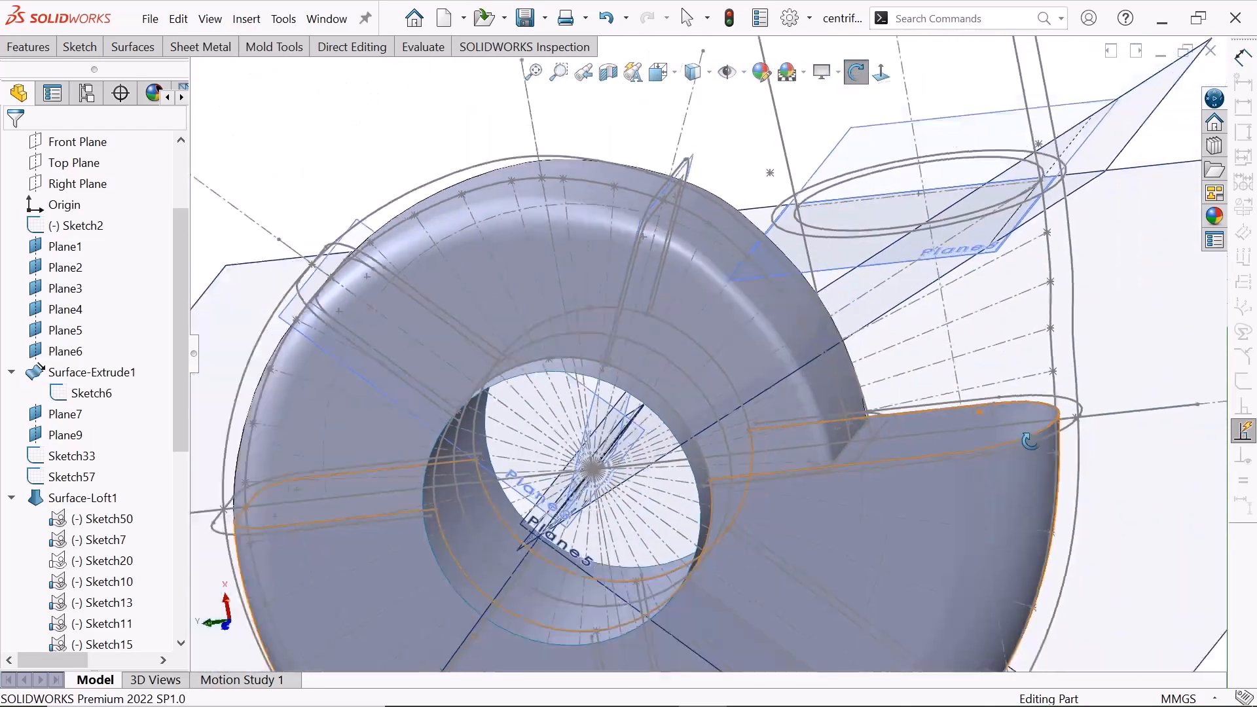
scroll(739, 579, "up", 2)
scroll(733, 579, "down", 2)
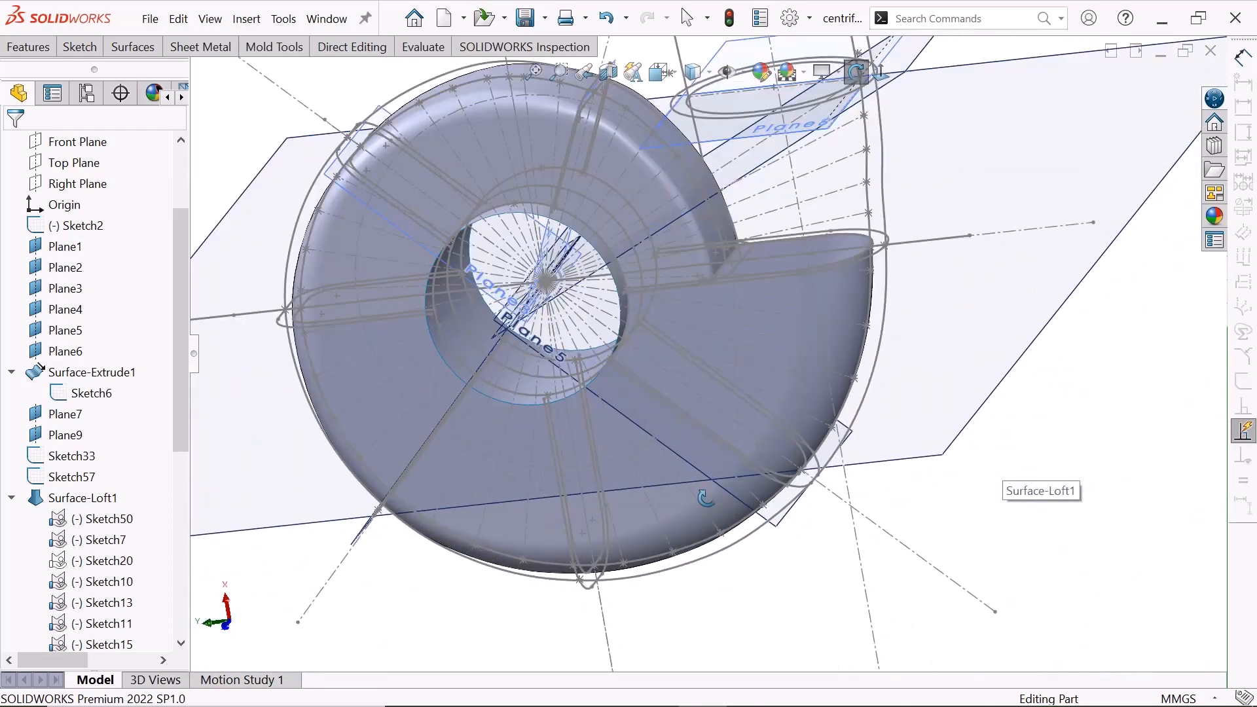
left_click_drag(706, 367, 498, 262)
right_click(317, 192)
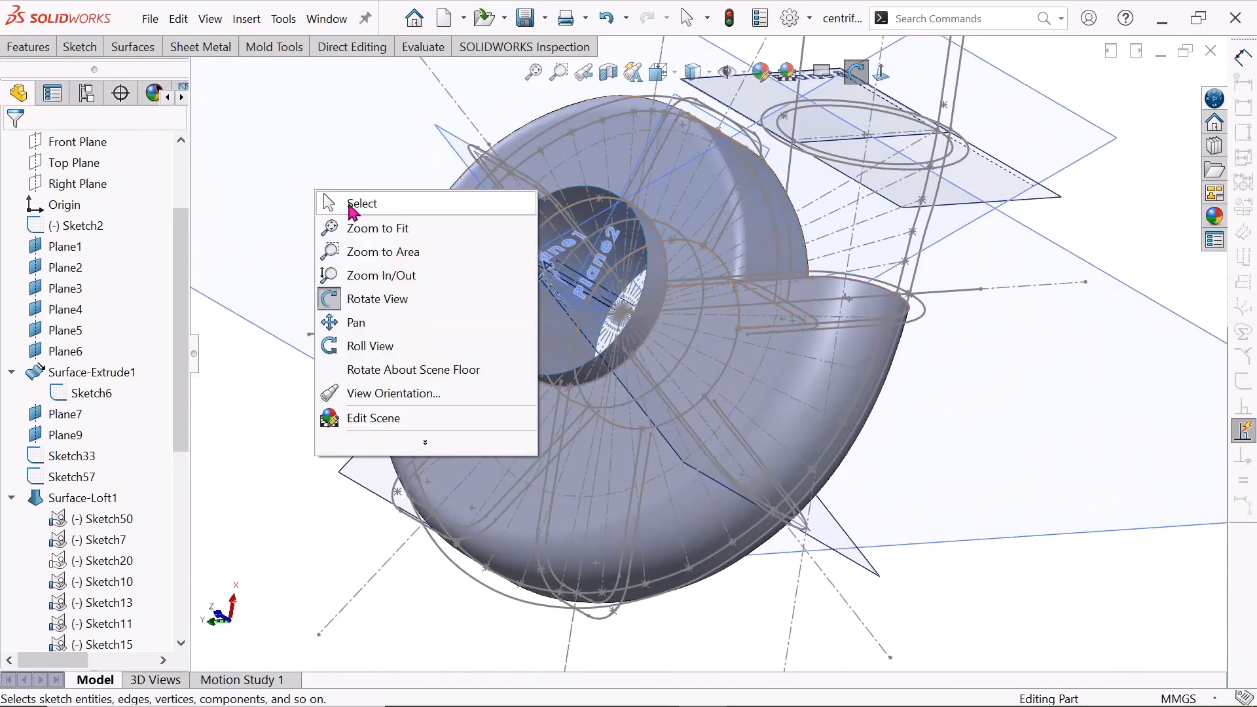
left_click(353, 204)
- Show the hidden Surface-Loft7 body and clear the selection to see both volute lofts together
left_click_drag(179, 440, 194, 608)
left_click(91, 437)
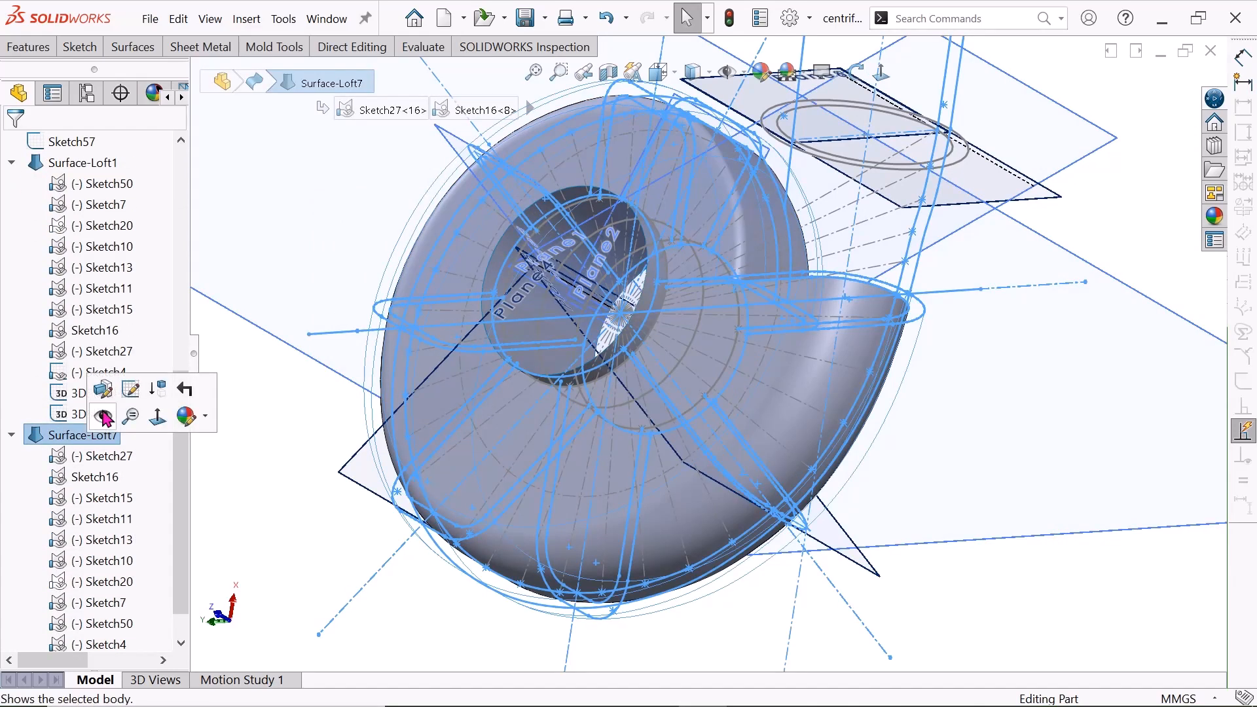
left_click(104, 417)
key("f")
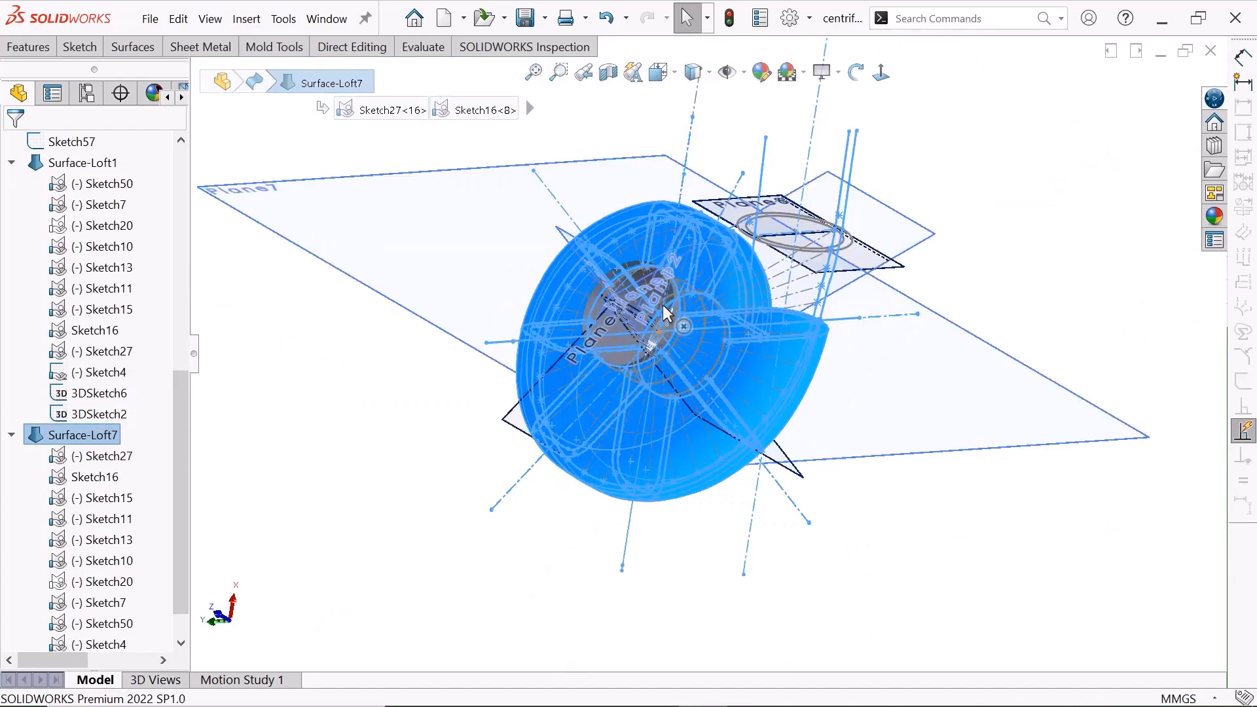
left_click(412, 143)
scroll(919, 256, "down", 2)
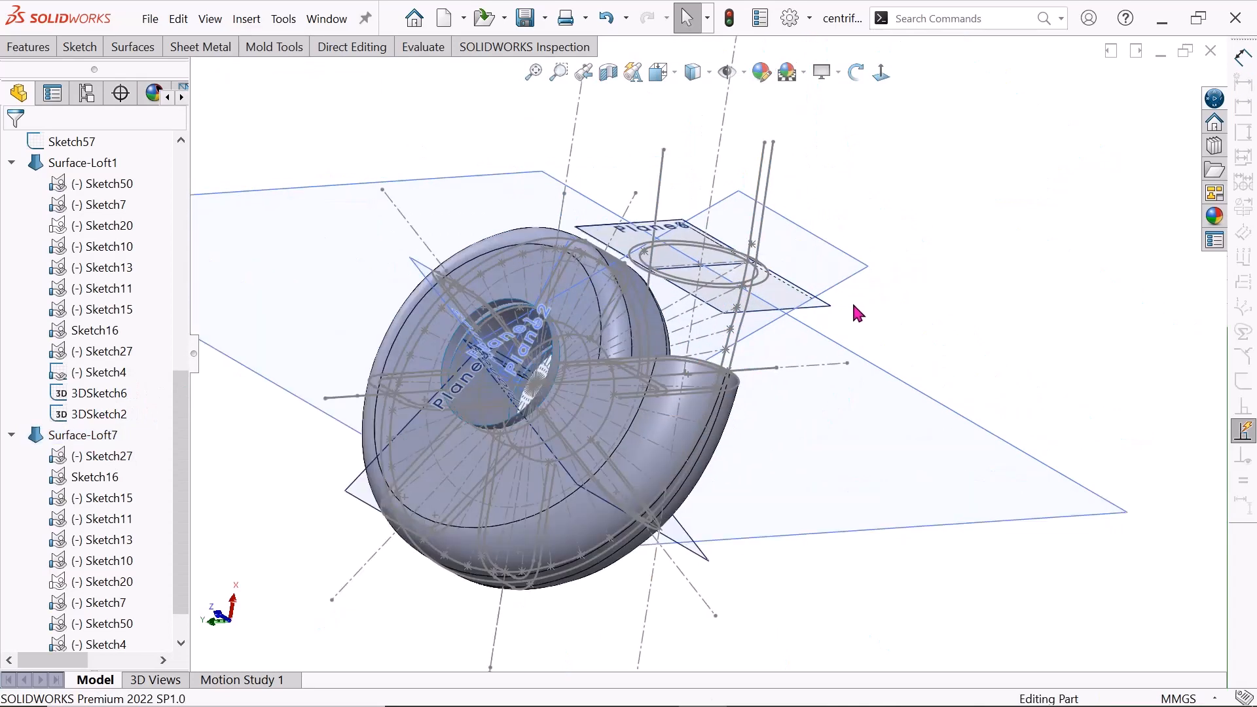
- Collapse Surface-Loft7 and Surface-Loft1 in the feature tree and open Surface-Loft1 for editing
left_click(11, 435)
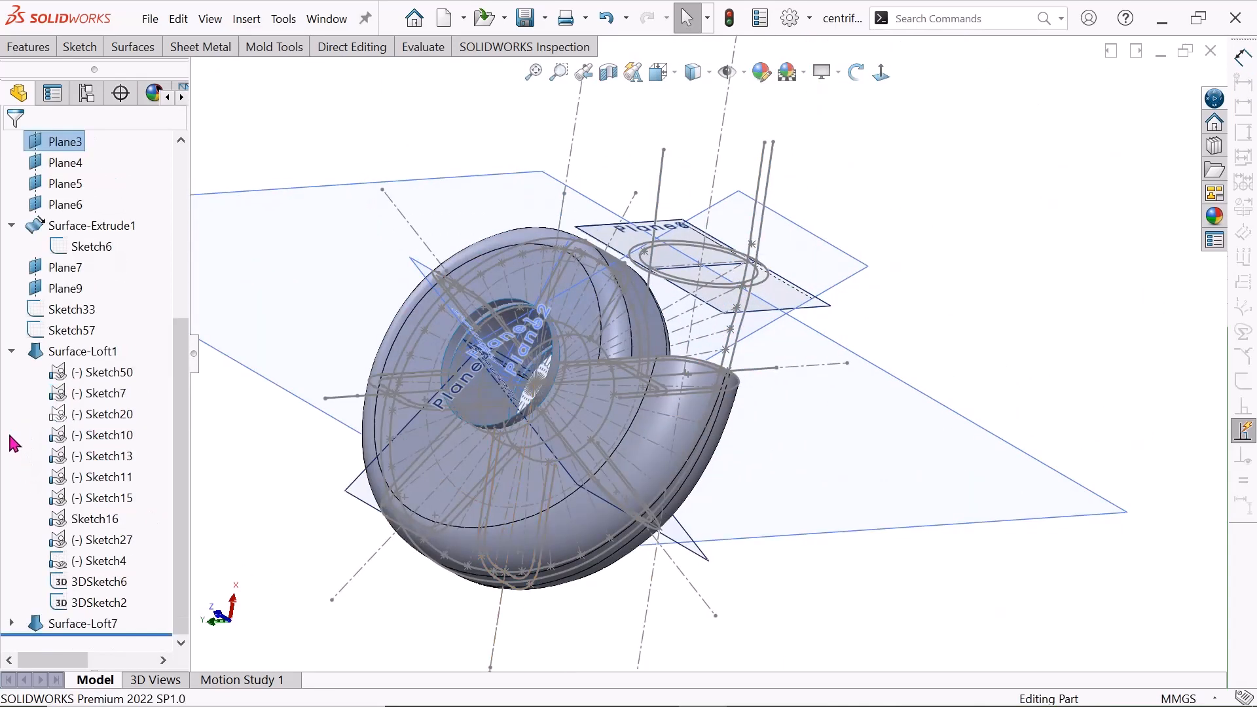
left_click(12, 354)
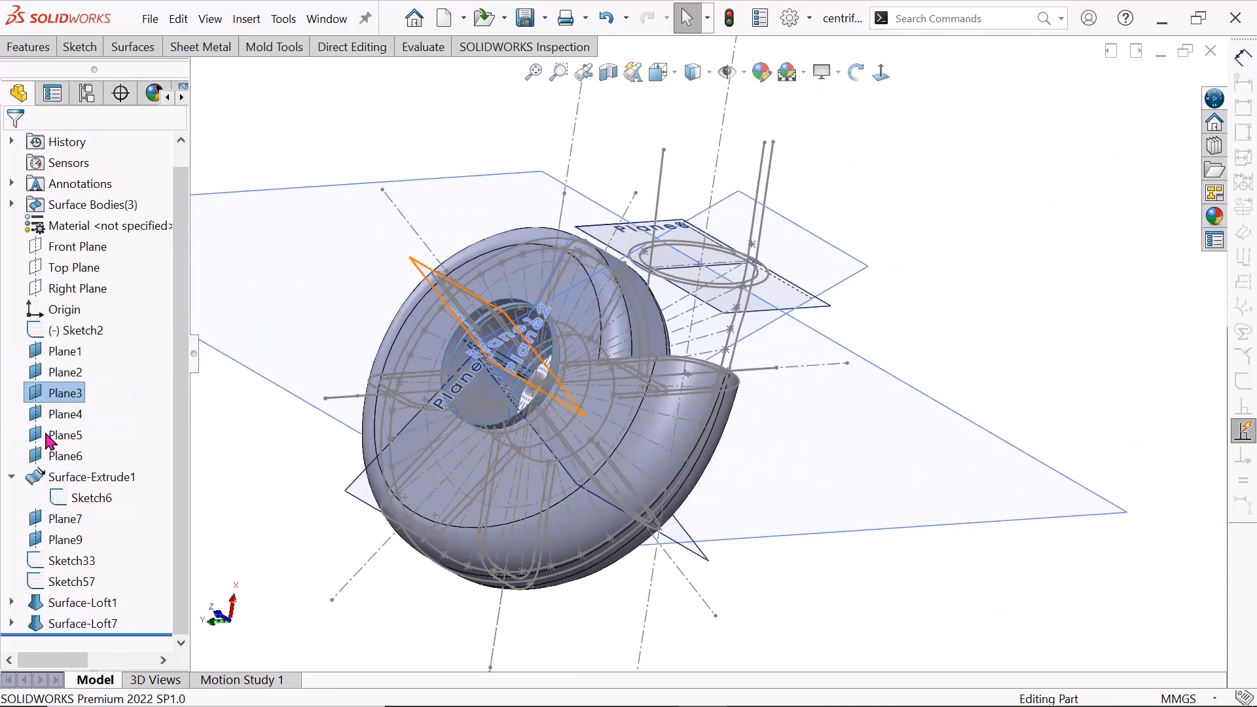
scroll(183, 491, "down", 2)
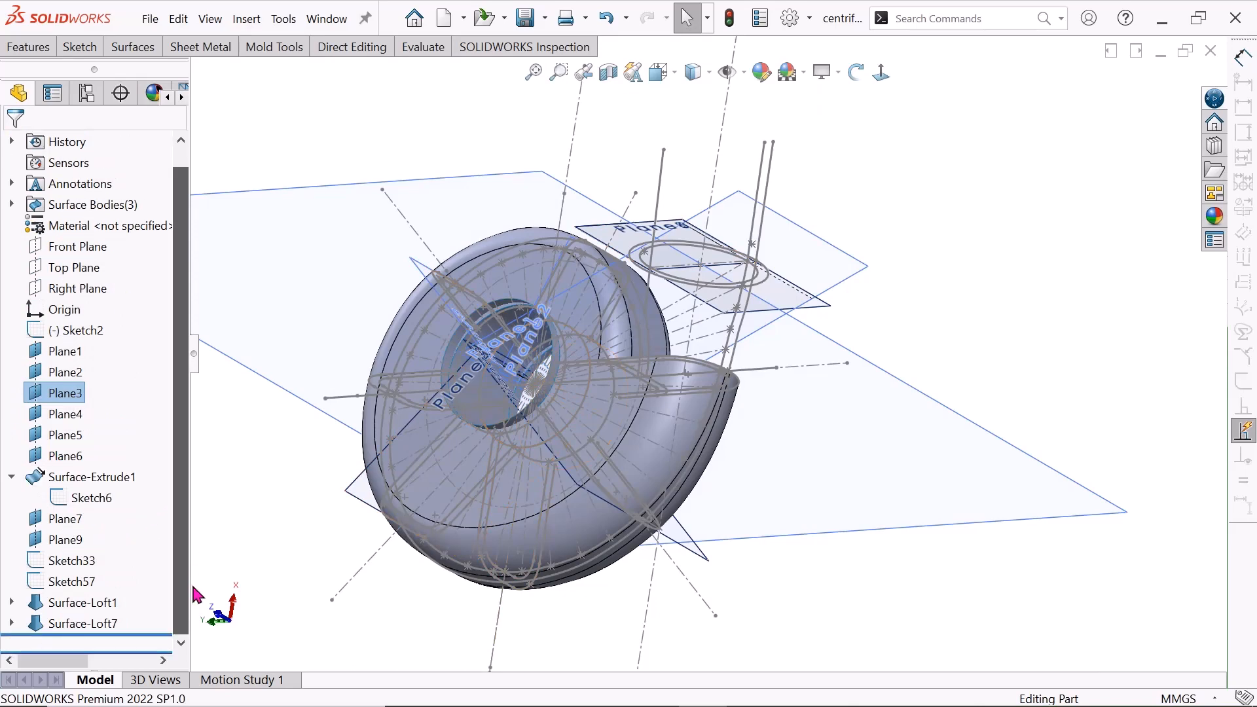
left_click(93, 609)
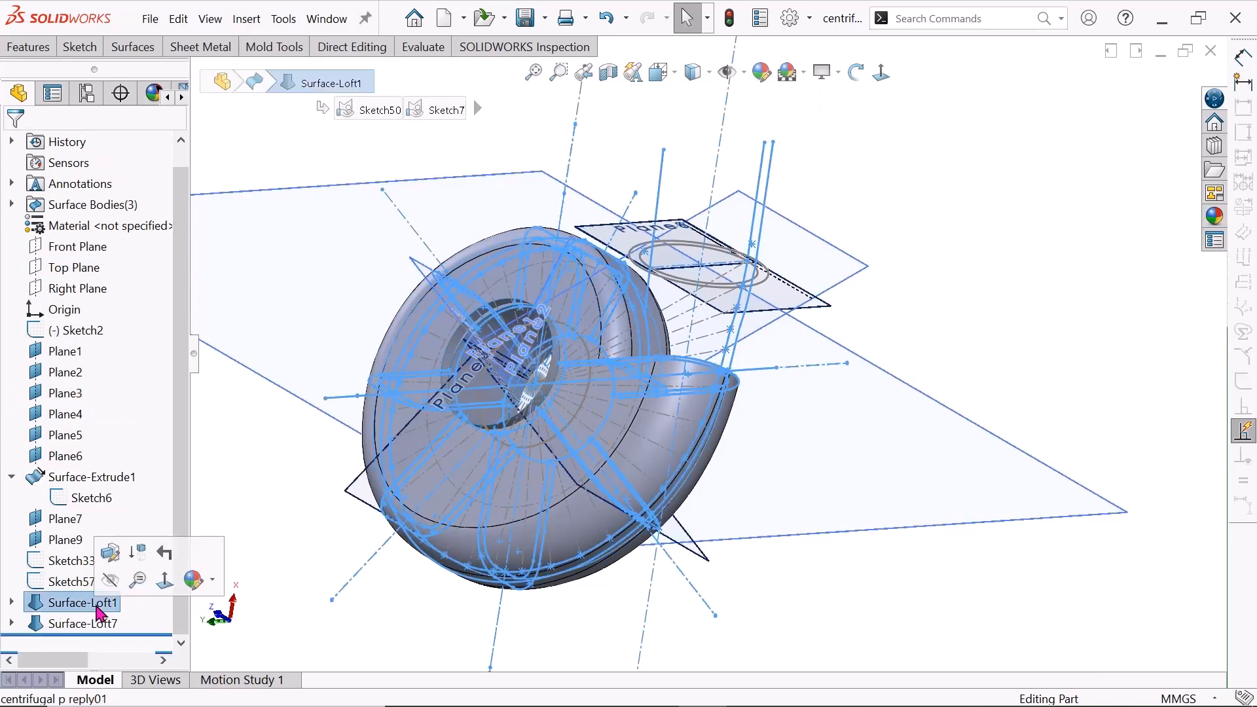
left_click(110, 553)
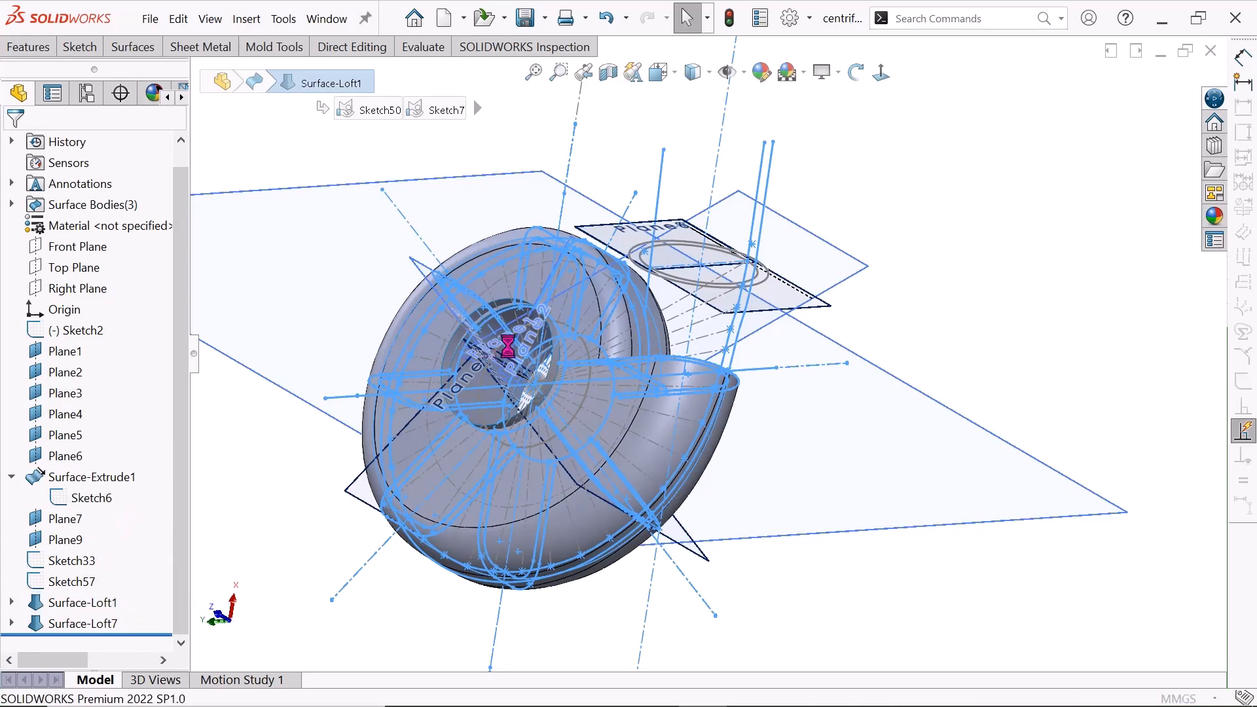
- Examine Surface-Loft1's open-loop profiles, guide curves and profile connectors from several angles, dismissing the selection manager
scroll(528, 414, "down", 3)
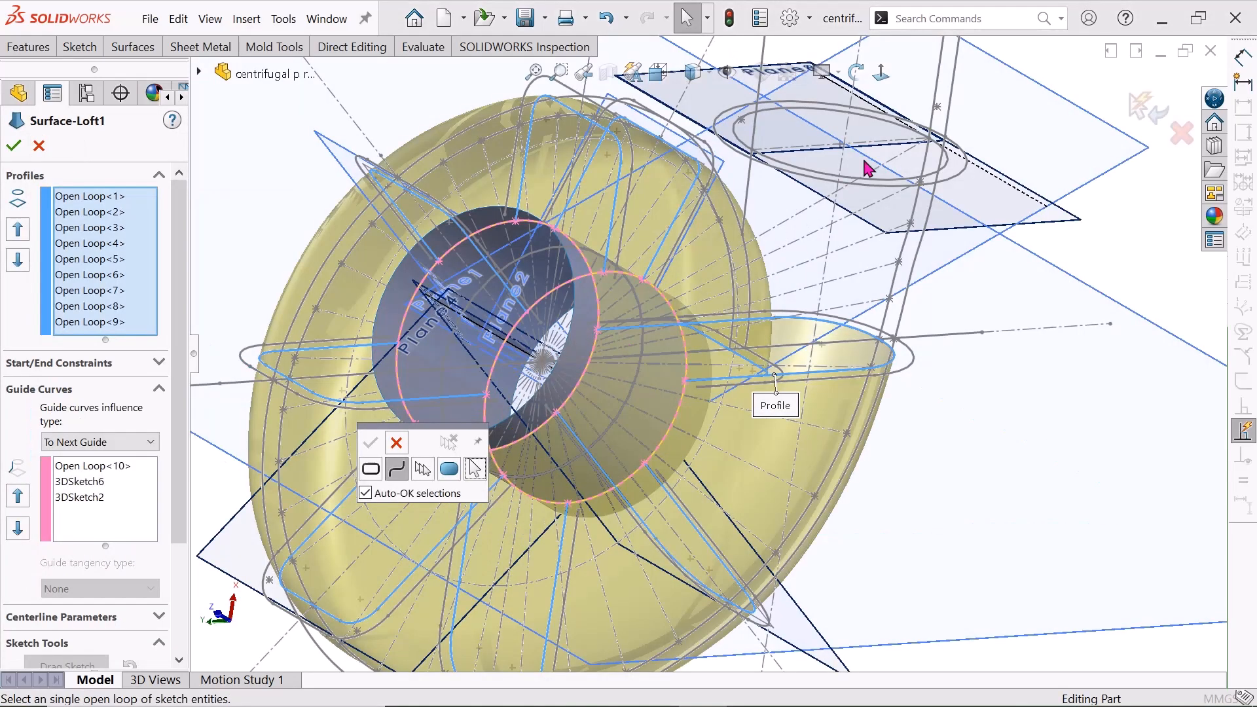
scroll(727, 363, "up", 3)
left_click(855, 72)
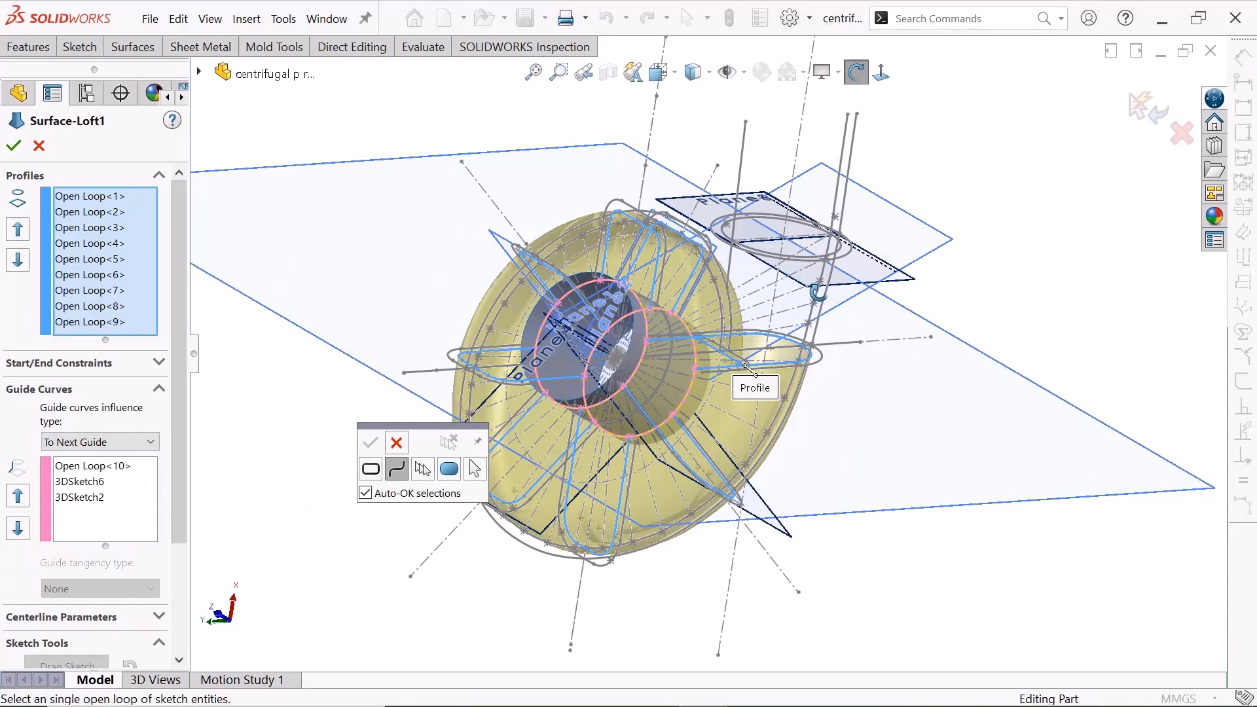
mouse_move(817, 291)
left_mouse_down()
mouse_move(833, 322)
mouse_move(533, 289)
left_mouse_up()
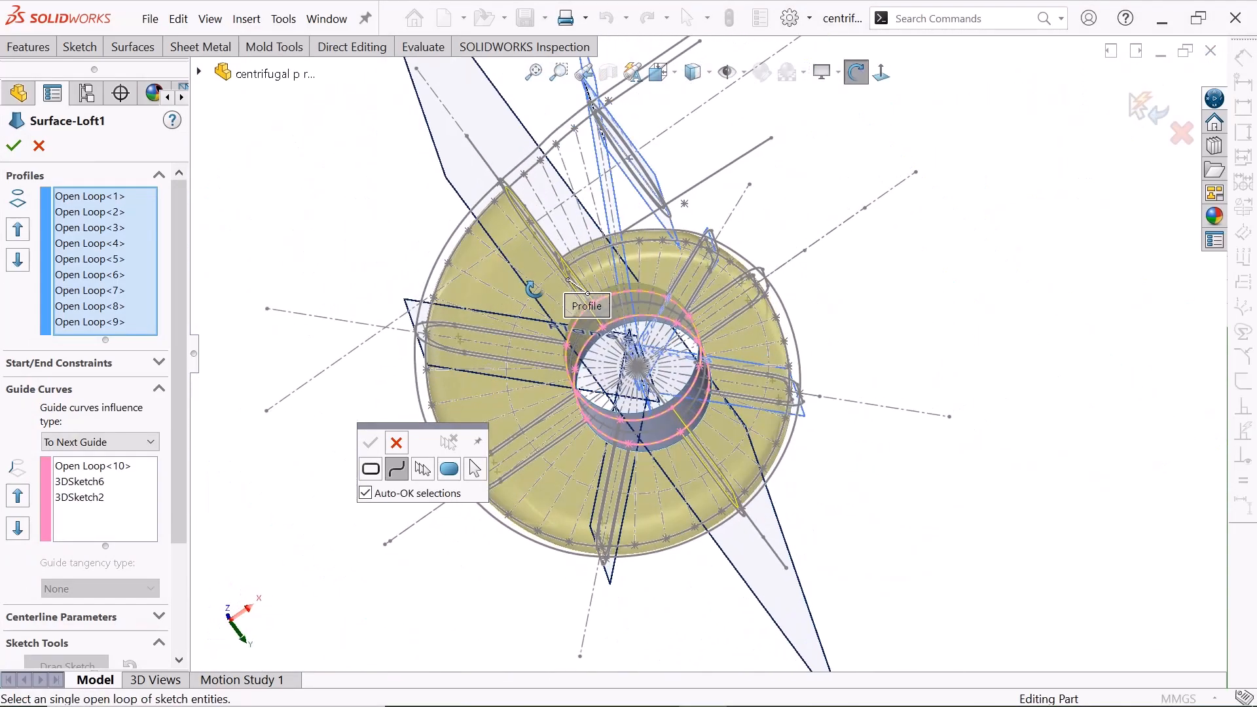
scroll(533, 288, "down", 3)
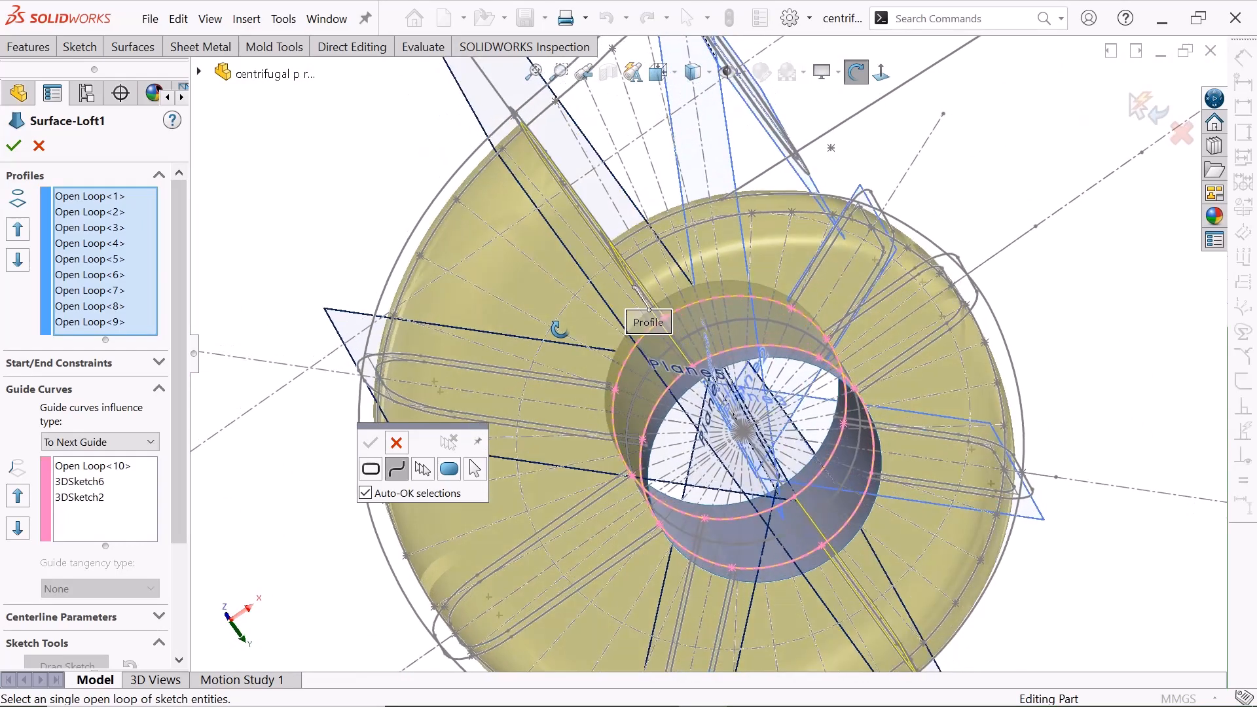
scroll(746, 480, "up", 2)
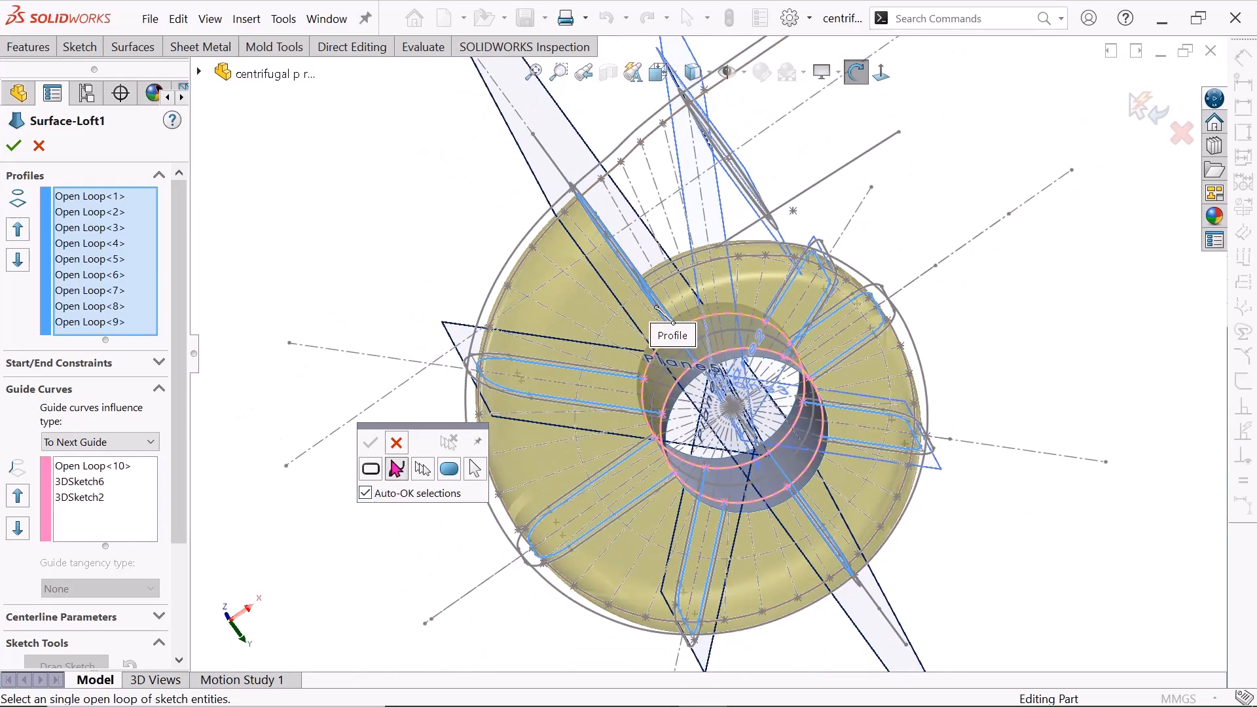
left_click(396, 443)
scroll(629, 470, "down", 1)
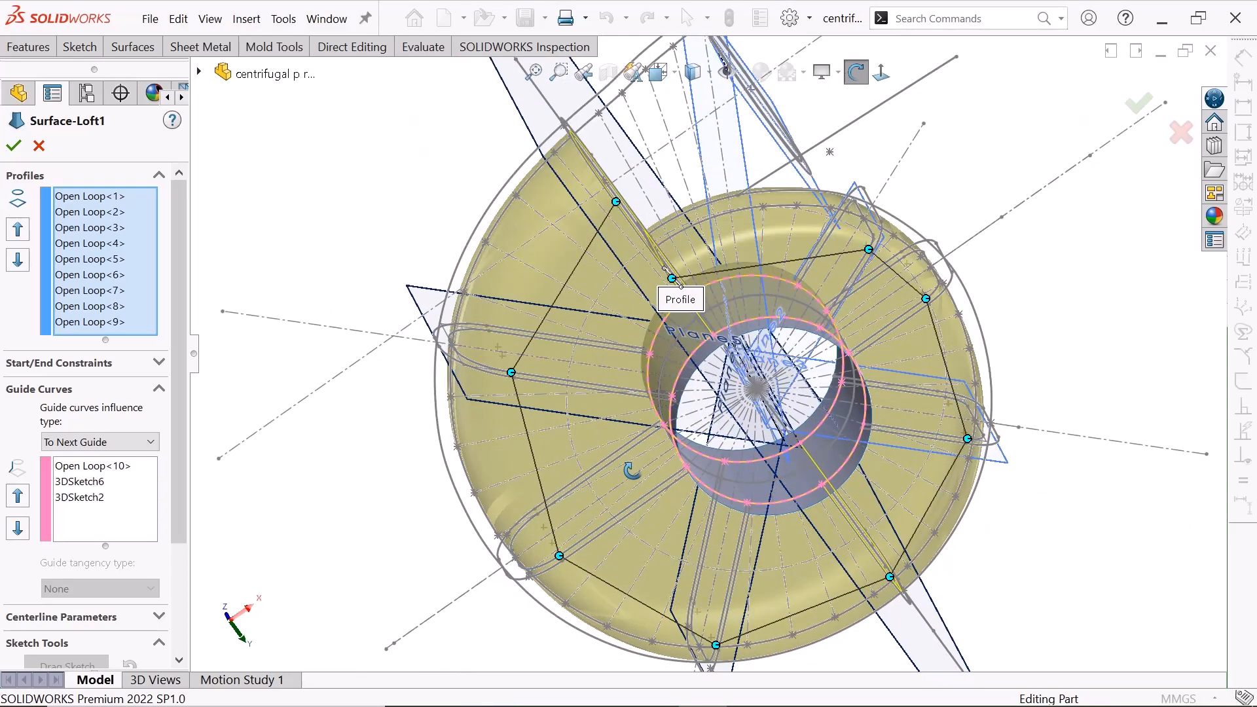
scroll(632, 471, "up", 1)
middle_click_drag(614, 448, 643, 439)
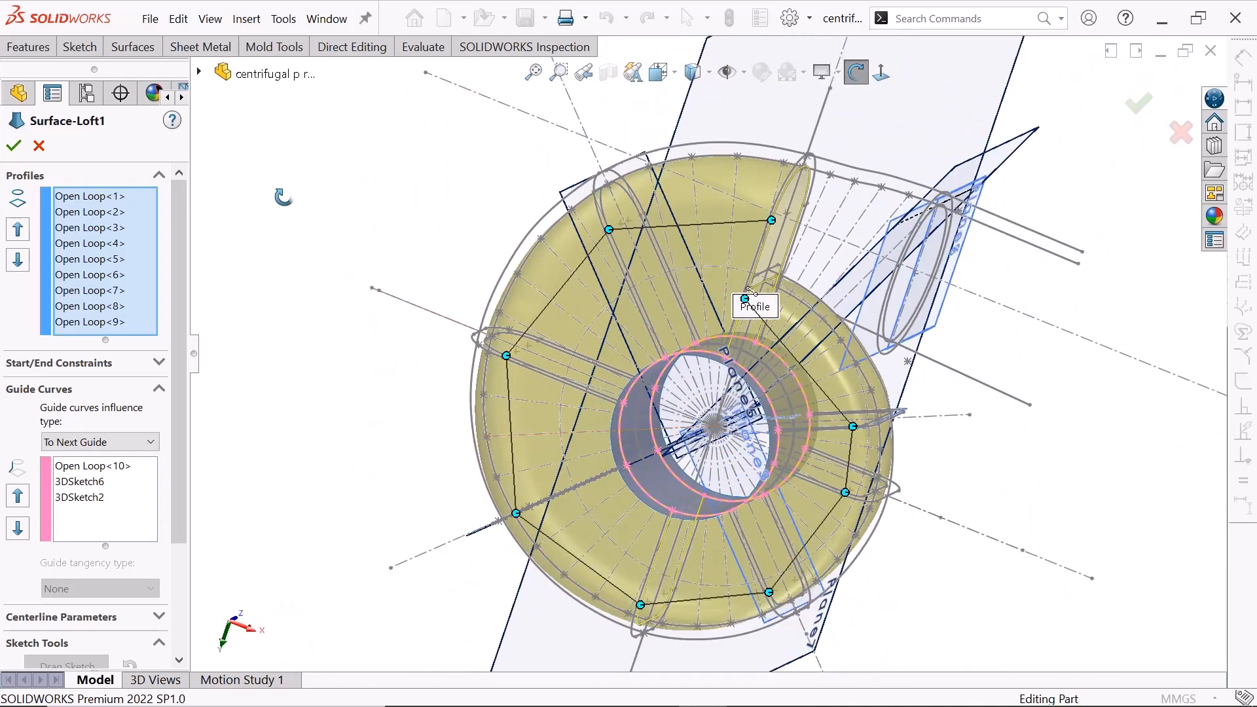
- Examine Surface-Loft1's highlighted open-loop profiles around the volute and close the loft definition without changes
right_click(283, 197)
left_click(360, 305)
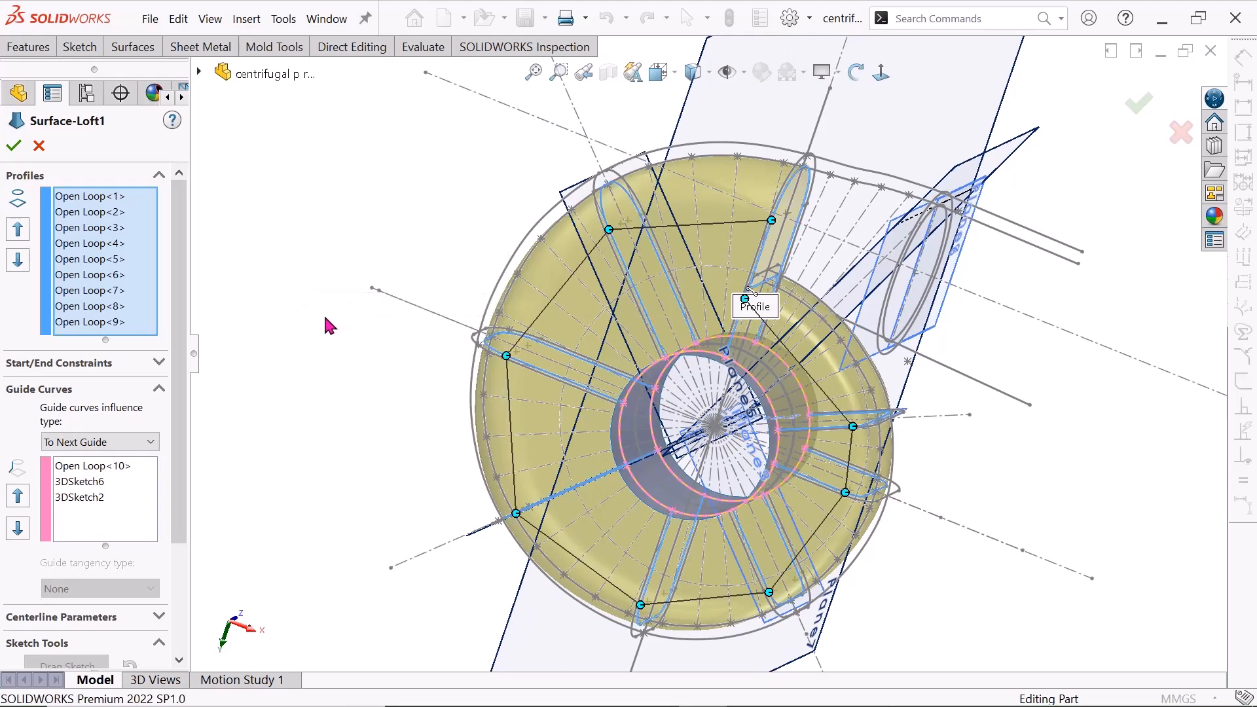
scroll(333, 363, "down", 2)
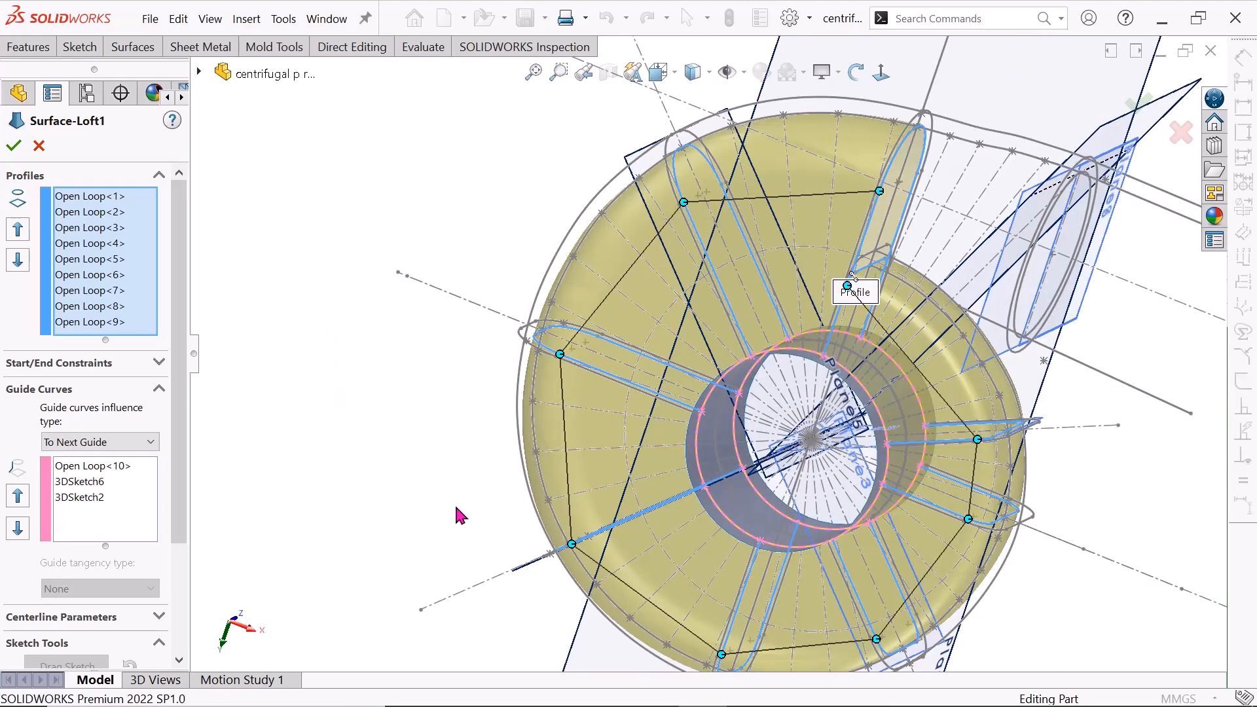
scroll(494, 534, "down", 1)
scroll(494, 534, "up", 1)
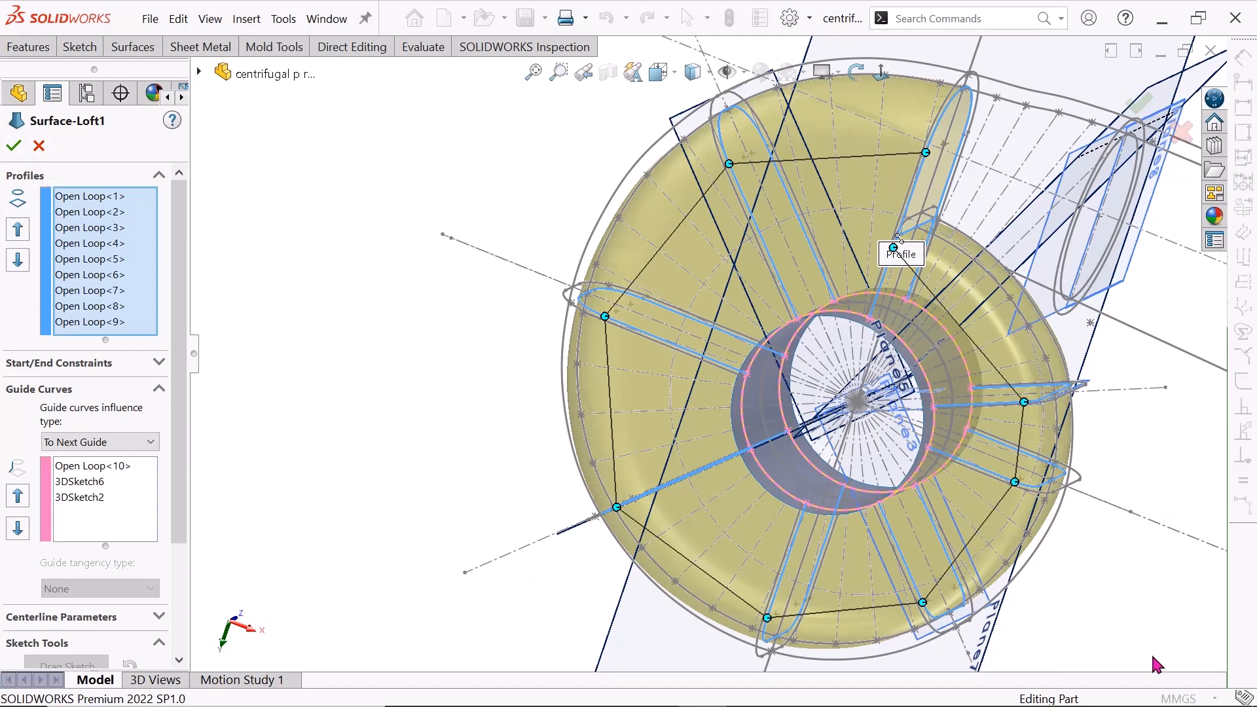
left_click(39, 145)
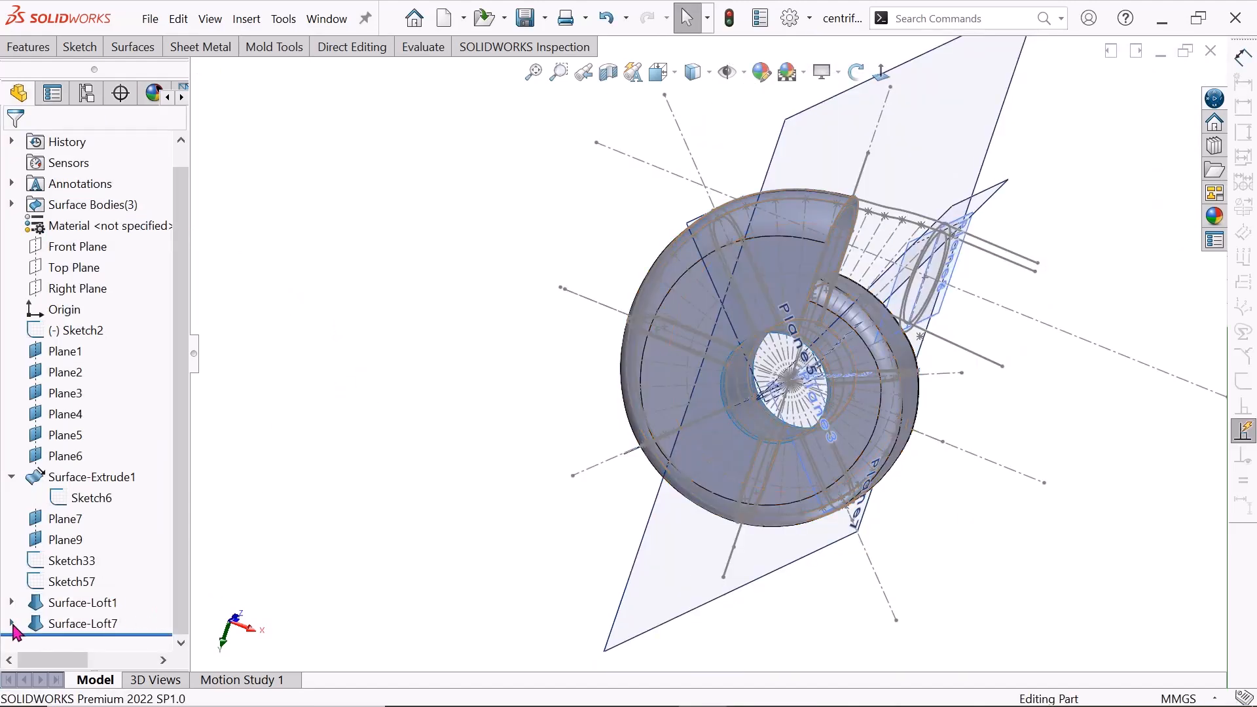
- Open Surface-Loft7 for editing and review its profiles, guide curves and loft options
left_click(46, 629)
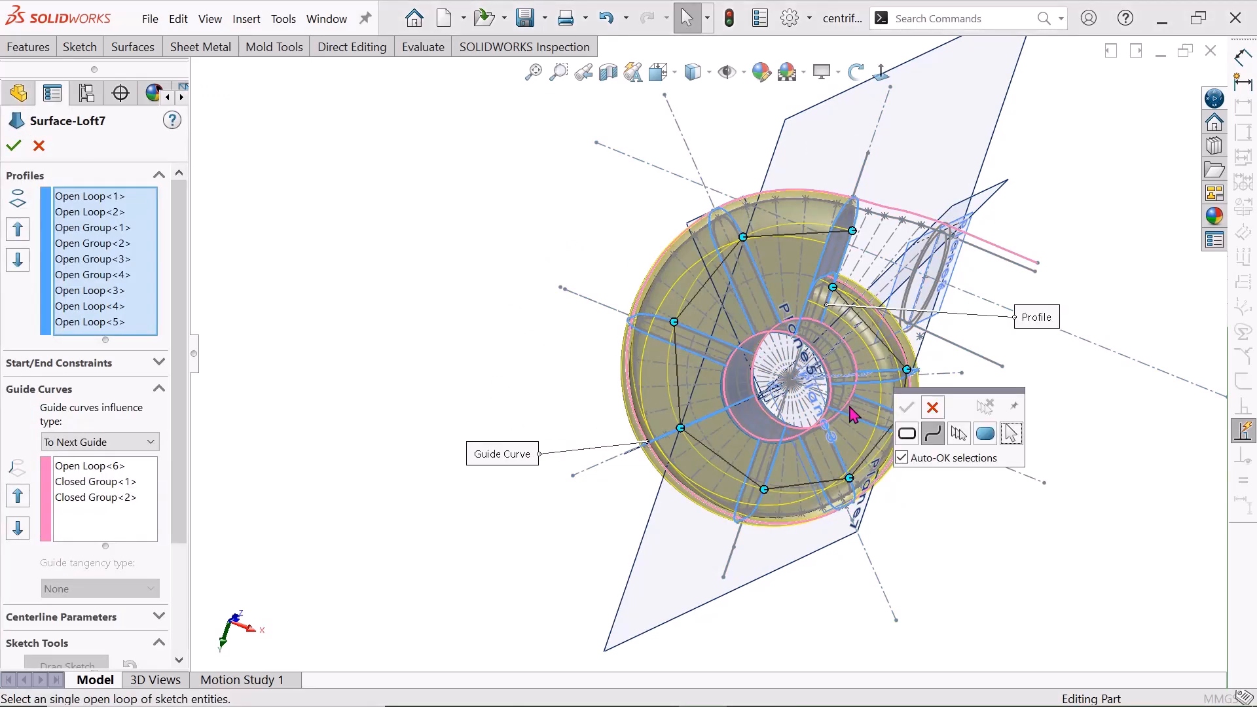
scroll(853, 415, "down", 3)
scroll(826, 424, "up", 3)
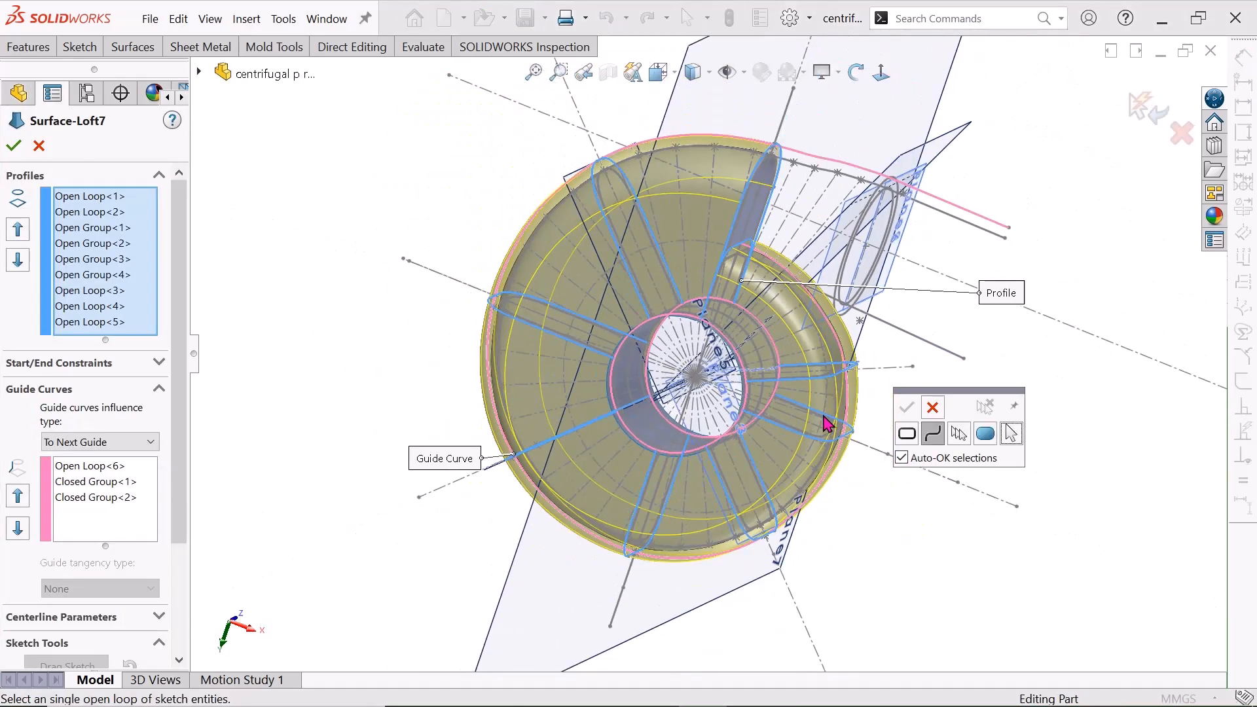
scroll(712, 415, "up", 2)
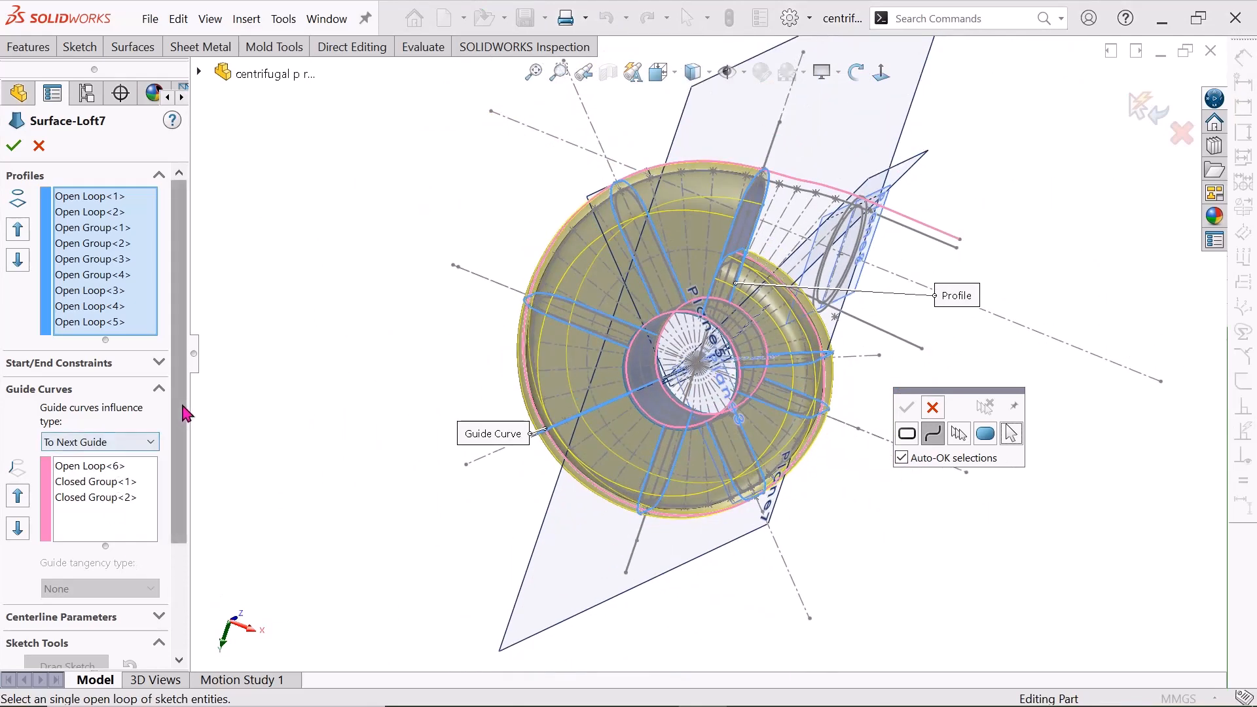
left_click_drag(184, 412, 180, 655)
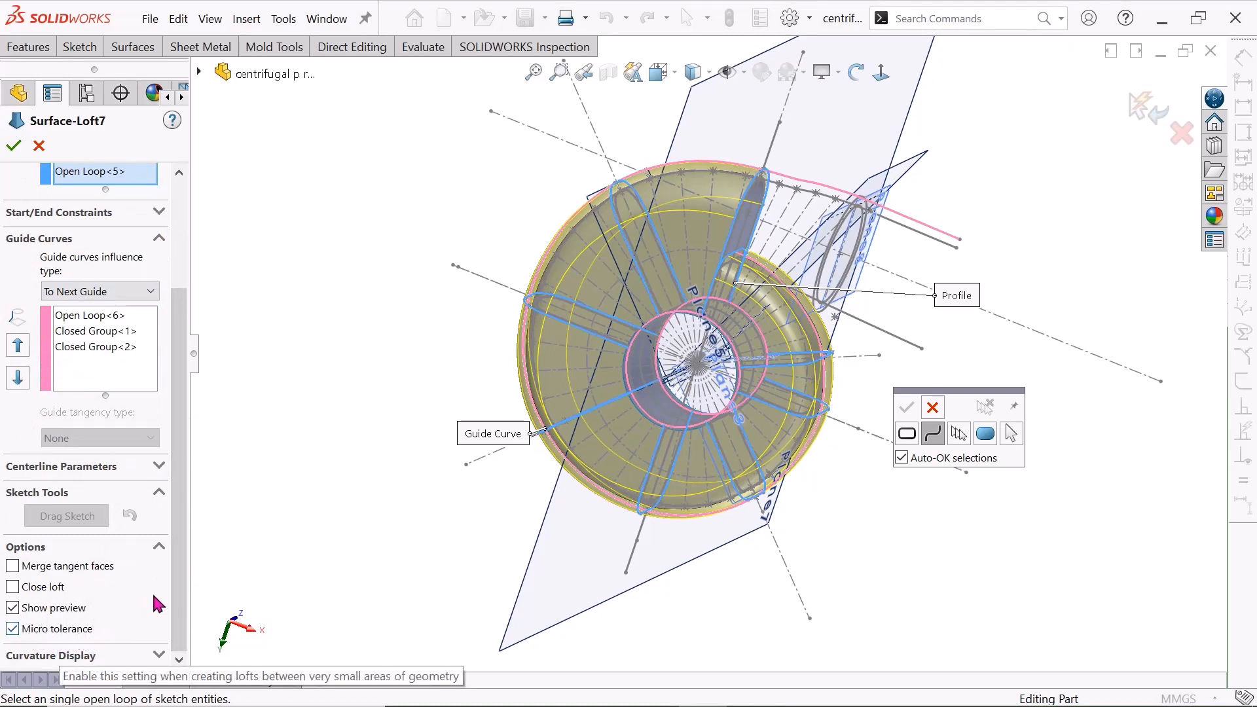
left_click_drag(180, 609, 182, 437)
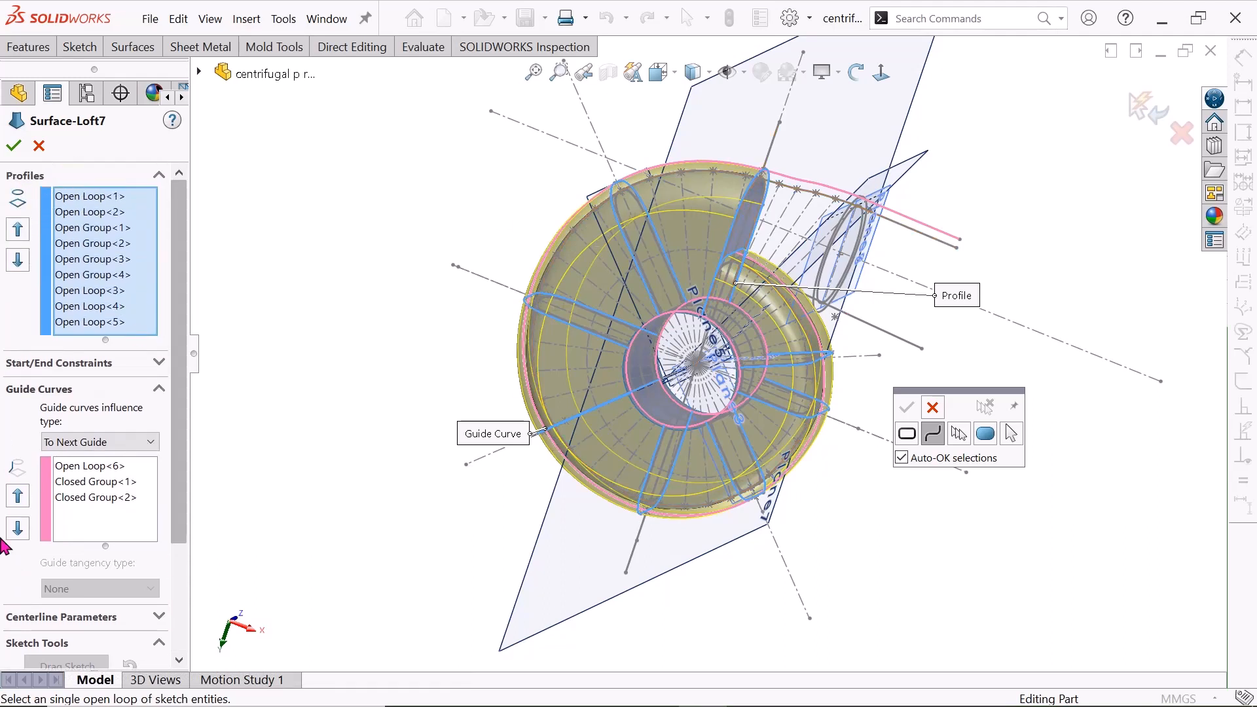
left_click_drag(185, 449, 185, 477)
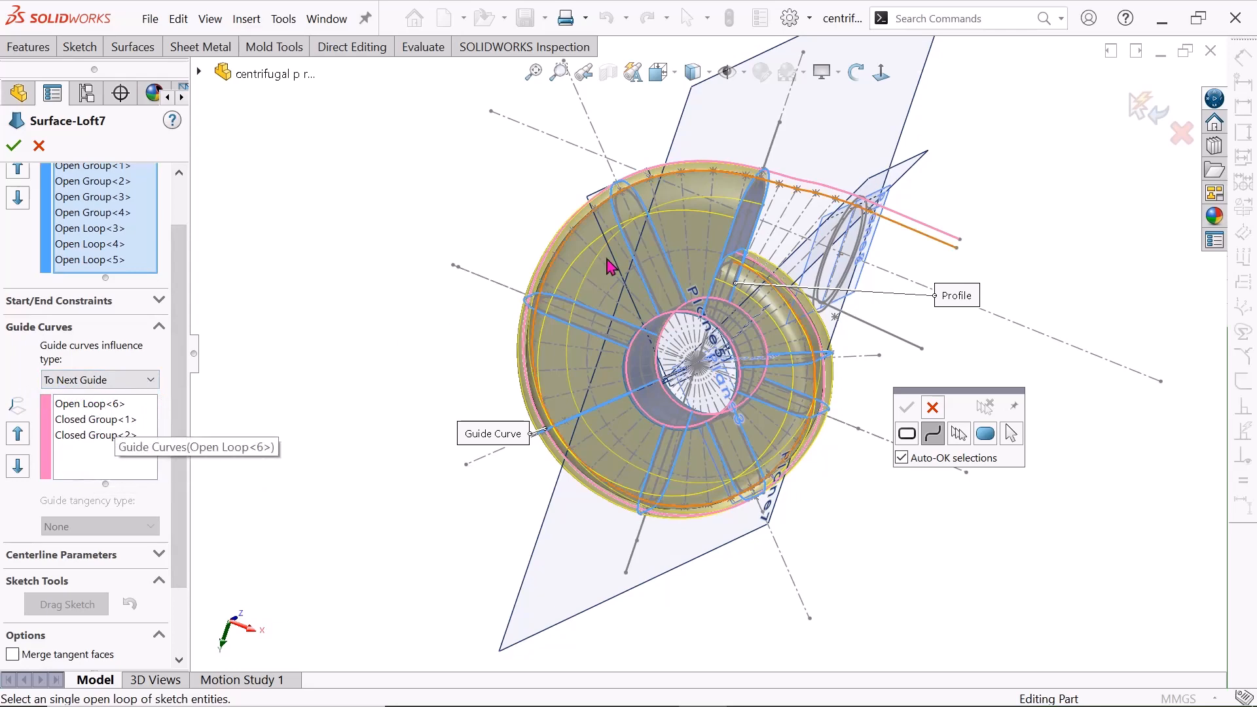
- Examine Surface-Loft7's profiles and guide curves on the model from several angles and close its definition without changes
scroll(687, 301, "down", 2)
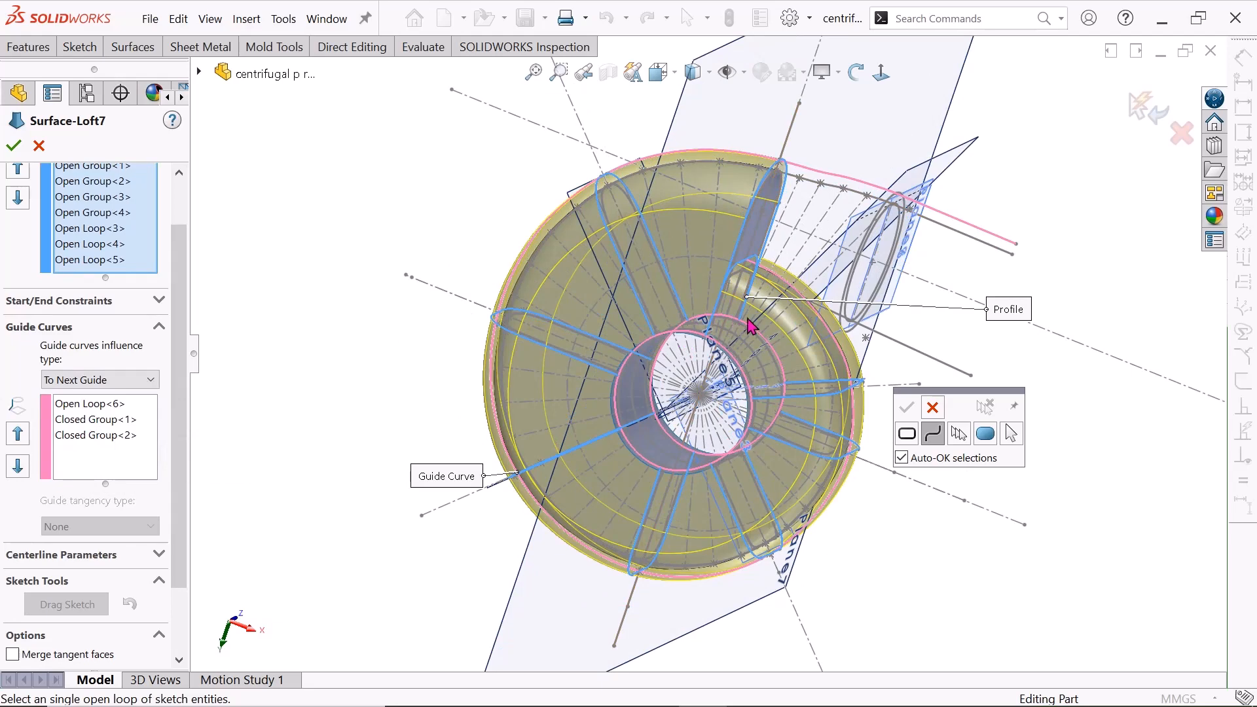
scroll(840, 337, "down", 2)
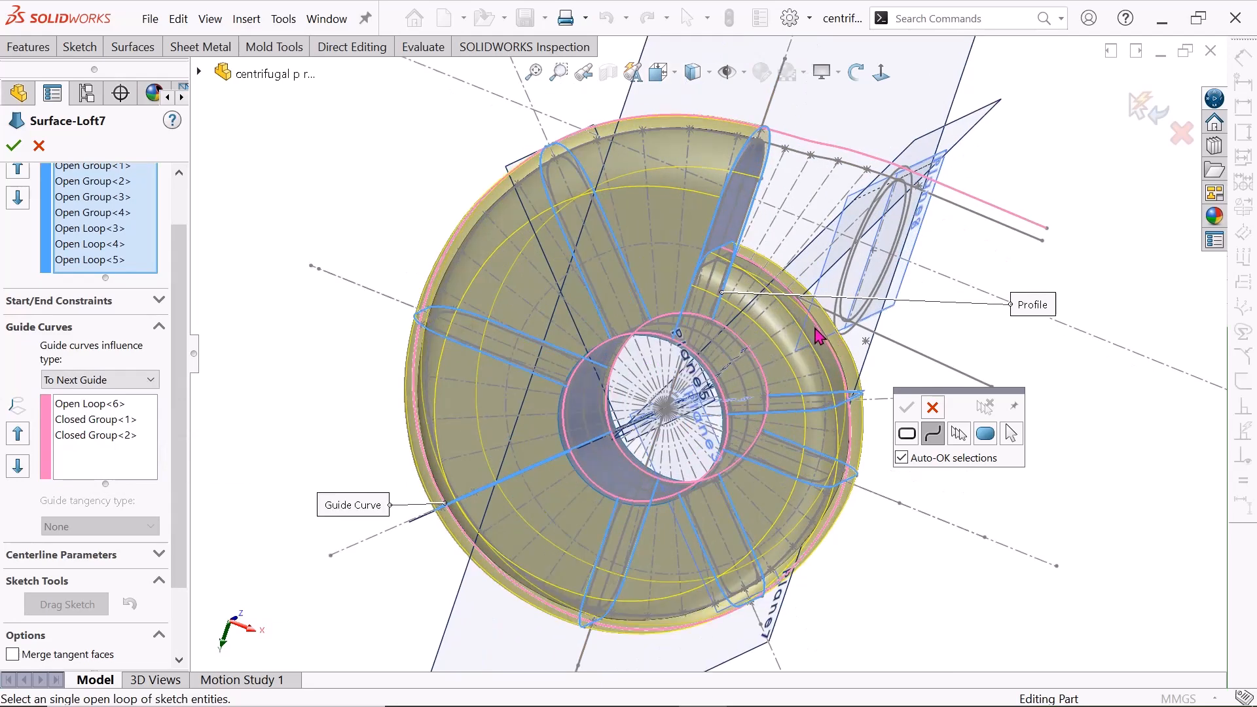
scroll(820, 334, "up", 2)
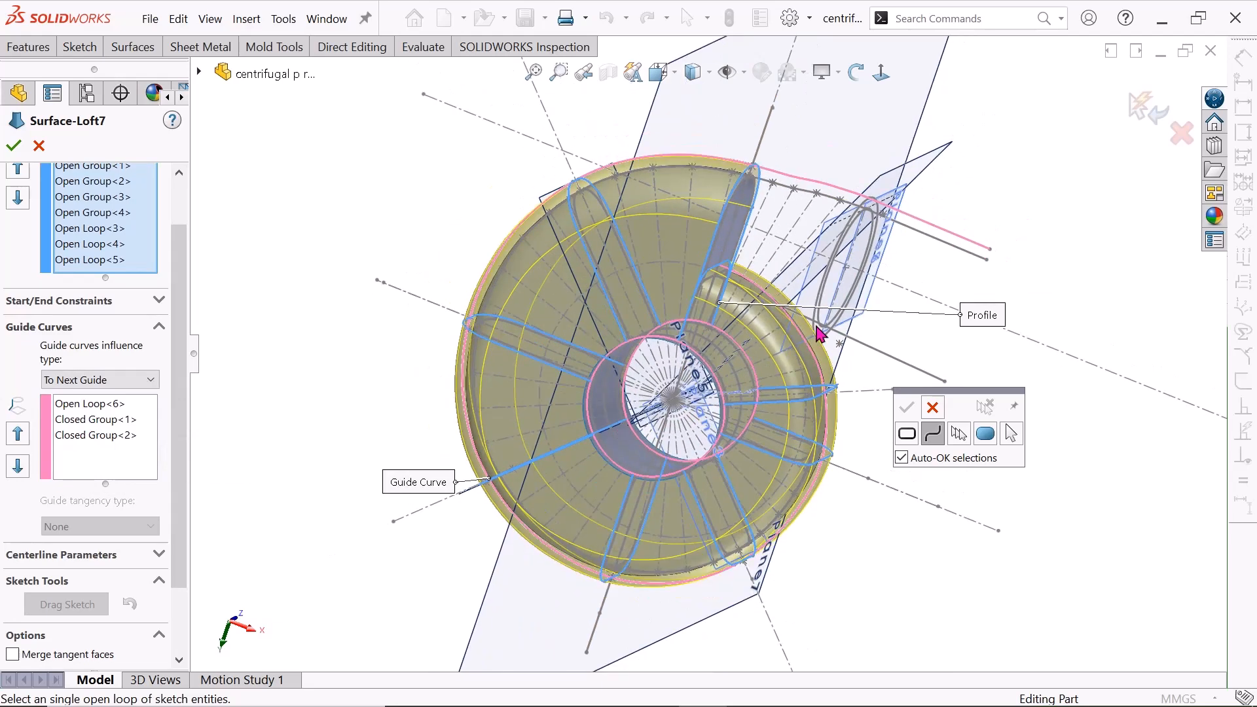
left_click(856, 80)
left_click_drag(842, 241, 772, 279)
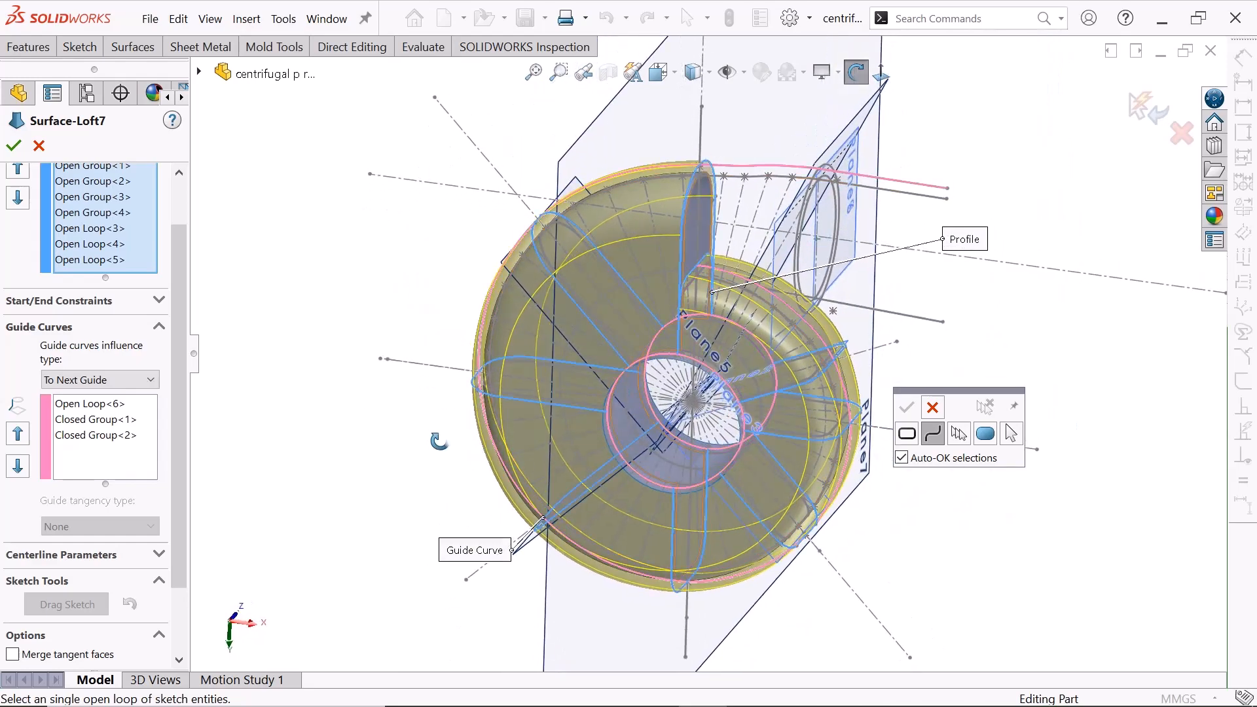
right_click(284, 284)
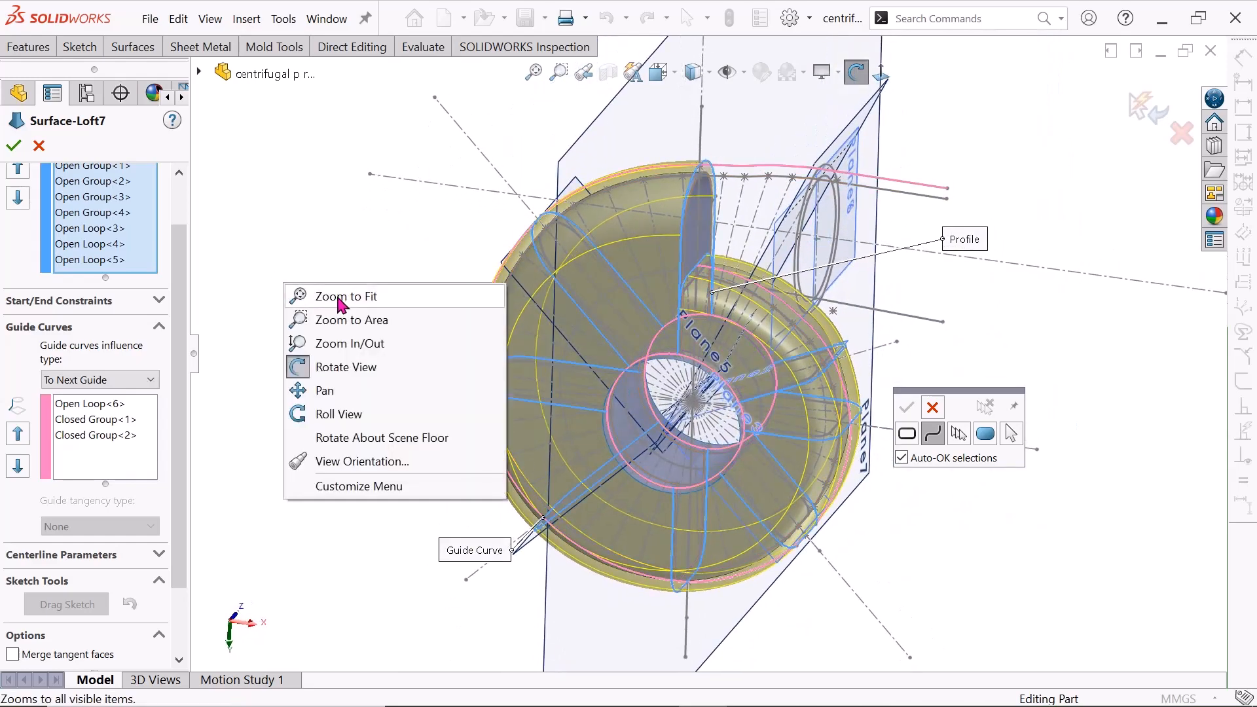
left_click(350, 369)
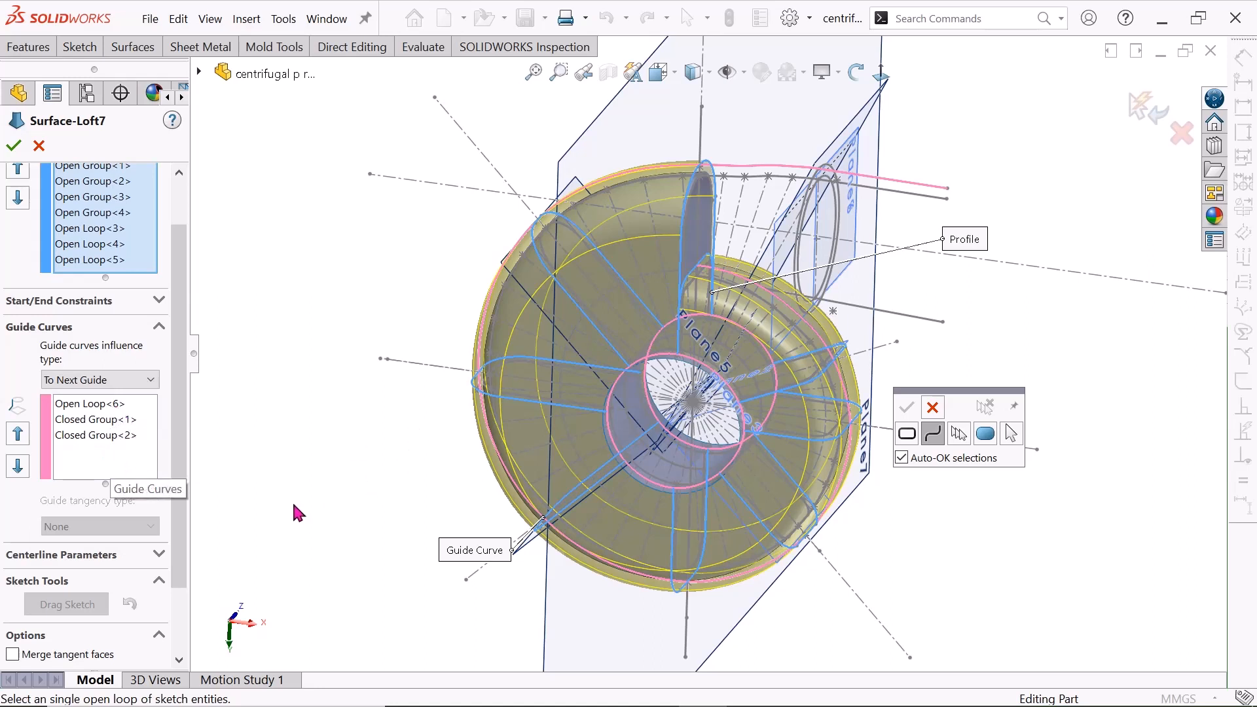
left_click_drag(185, 536, 174, 405)
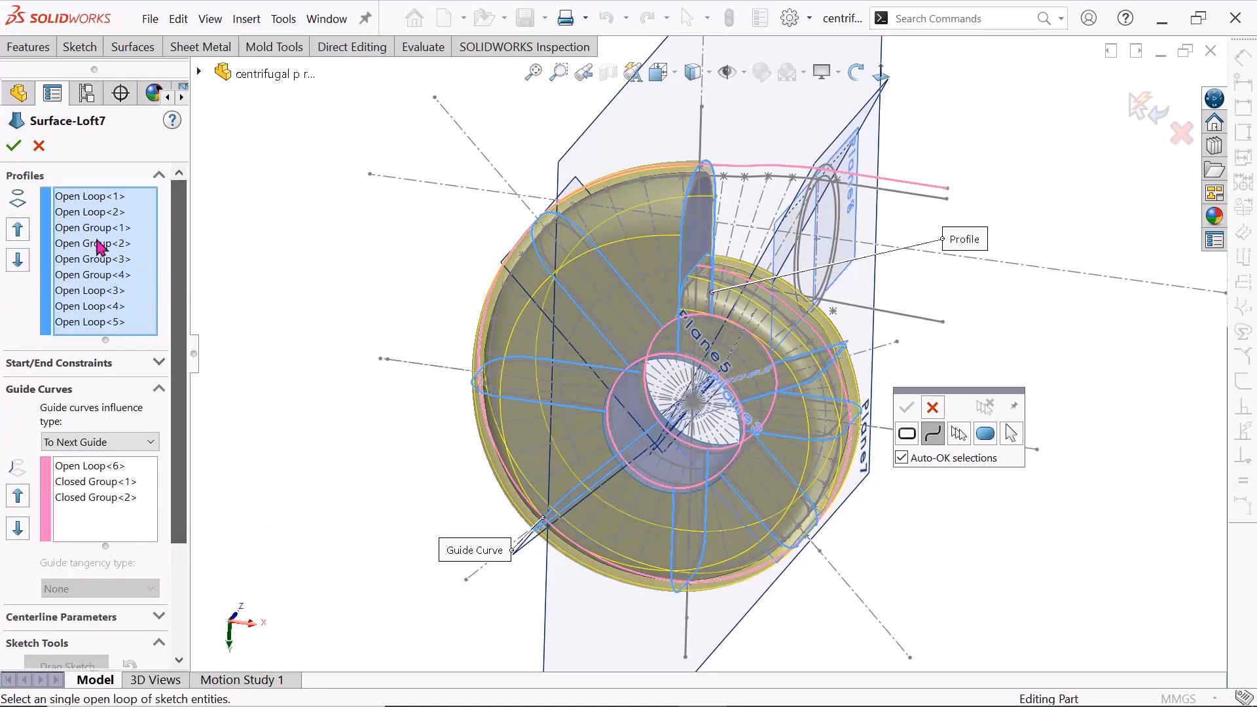
left_click(43, 150)
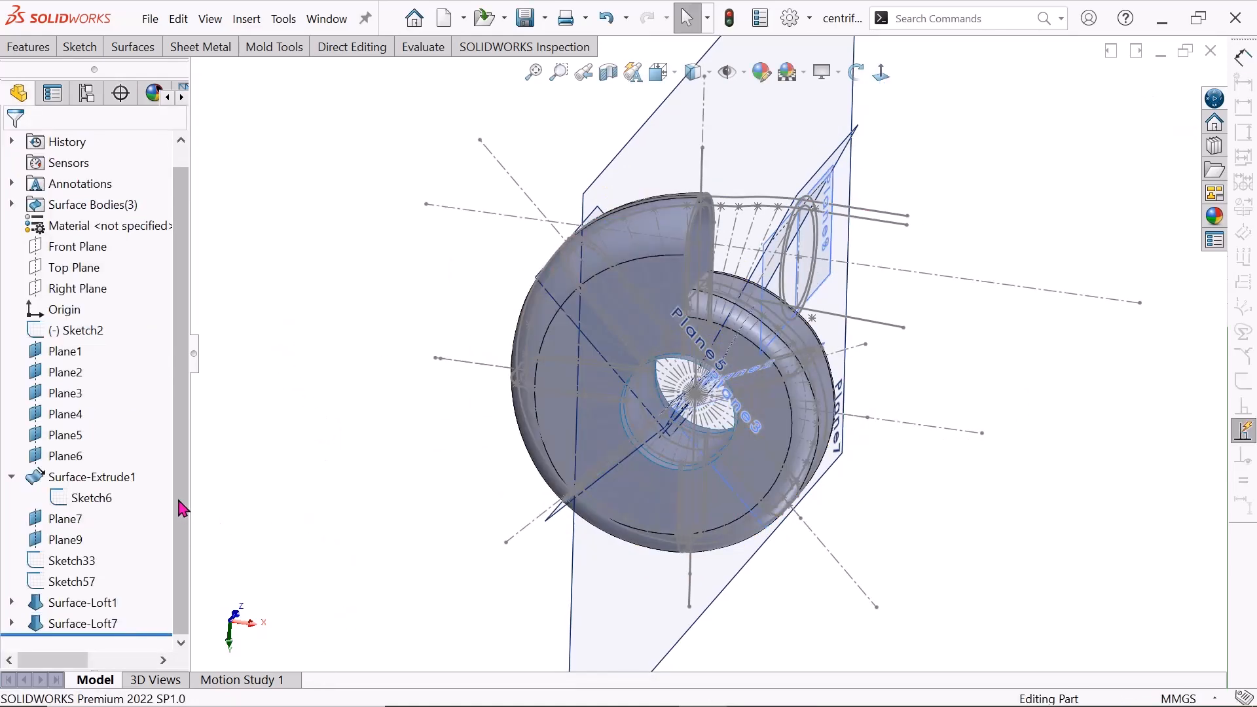
- Examine the complete volute surface with both lofts, the section planes and outlet sketches from several angles
scroll(186, 441, "up", 1)
scroll(185, 416, "down", 1)
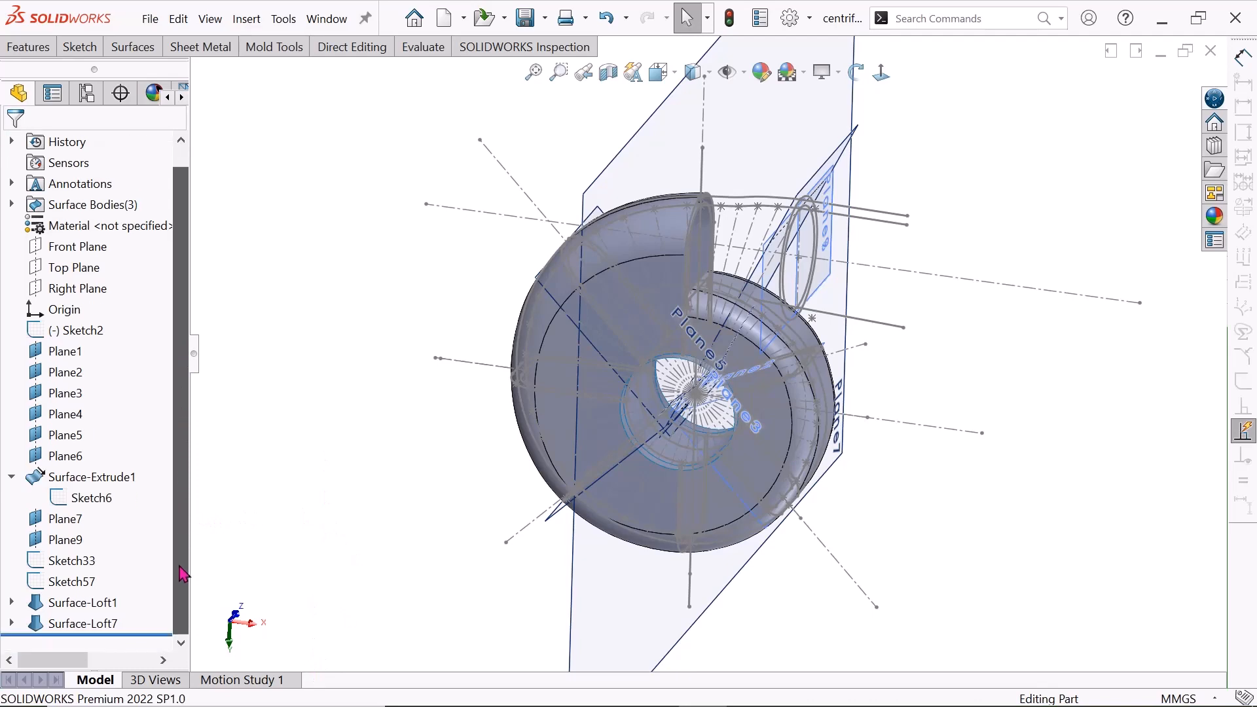
scroll(665, 238, "down", 1)
left_click(858, 76)
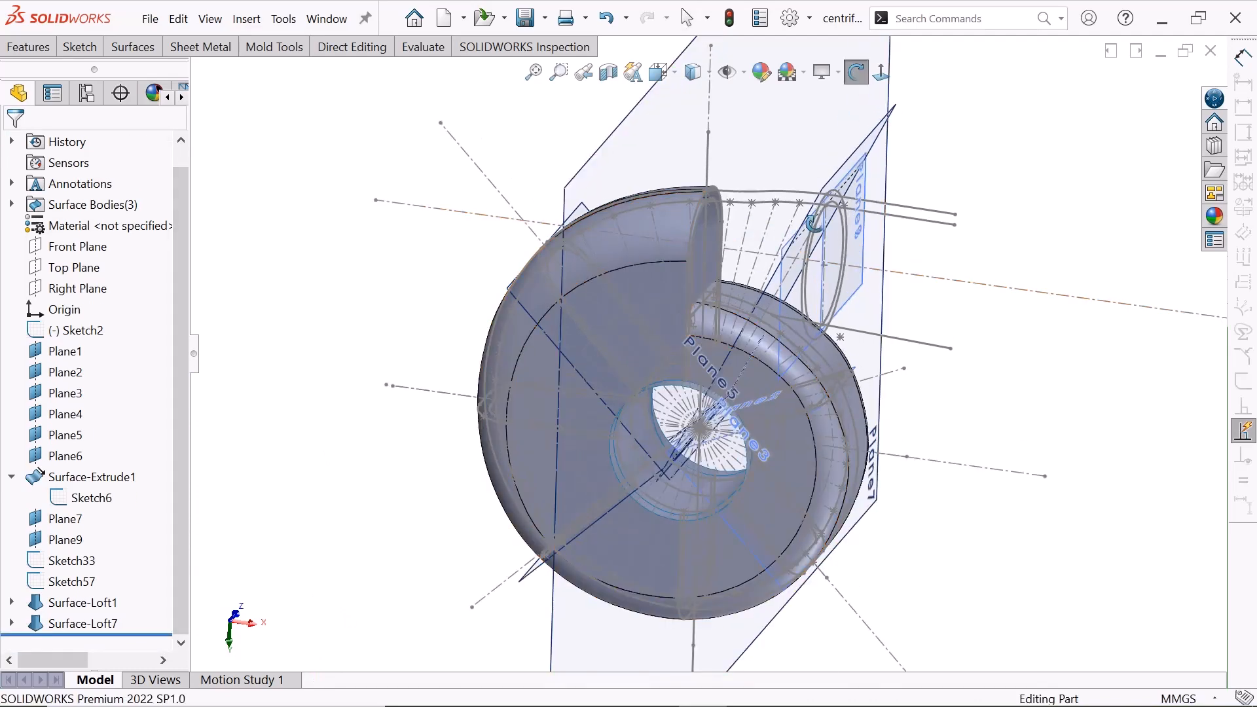
left_click_drag(846, 214, 426, 230)
right_click(303, 236)
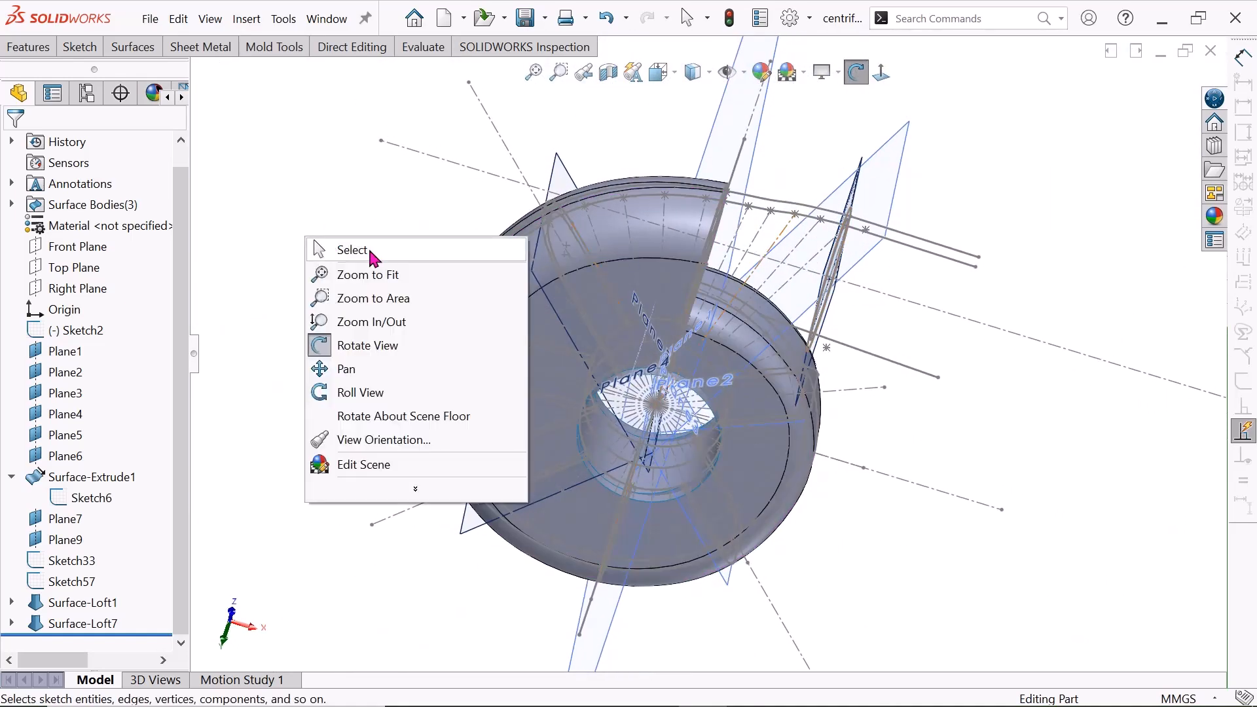
left_click(367, 252)
left_click(854, 73)
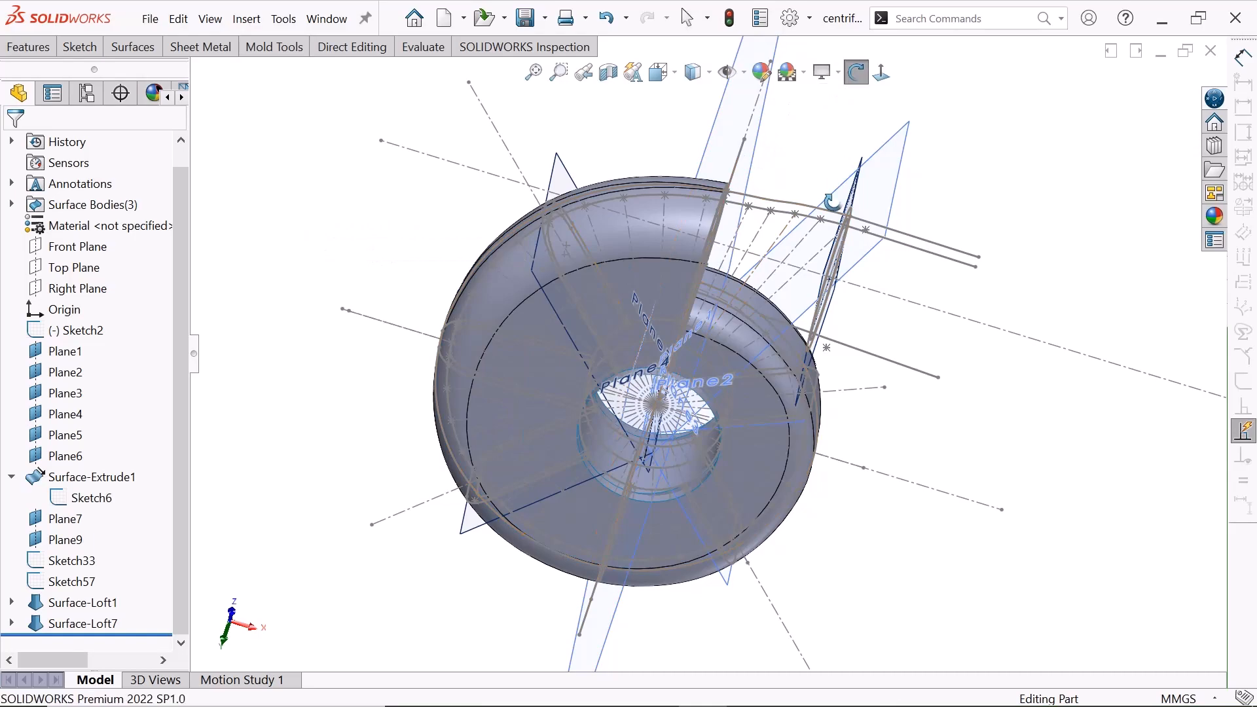
left_click_drag(855, 131, 821, 319)
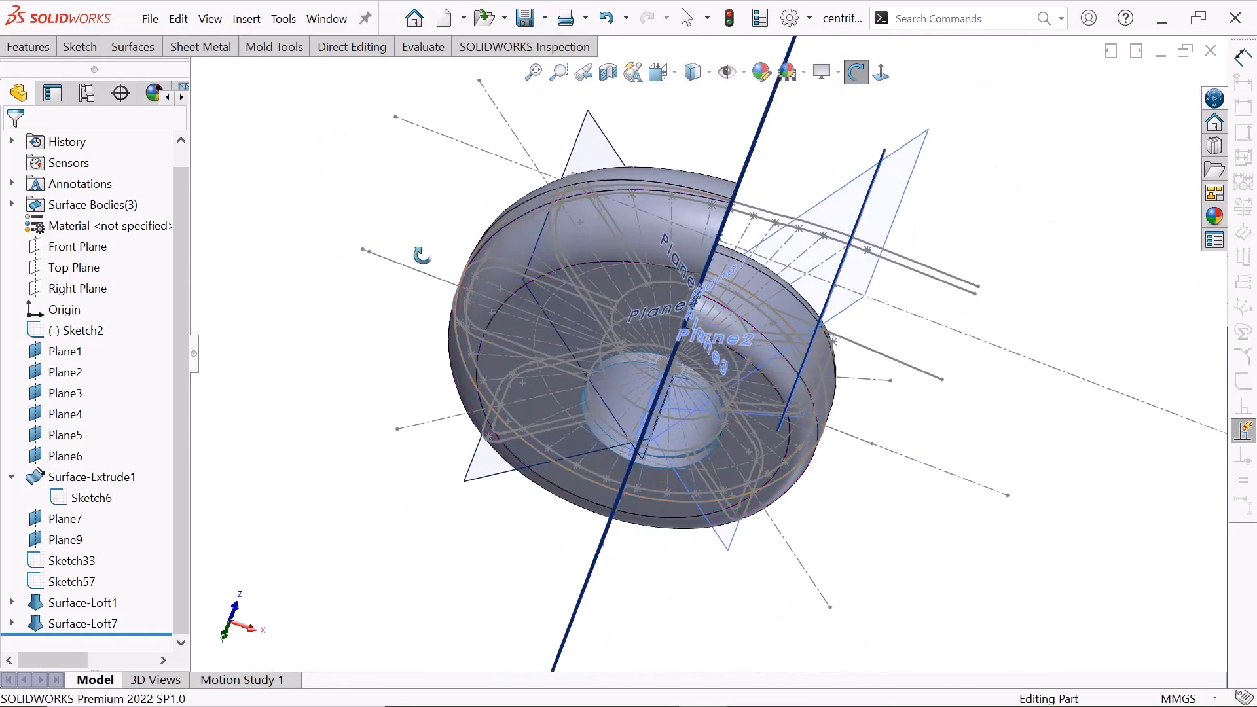